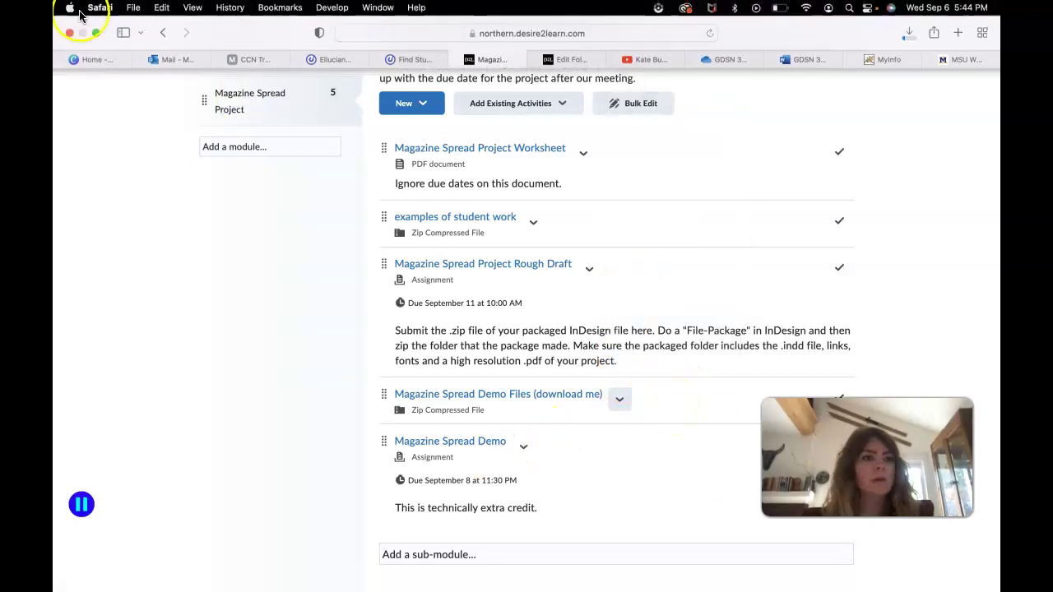
Switch to InDesign and close the open RotaryCanyonKioskSign.indd document
click(94, 34)
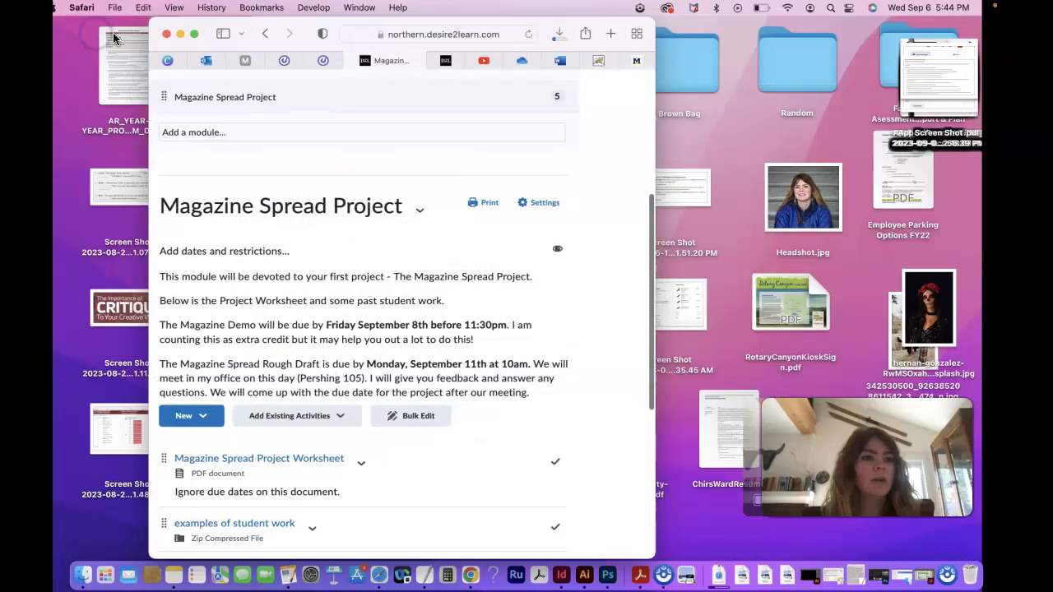
click(183, 33)
click(550, 574)
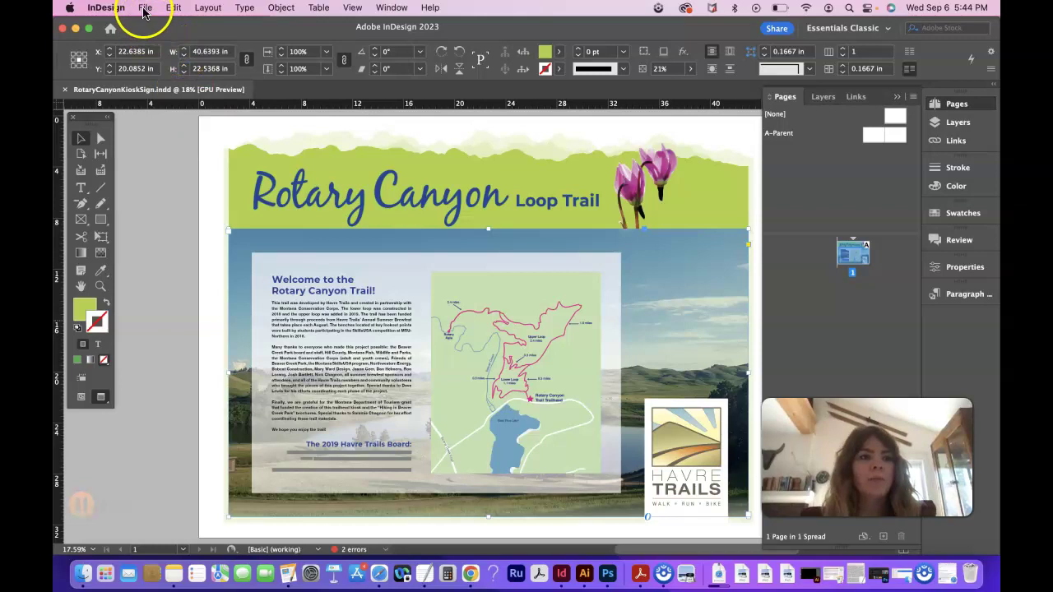
click(144, 127)
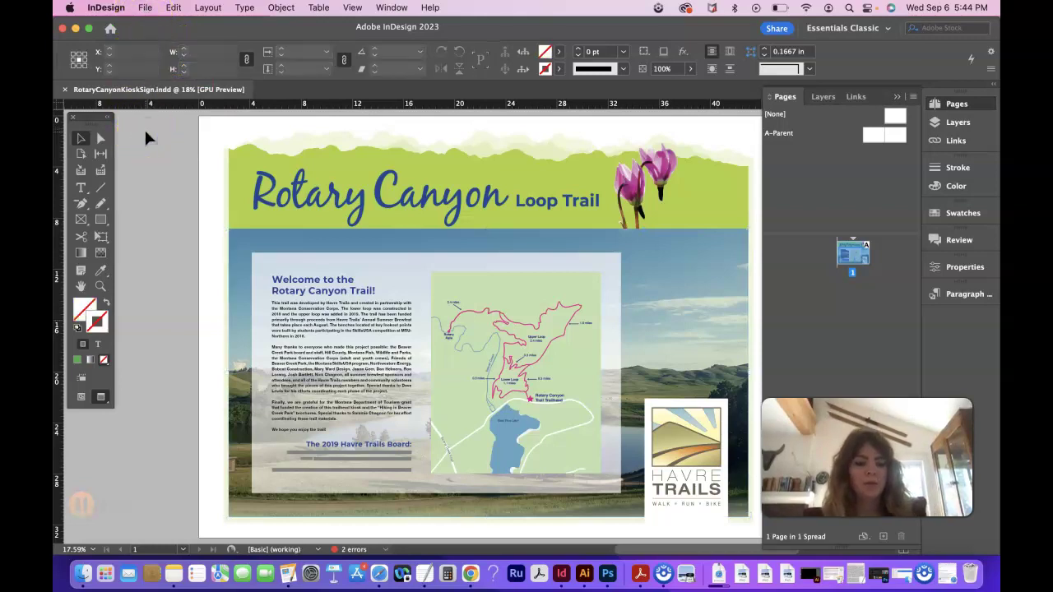
key(super+w)
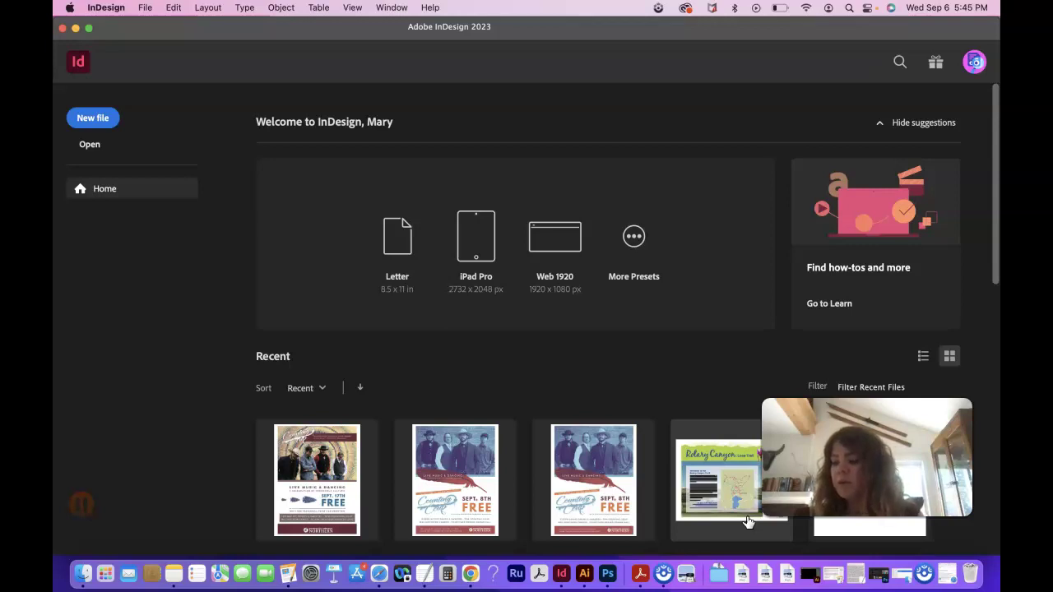
Start a new print document based on the A4 preset
click(729, 423)
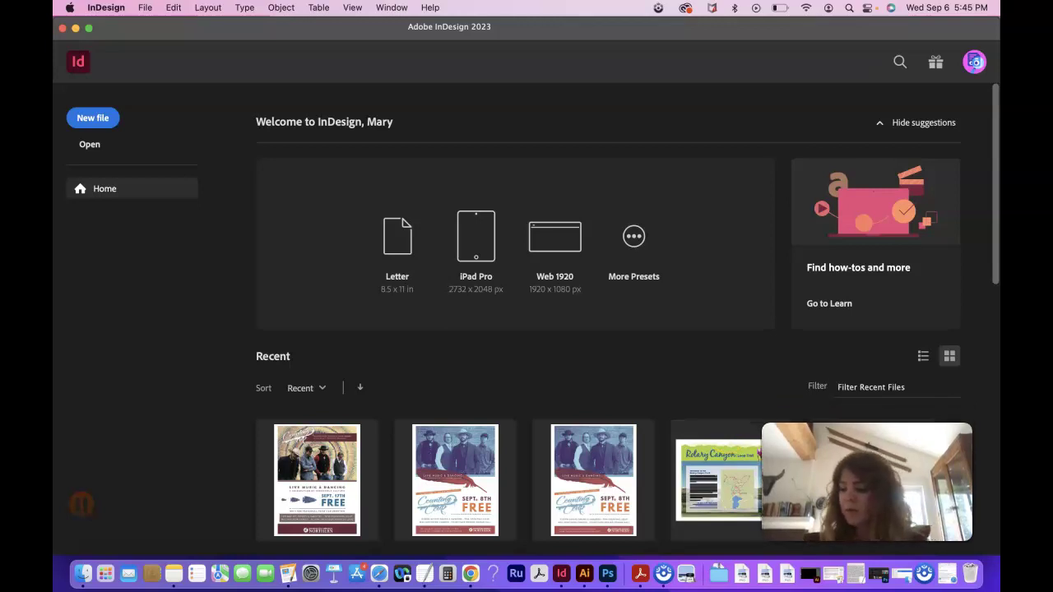
click(97, 120)
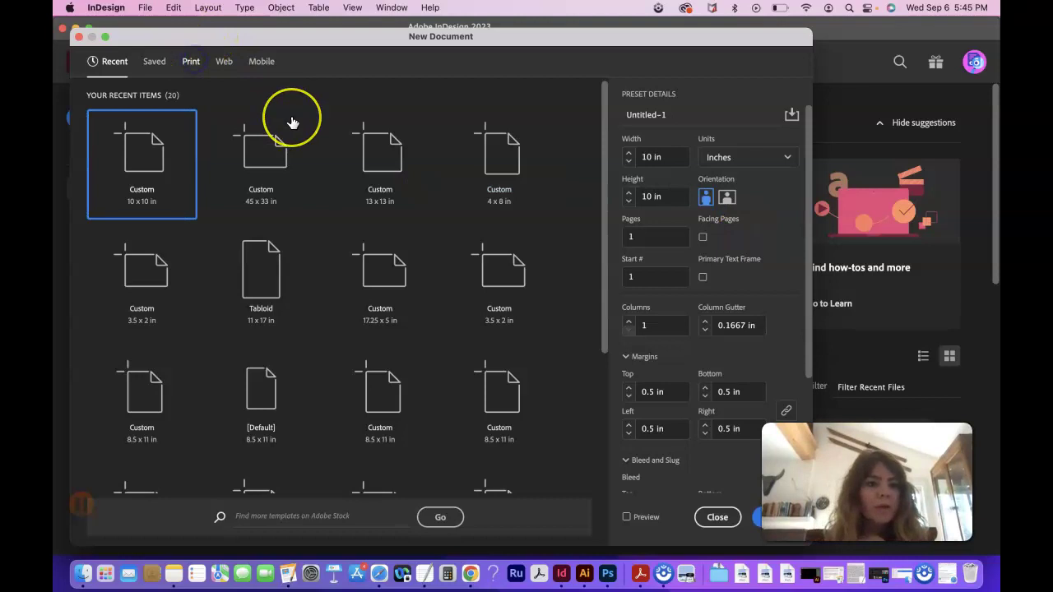
click(378, 241)
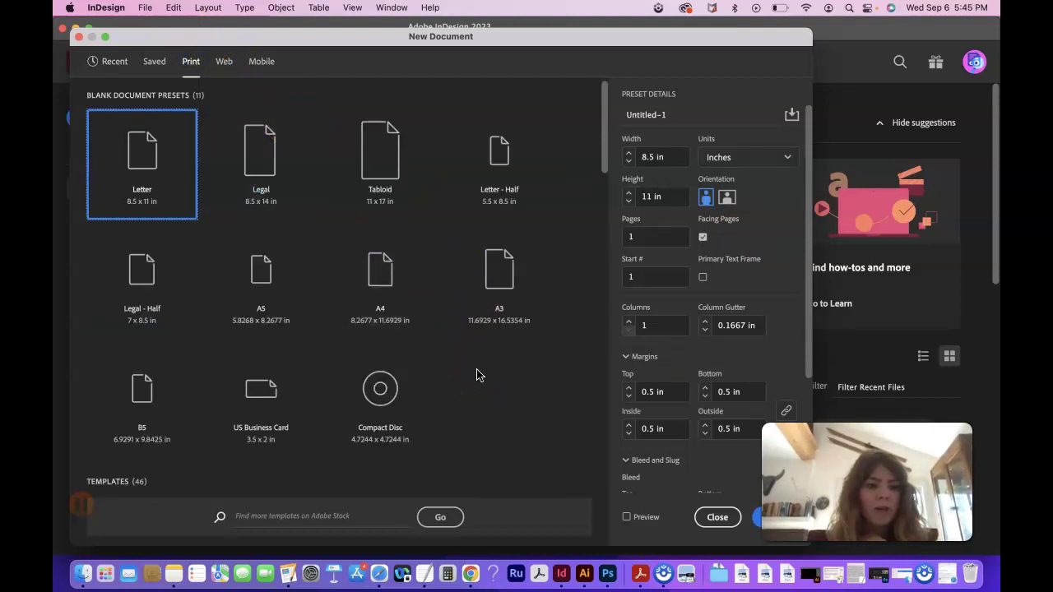
click(297, 313)
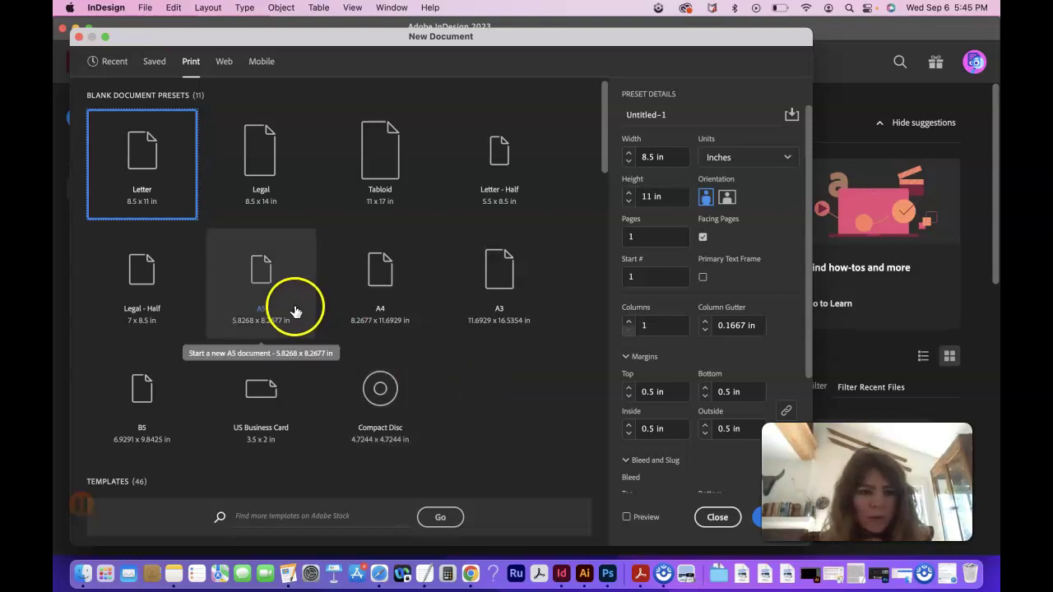
click(388, 331)
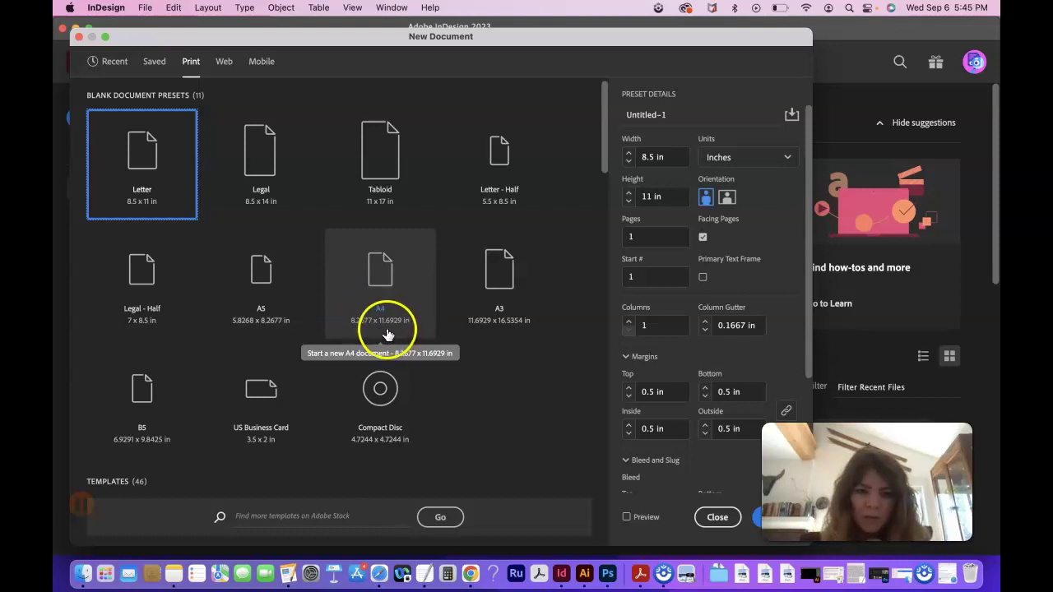
click(388, 329)
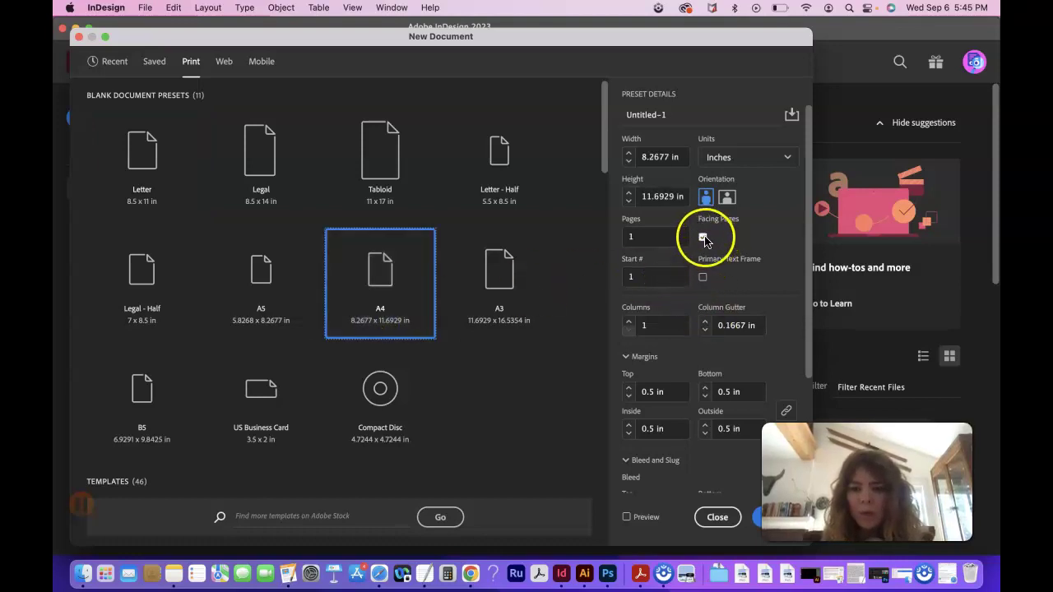
Create the document with 3 pages and a 0.125 in bleed on all sides, dismissing the McAfee alert
click(642, 237)
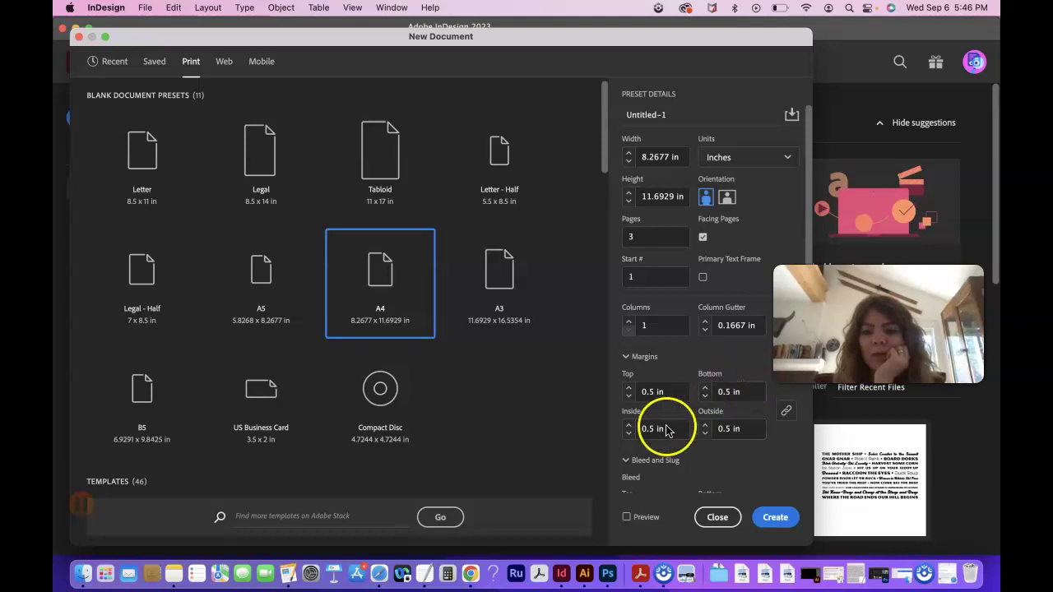
click(627, 359)
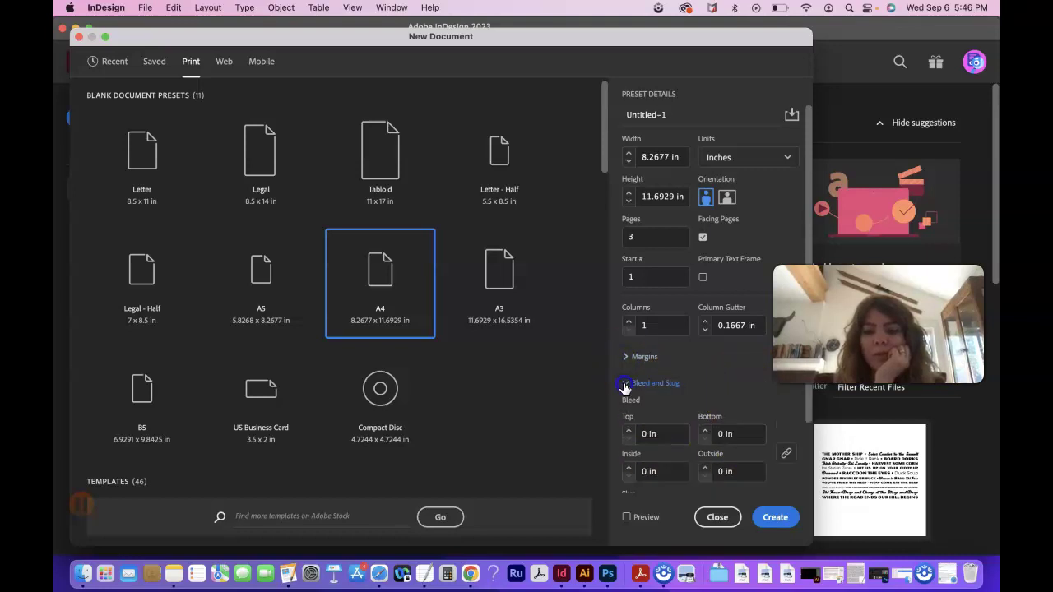
scroll(628, 389, down, 2)
click(628, 346)
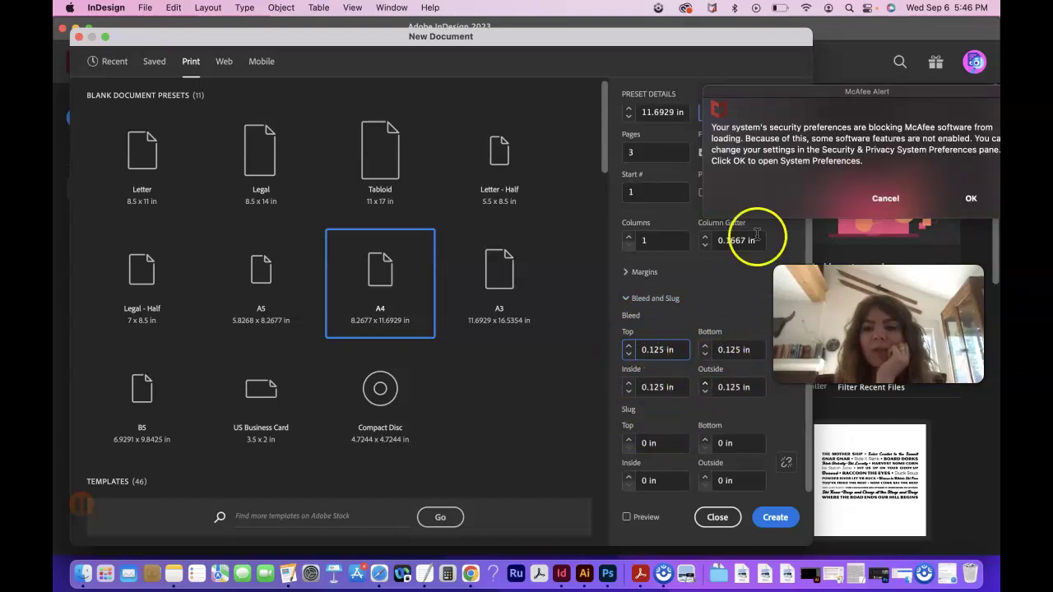
click(886, 197)
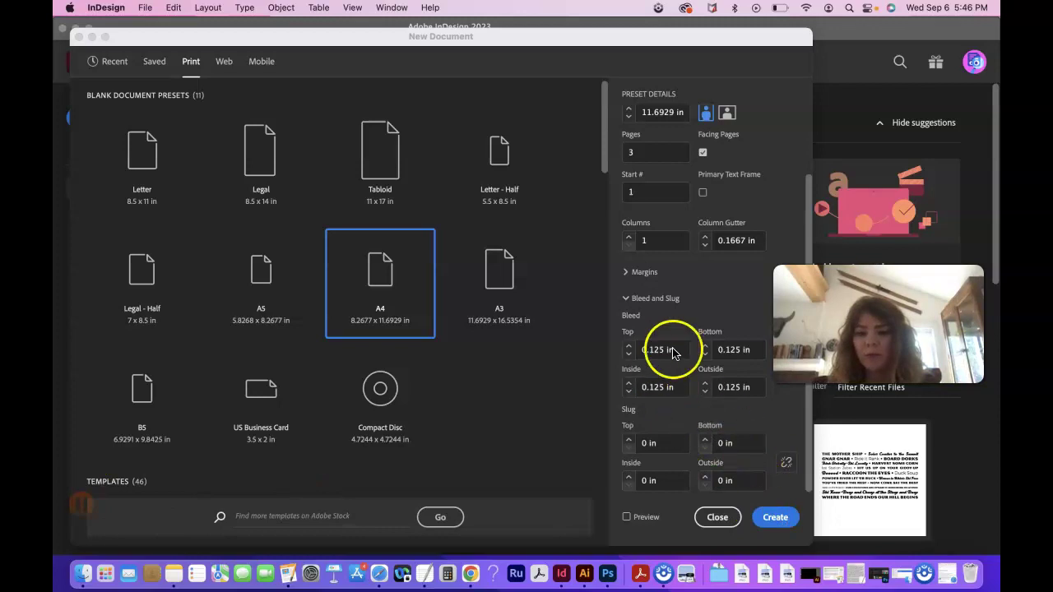
click(778, 520)
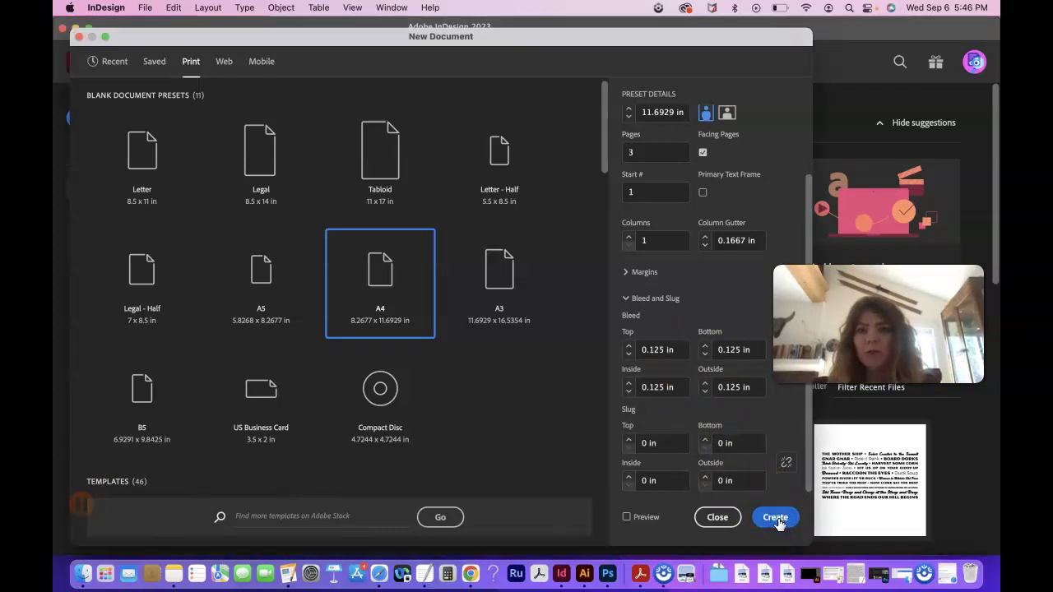
click(777, 520)
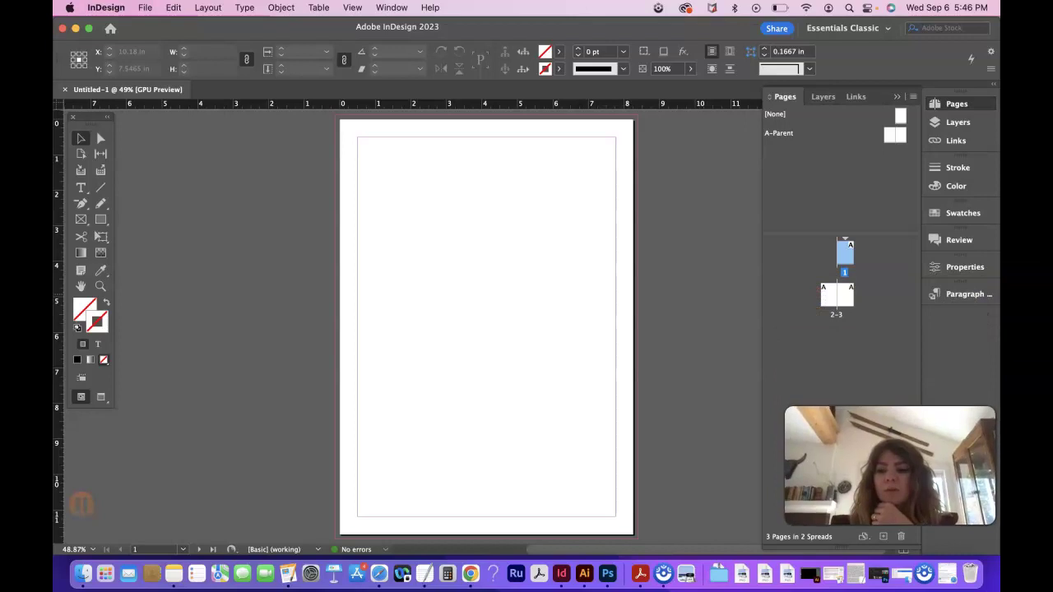
Collapse the list of pages and go to the facing spread of pages 2–3
drag(846, 287, 845, 262)
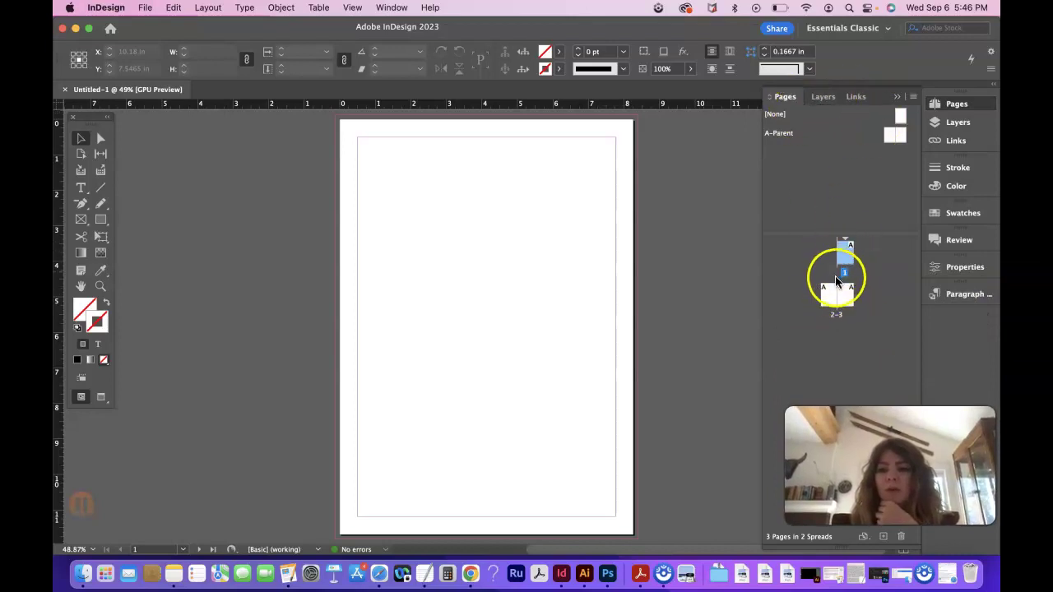
click(939, 106)
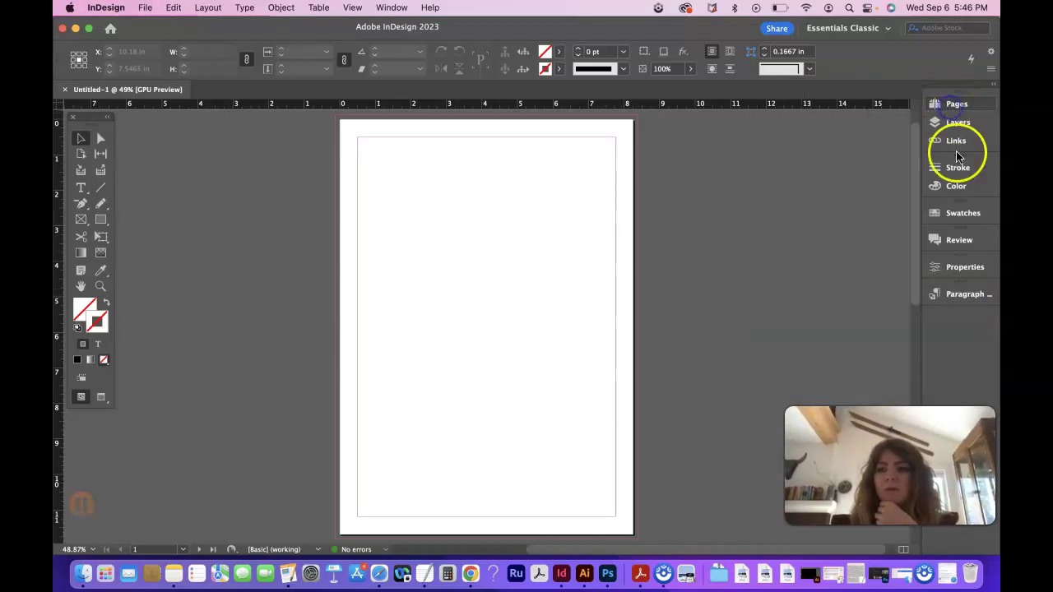
scroll(626, 329, down, 10)
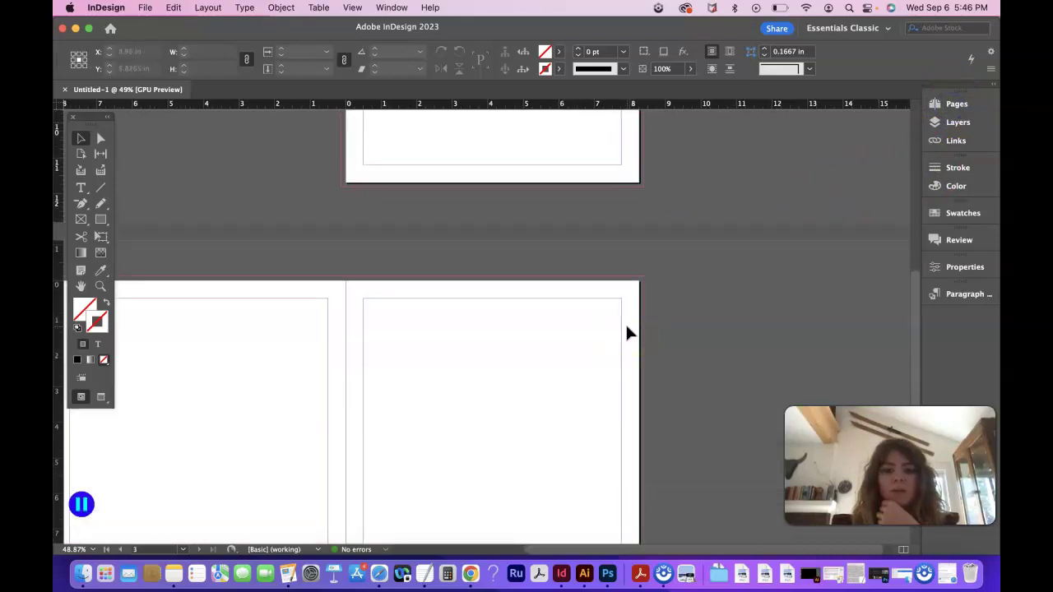
scroll(627, 333, down, 4)
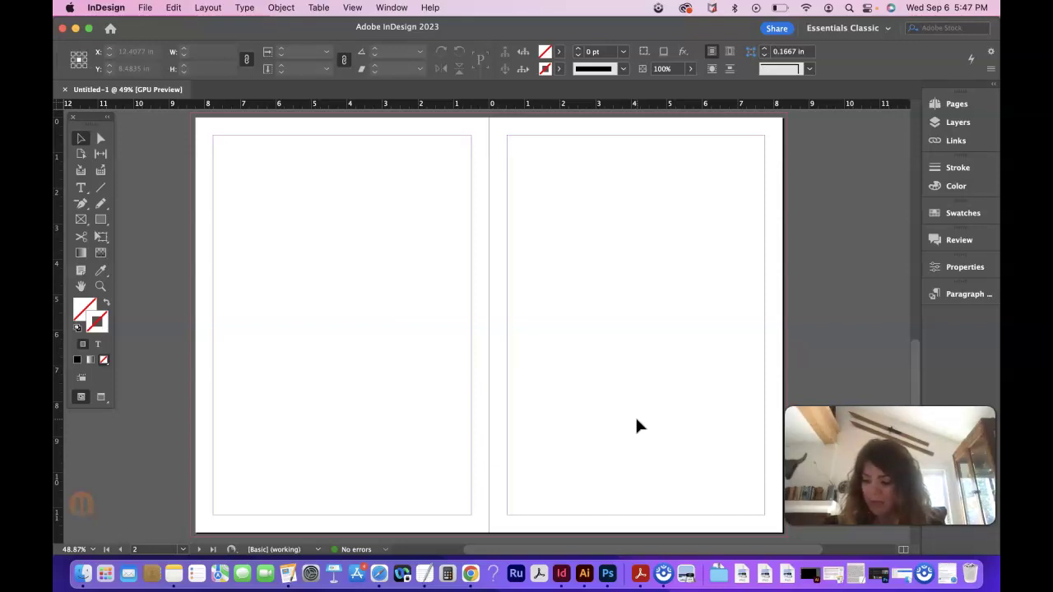
Look through the workspace options, leave them as they are, and move the floating tool palette slightly higher
click(395, 8)
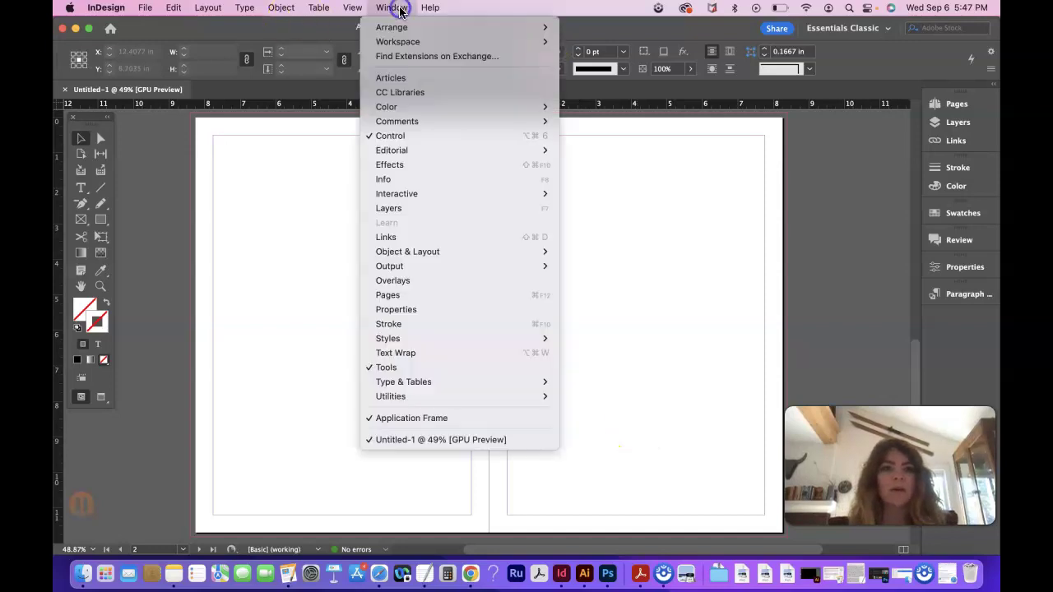
mouse_move(527, 41)
click(618, 123)
drag(107, 120, 91, 96)
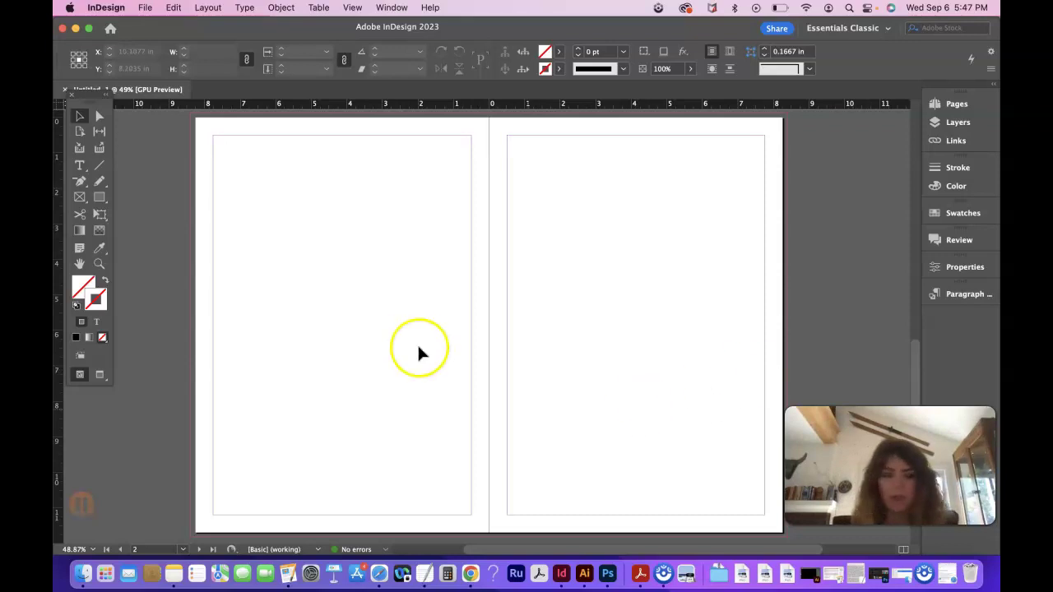
Draw a rectangle frame about 16.1 by 11.3 in across pages 2–3 and centre it on the spread
click(82, 200)
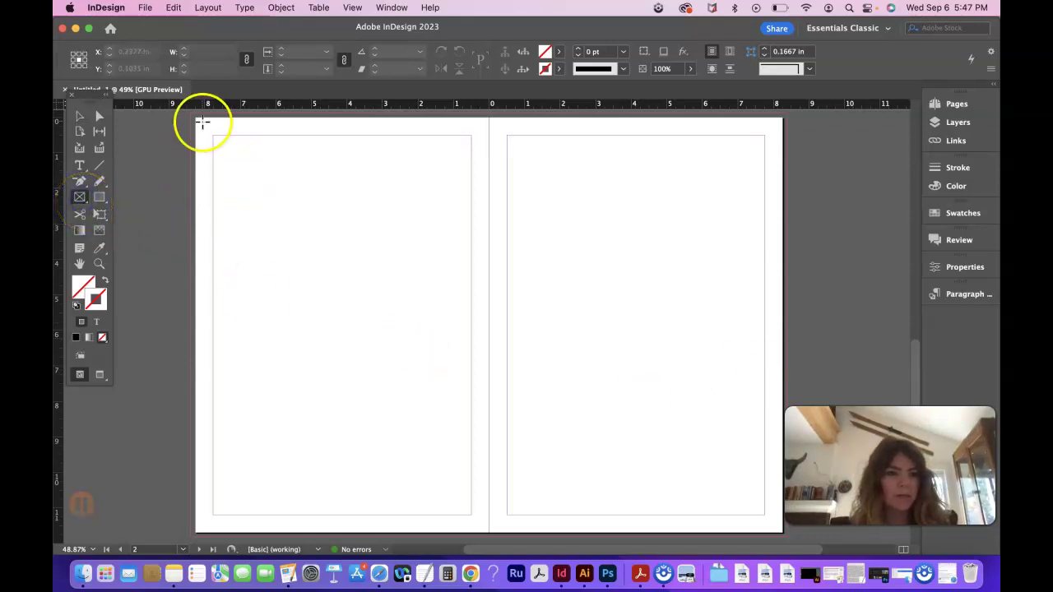
drag(198, 122, 769, 518)
click(79, 118)
click(476, 345)
mouse_move(490, 324)
mouse_down()
mouse_move(510, 332)
mouse_move(496, 334)
mouse_up()
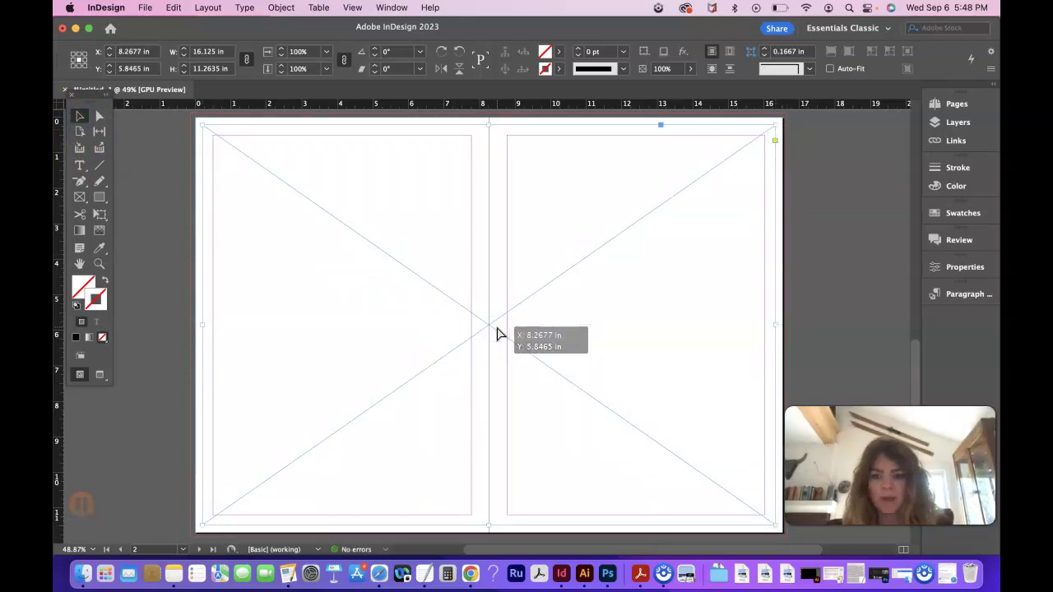
Give the spread-wide frame a black 6 pt stroke
click(276, 327)
click(76, 338)
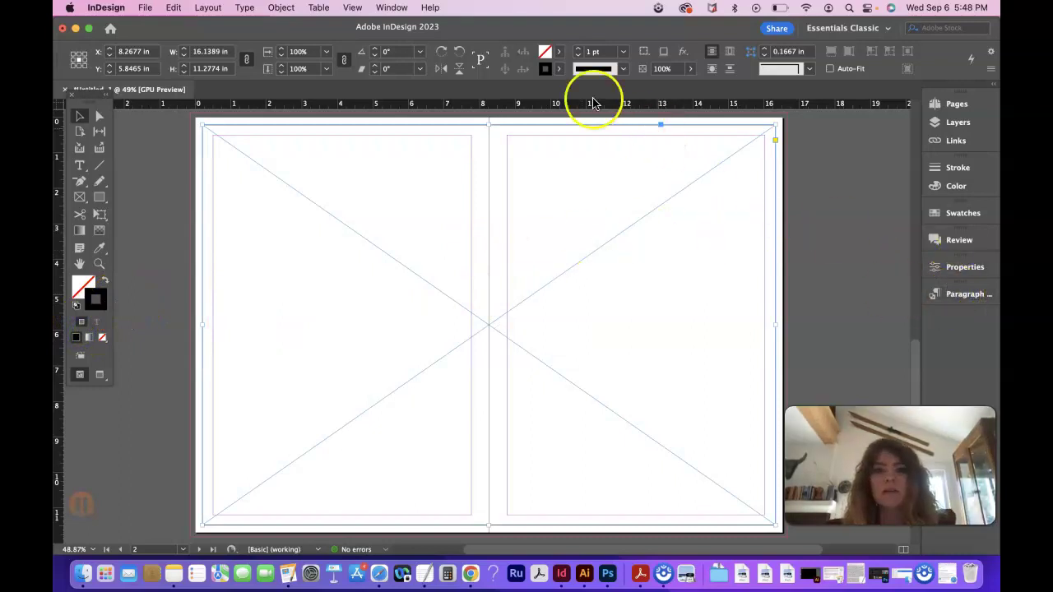
click(578, 49)
click(578, 49)
click(579, 49)
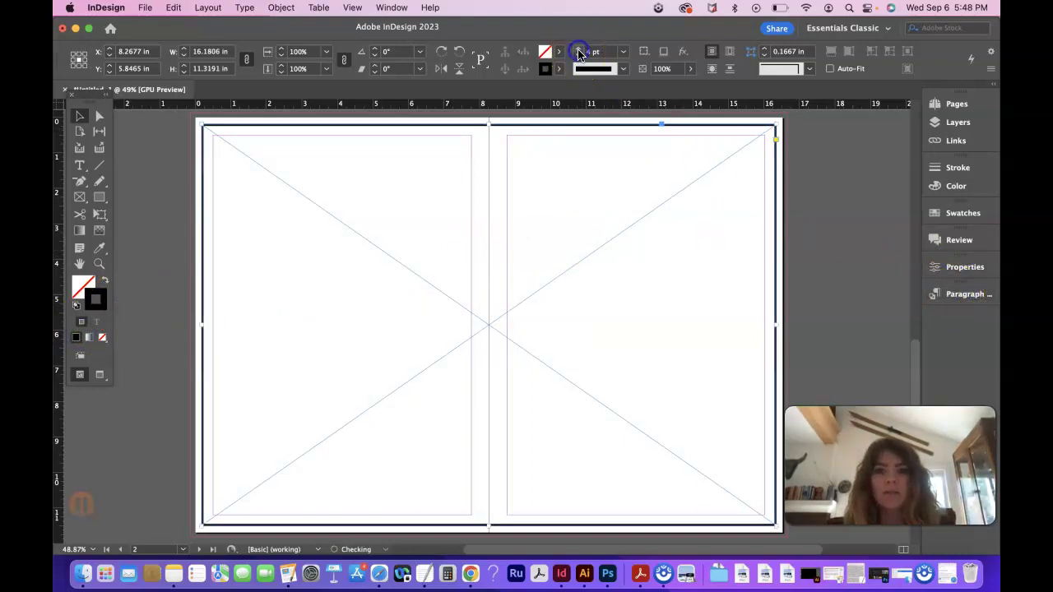
click(965, 267)
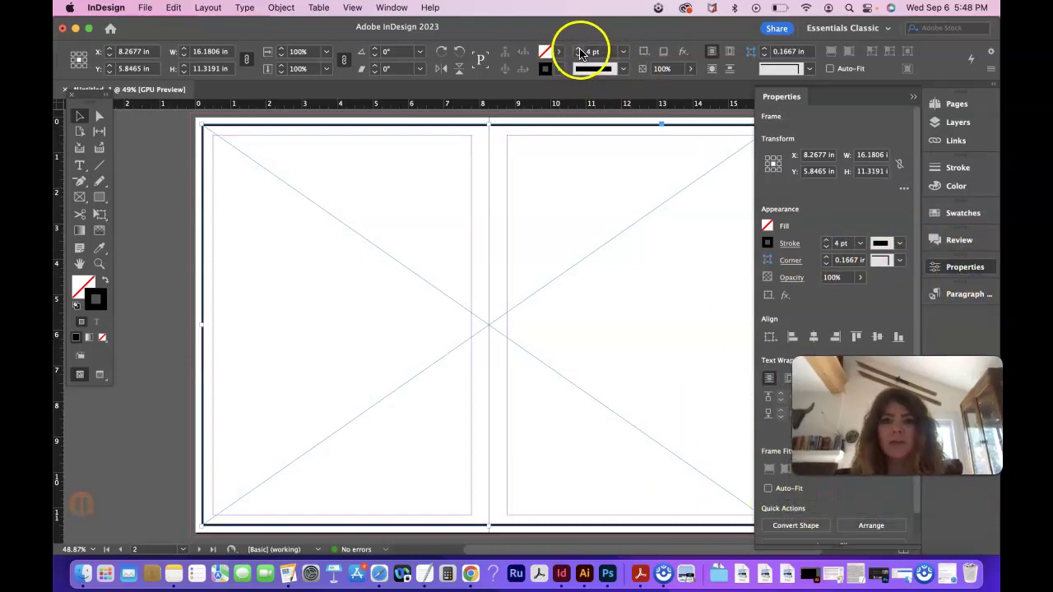
click(827, 241)
click(827, 241)
click(827, 241)
click(827, 241)
click(827, 247)
click(827, 246)
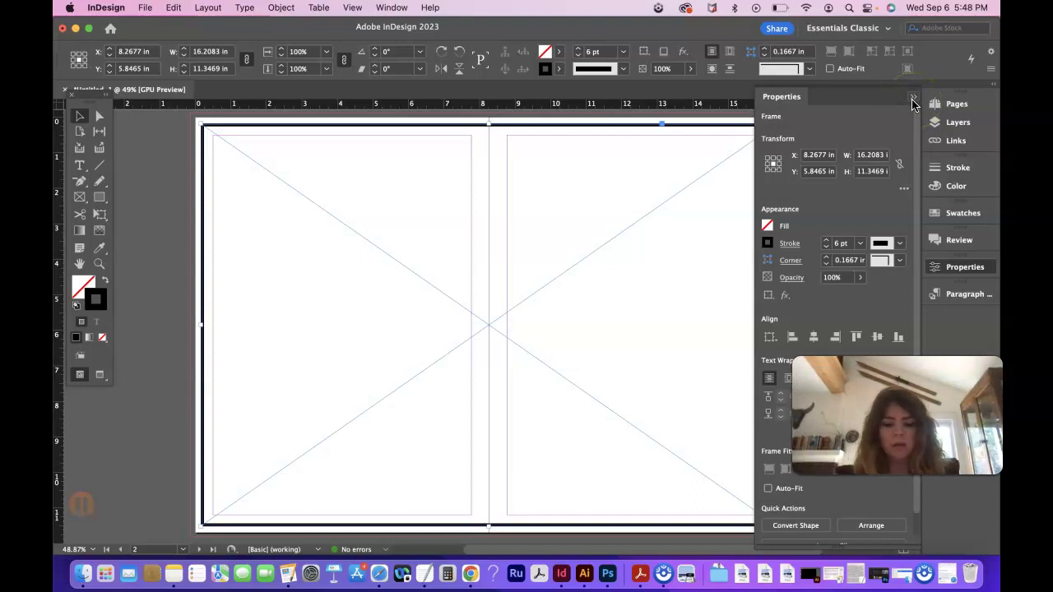
Lock the border frame in place on the spread
key(super+shift+a)
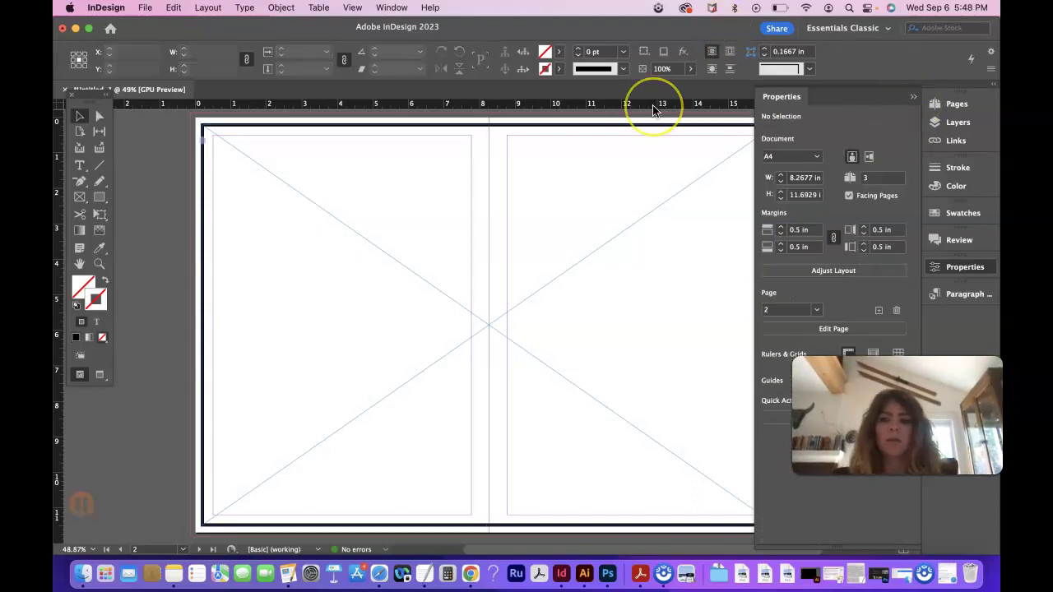
click(281, 7)
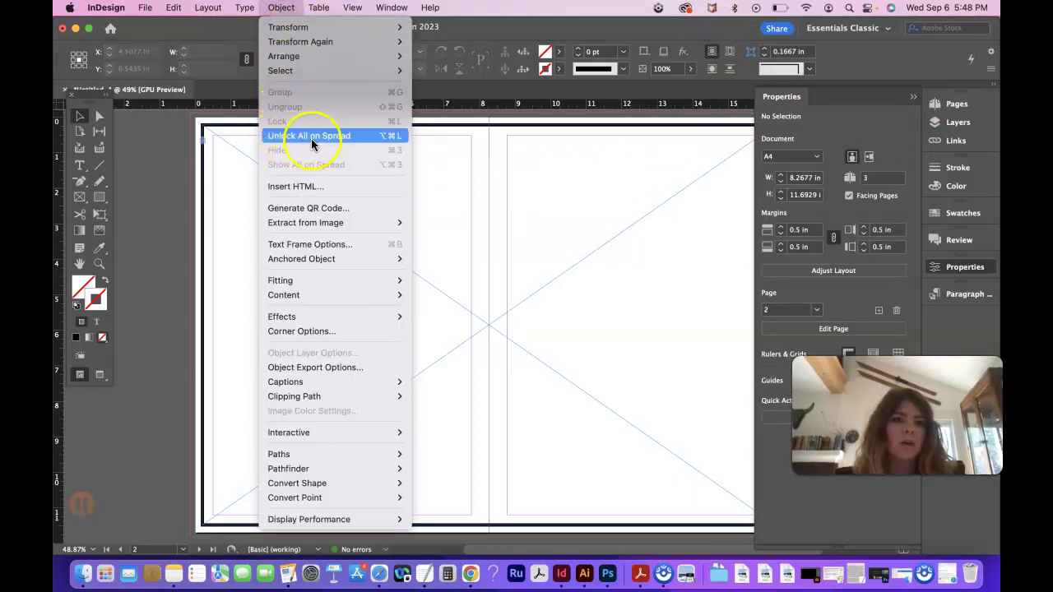
click(280, 7)
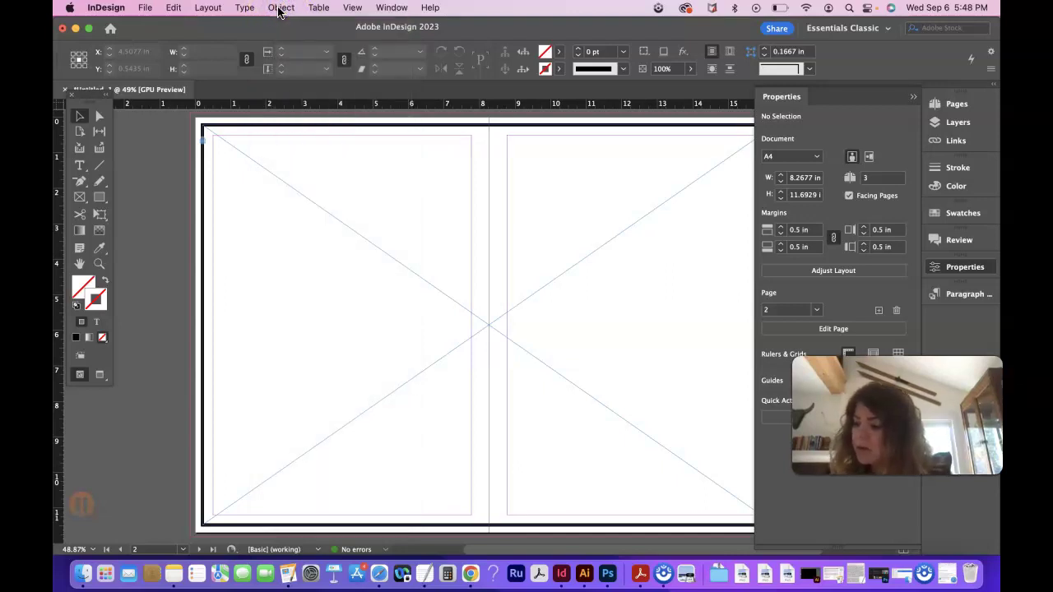
Set up 5 columns with a 0.1875 in gutter for the pages of the spread
click(208, 7)
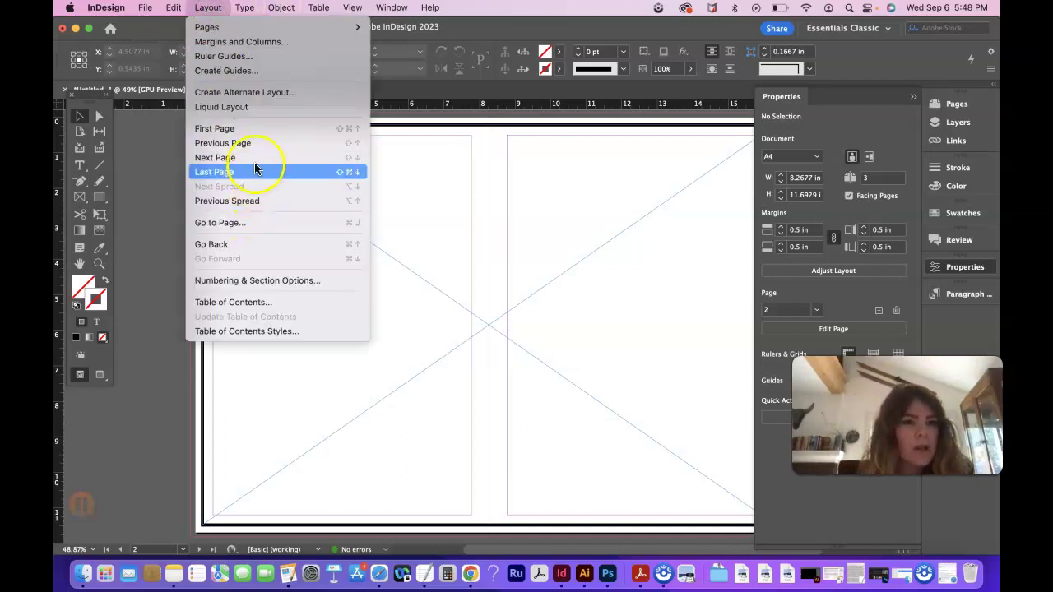
click(248, 42)
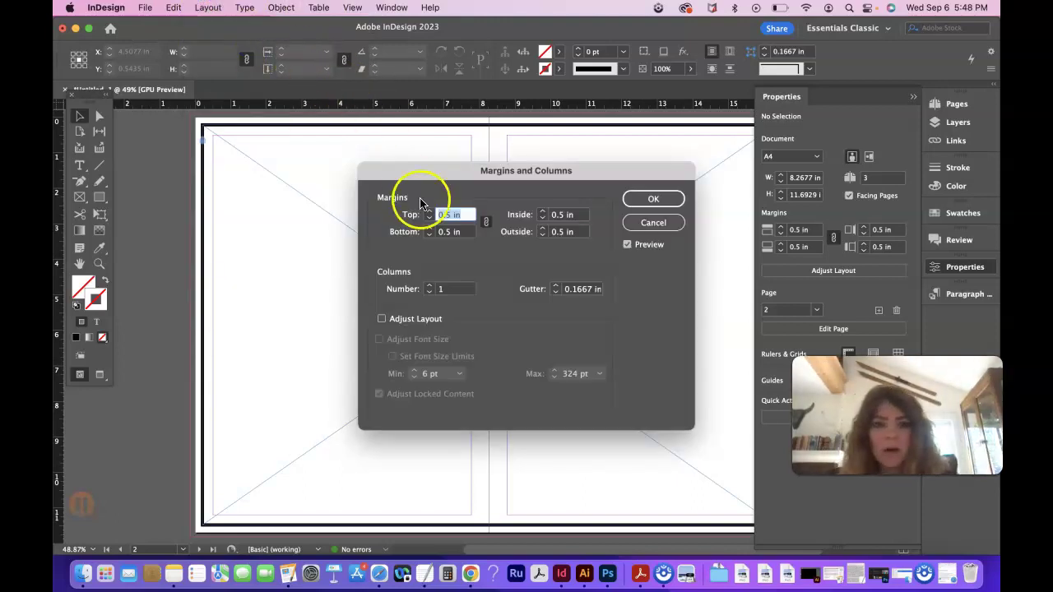
click(429, 286)
click(429, 287)
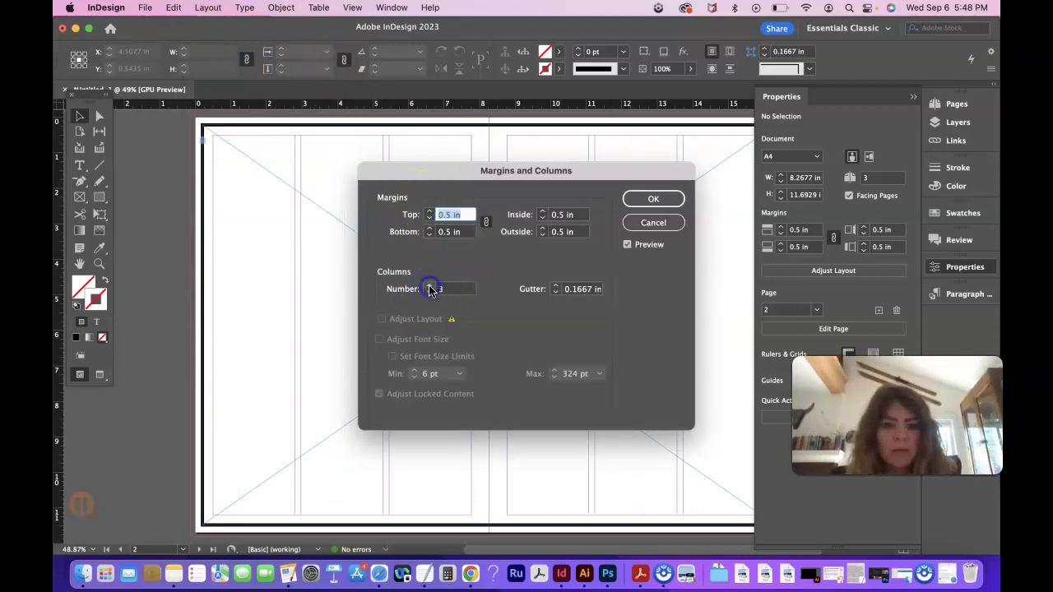
click(429, 286)
click(429, 286)
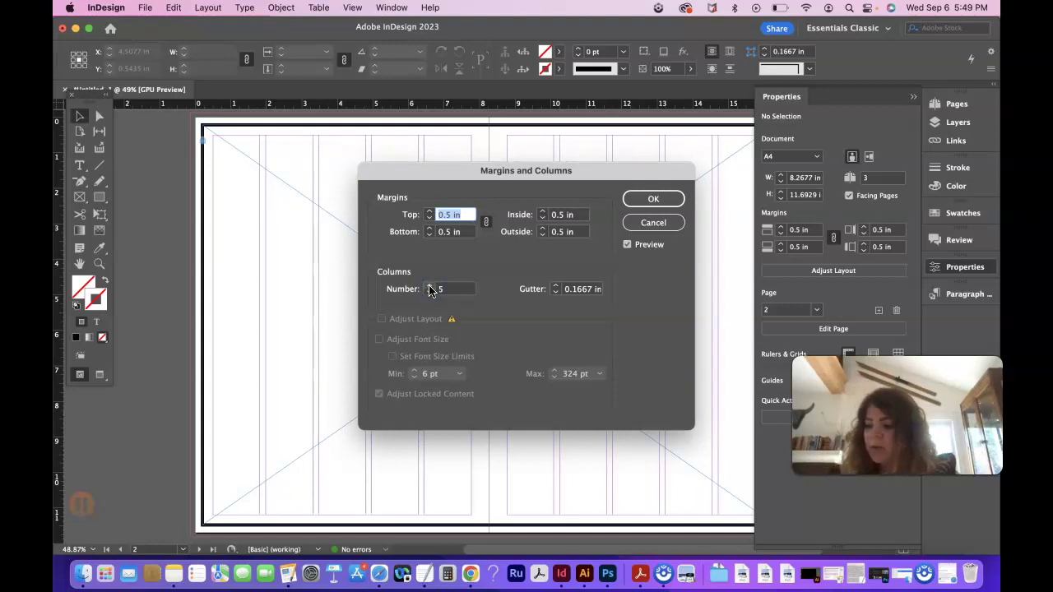
click(556, 286)
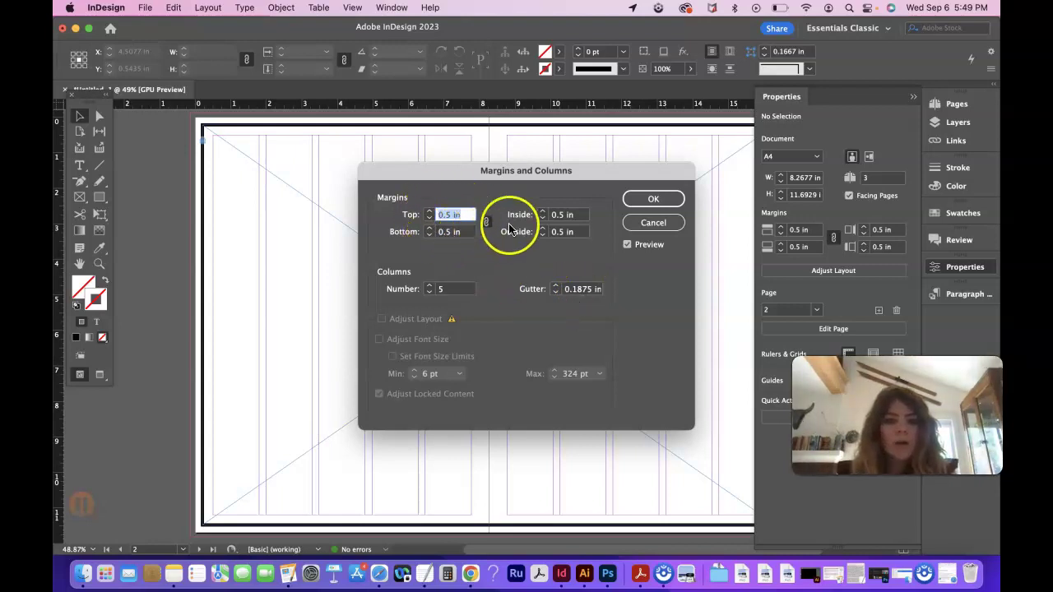
Set the outside margin to 0.875 in with the margins linked, and unlink the margin values
click(560, 233)
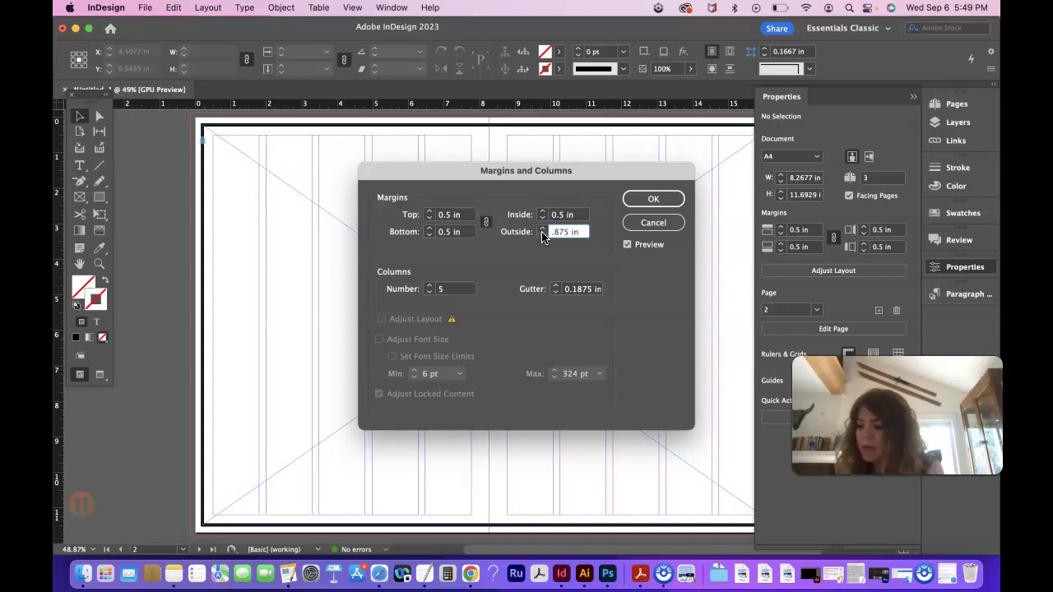
click(448, 213)
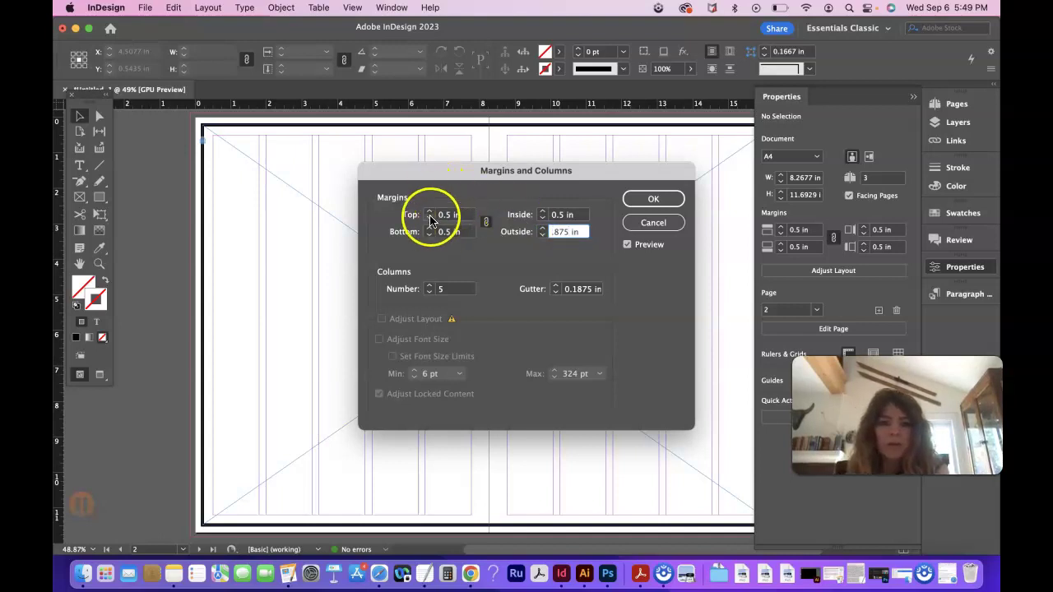
click(486, 223)
Set the top, bottom and inside margins to 4.375 in
drag(469, 214, 433, 219)
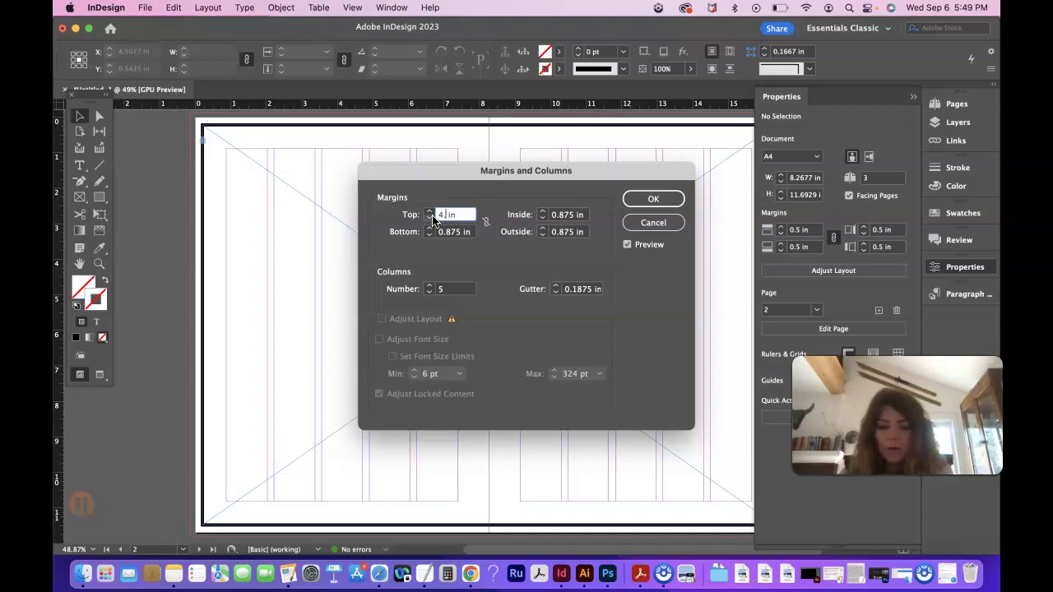
drag(433, 219, 455, 237)
text(4.375 in)
drag(553, 216, 566, 219)
text(4.375 in)
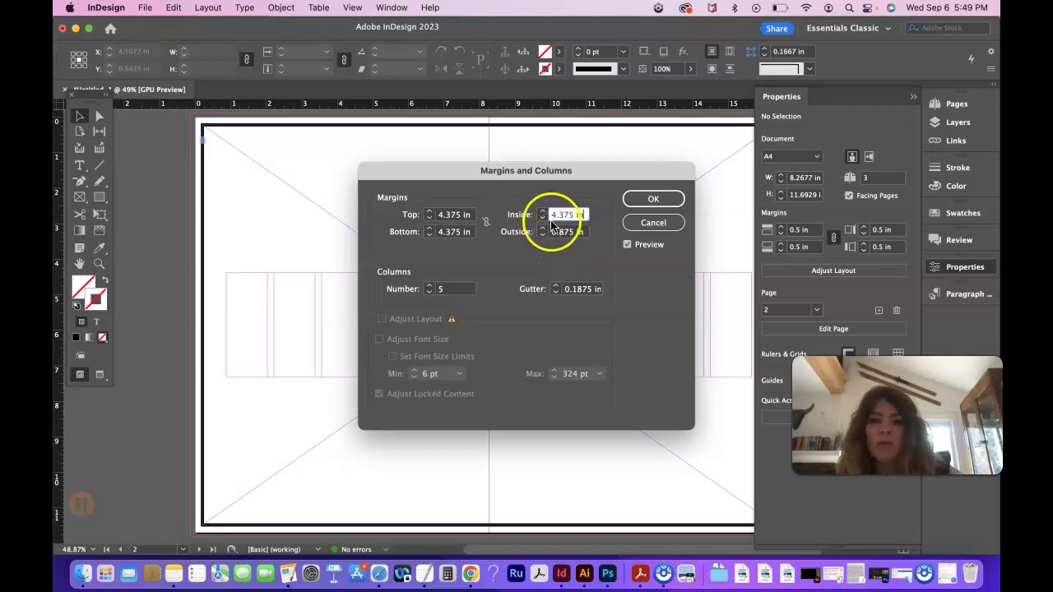
Set the top, inside and bottom margins to 0.4375 in and apply the margin and column settings
click(442, 215)
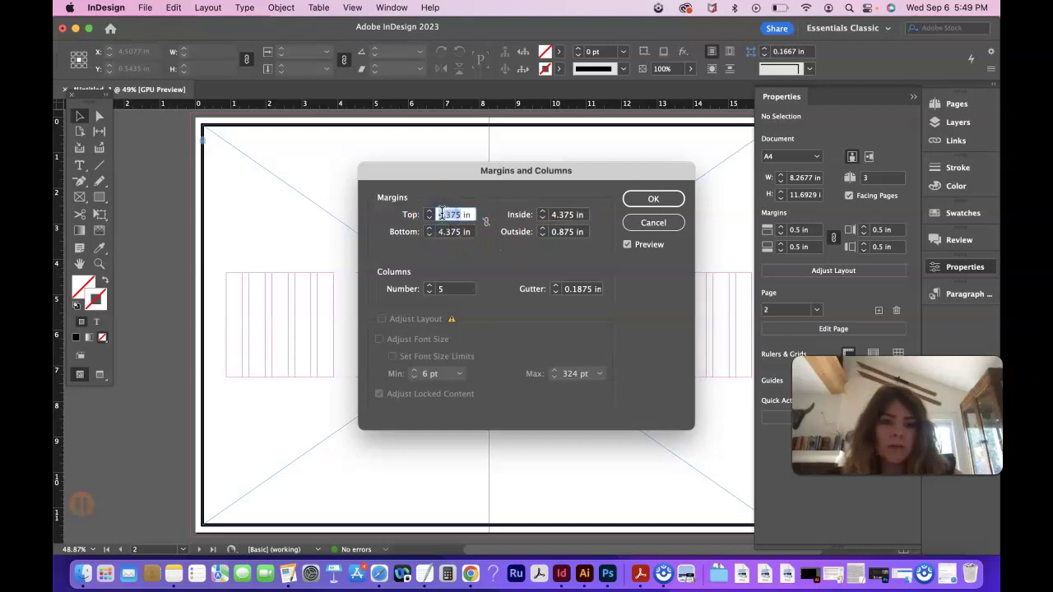
key(BackSpace)
double_click(442, 215)
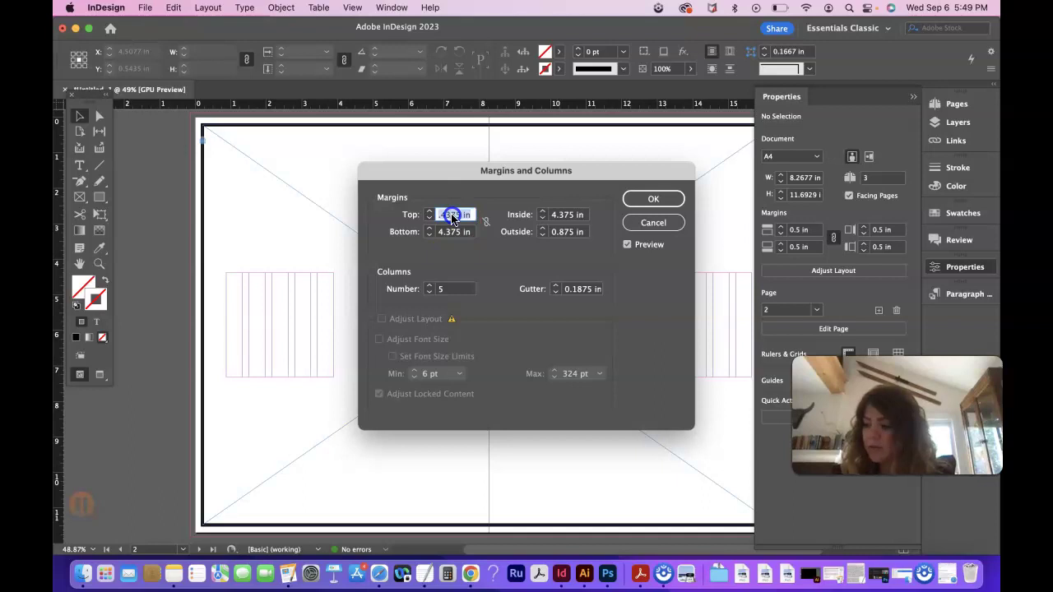
click(569, 217)
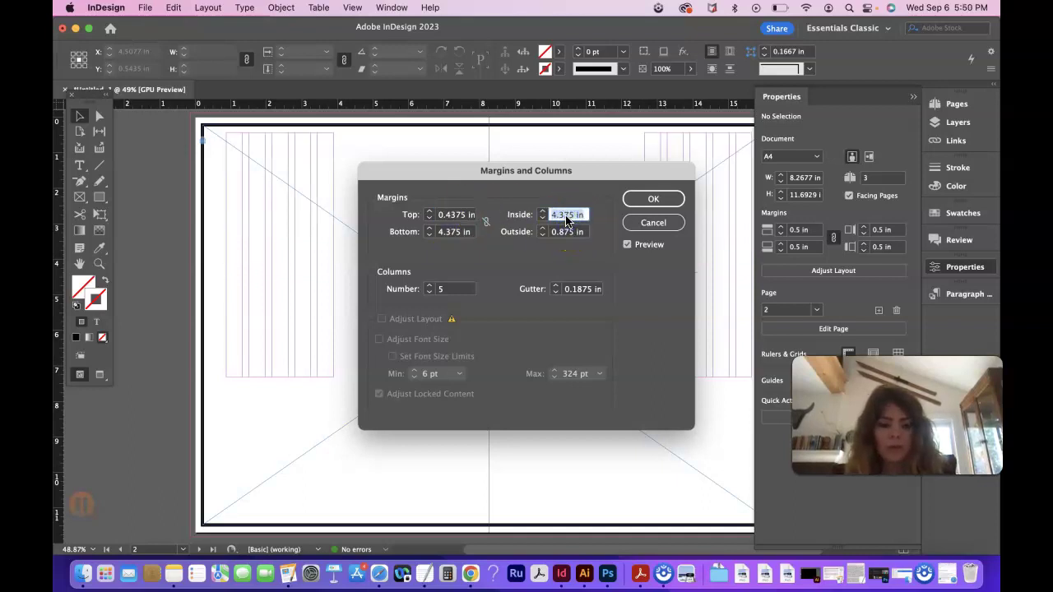
double_click(448, 233)
text(0.4375)
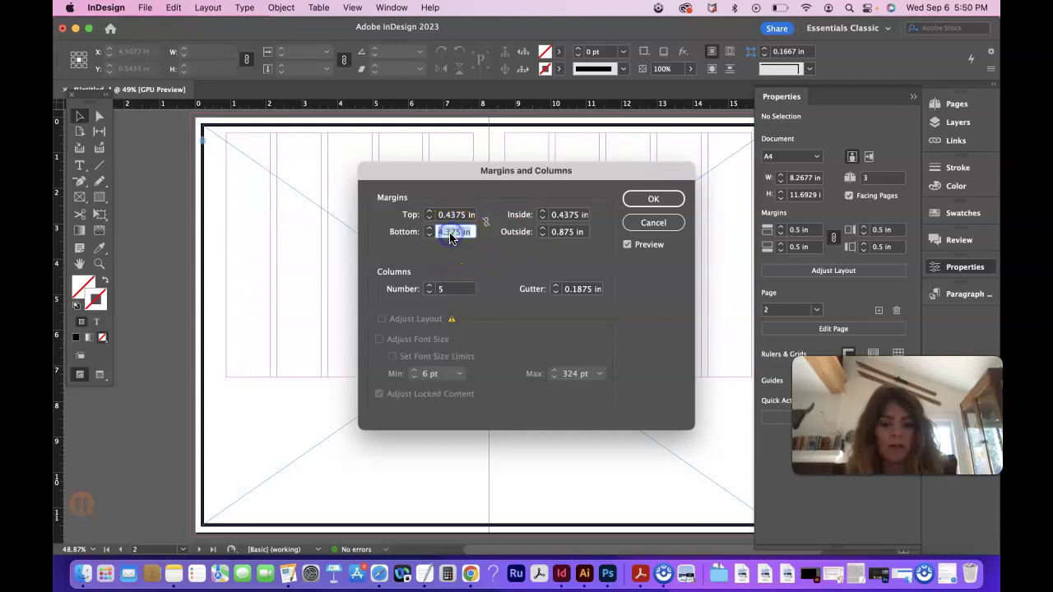
click(473, 249)
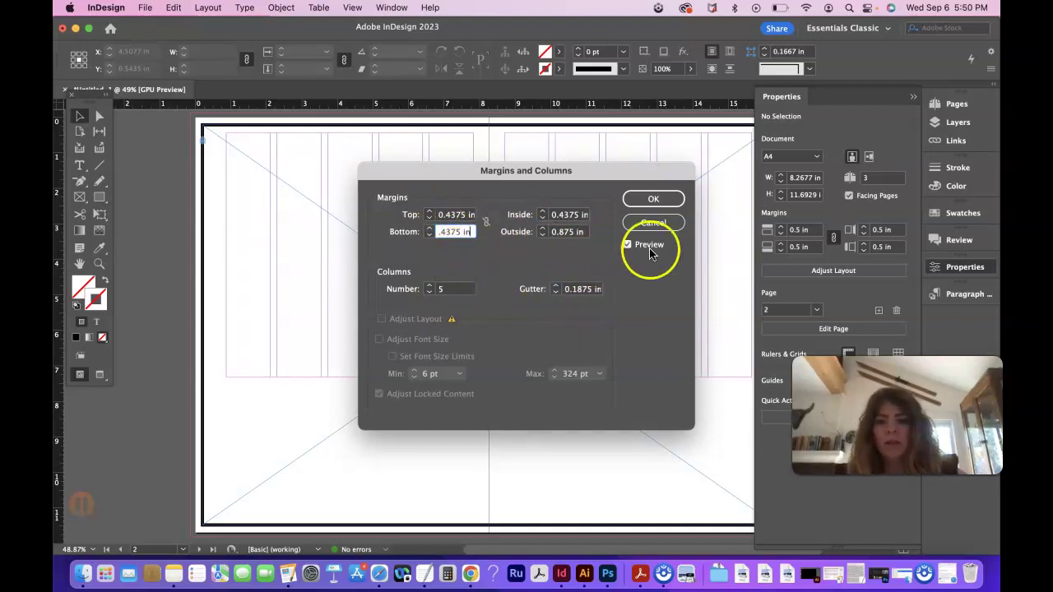
click(653, 200)
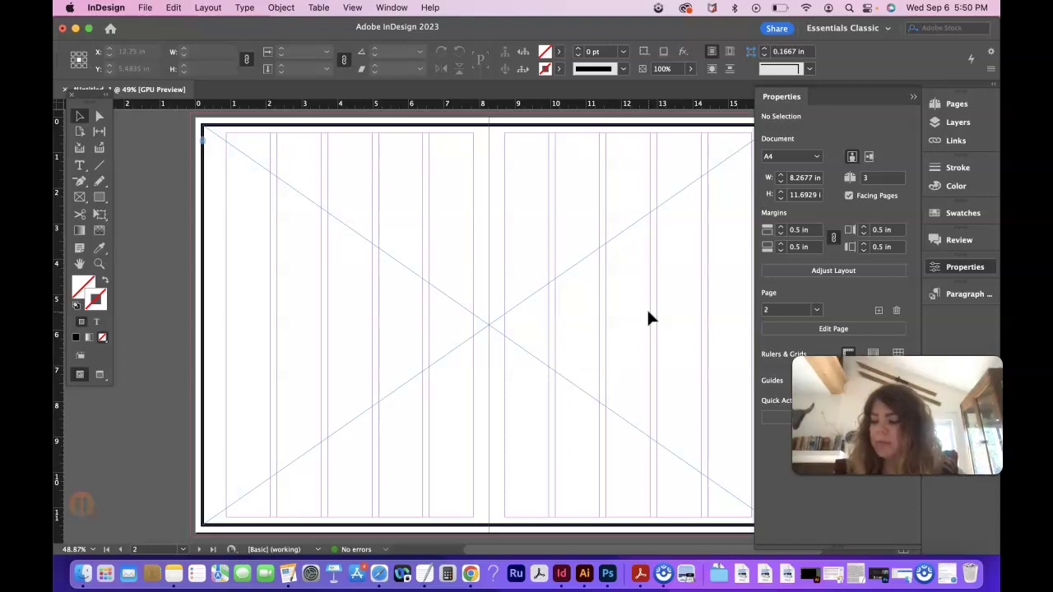
Create guides for 3 rows fitted to the page, reducing only the column gutter to 0 in
click(208, 7)
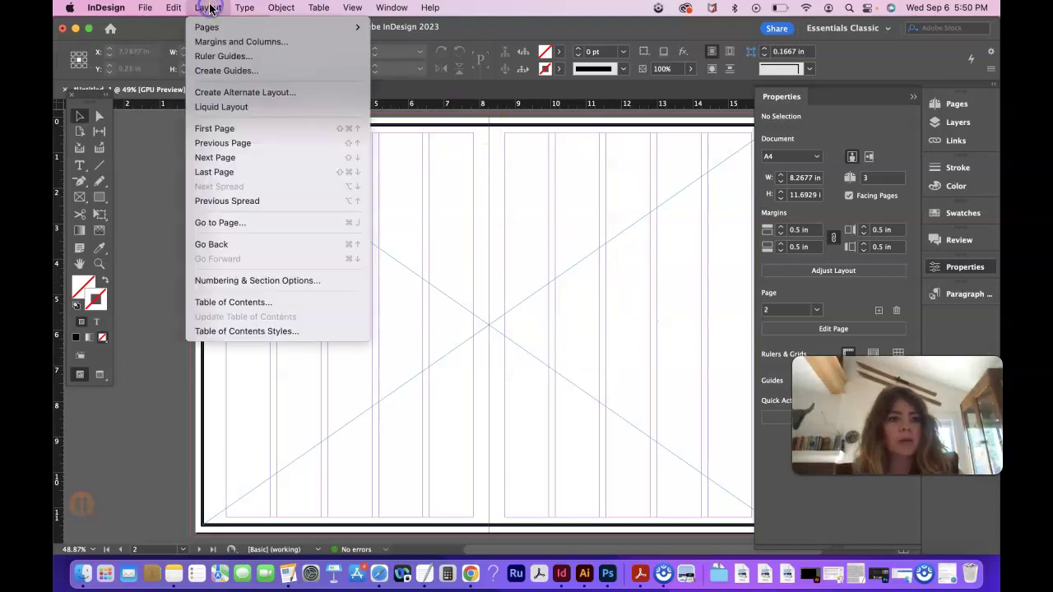
click(231, 70)
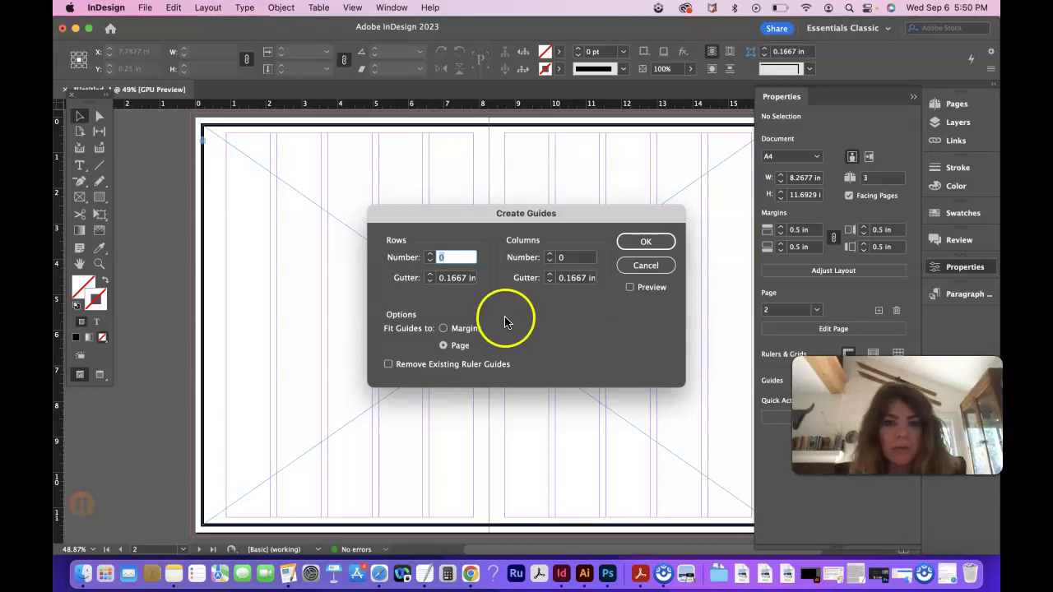
click(439, 258)
text(3)
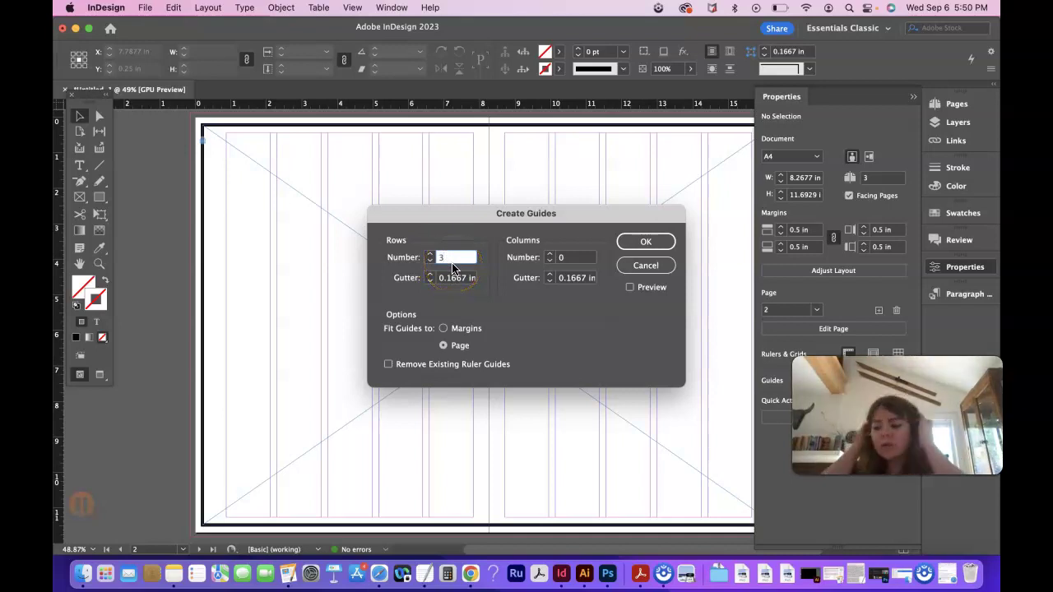
click(549, 282)
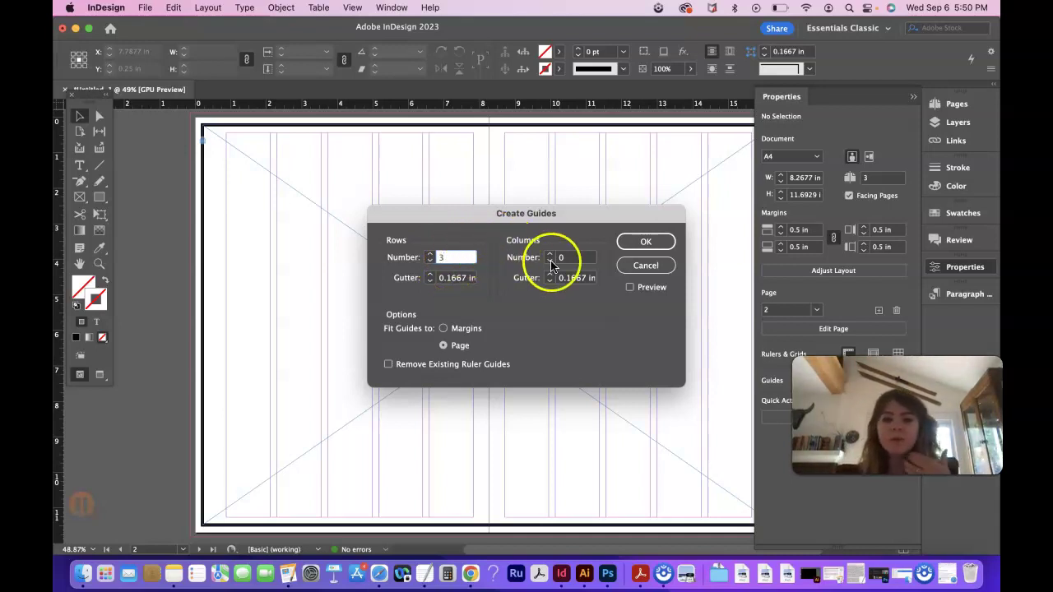
click(550, 282)
click(549, 282)
click(550, 281)
click(550, 282)
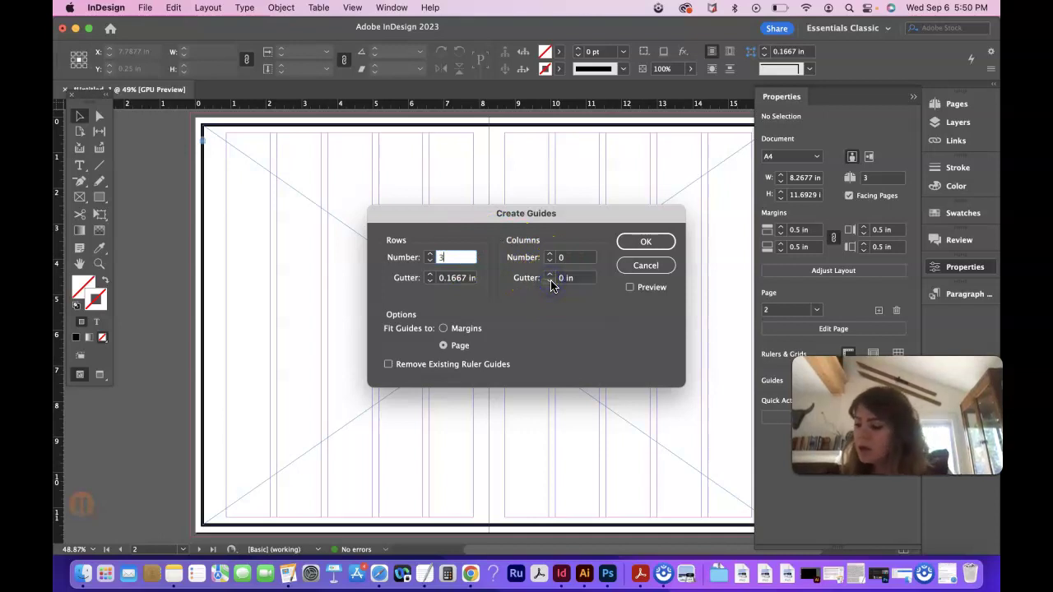
click(646, 242)
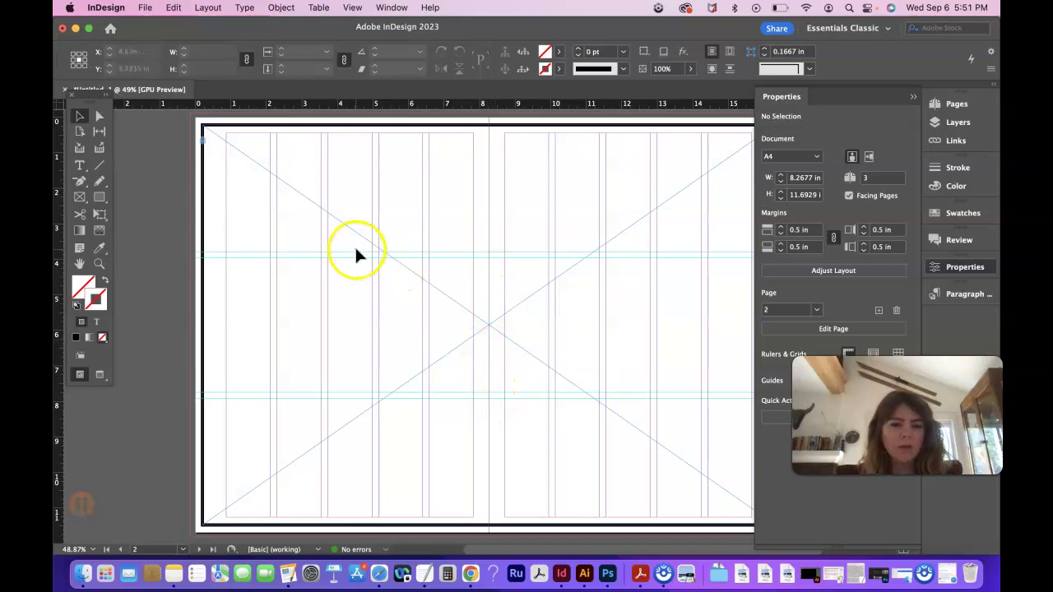
Create another set of guides for 3 rows with both the row and column gutters at 0 in
click(210, 10)
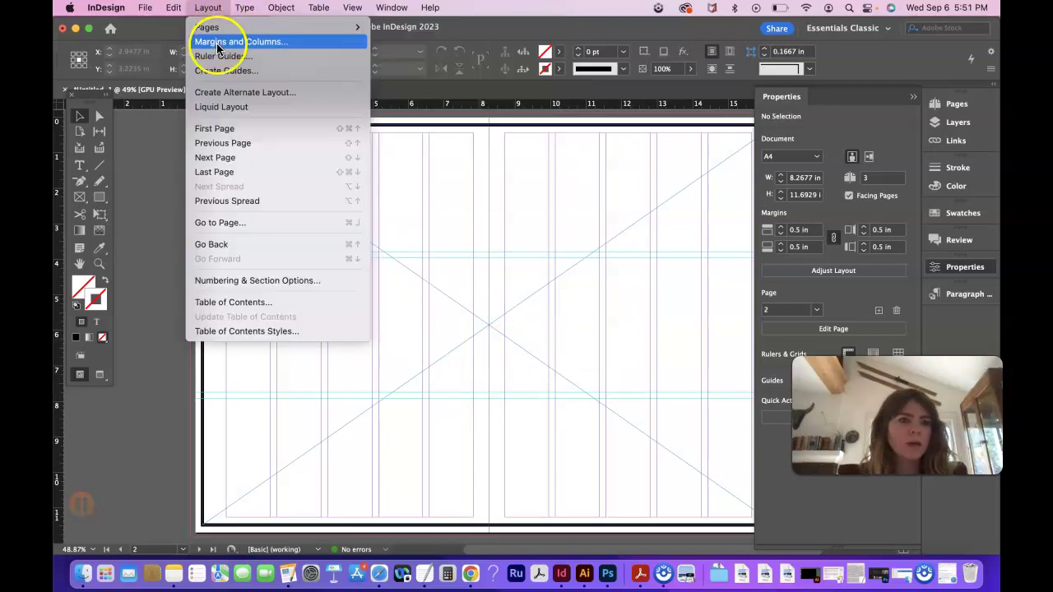
click(223, 70)
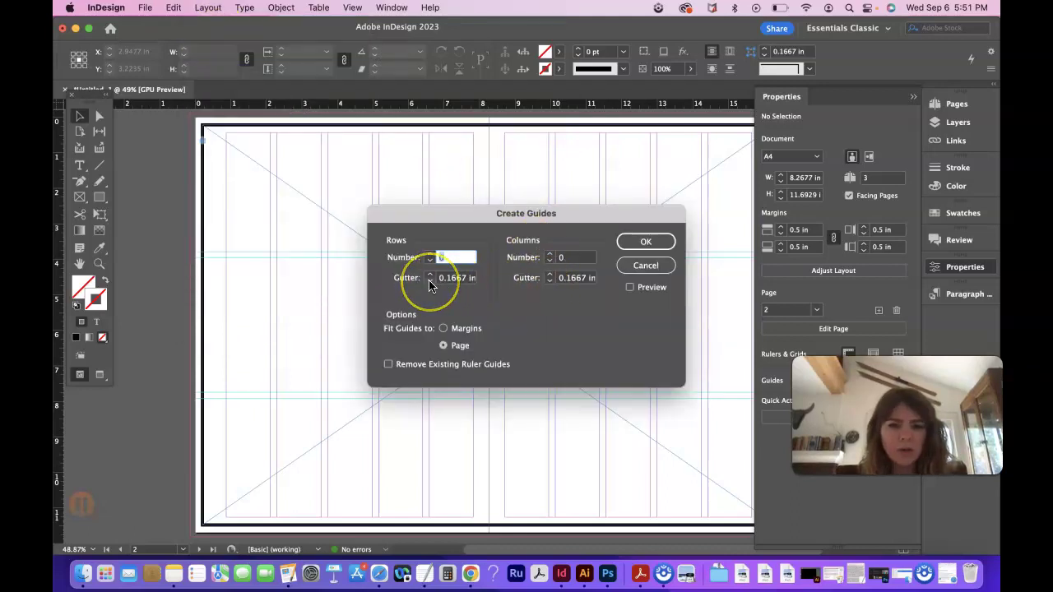
click(428, 281)
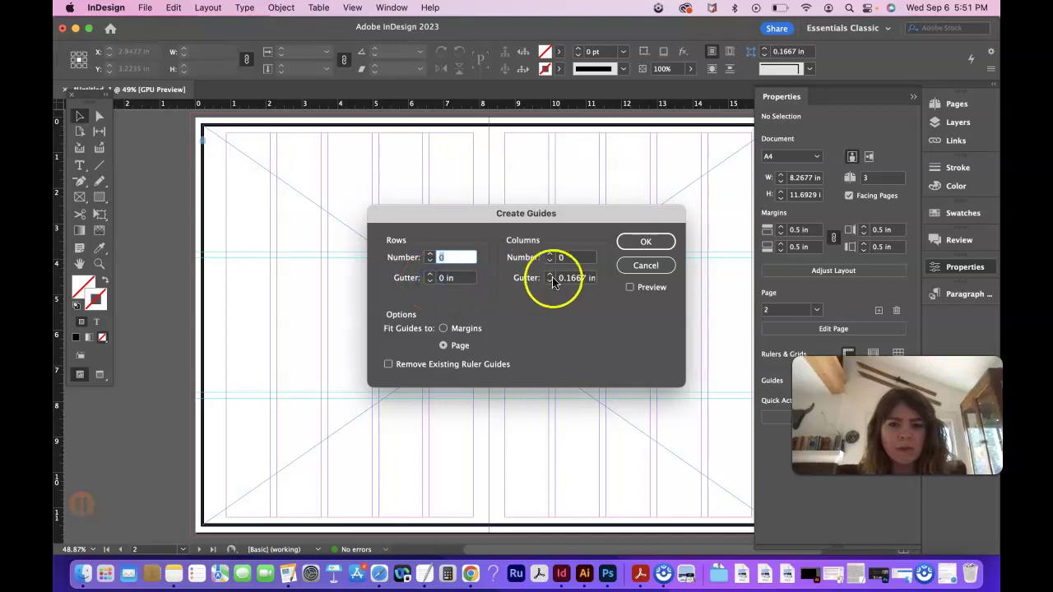
click(431, 258)
click(550, 258)
click(430, 256)
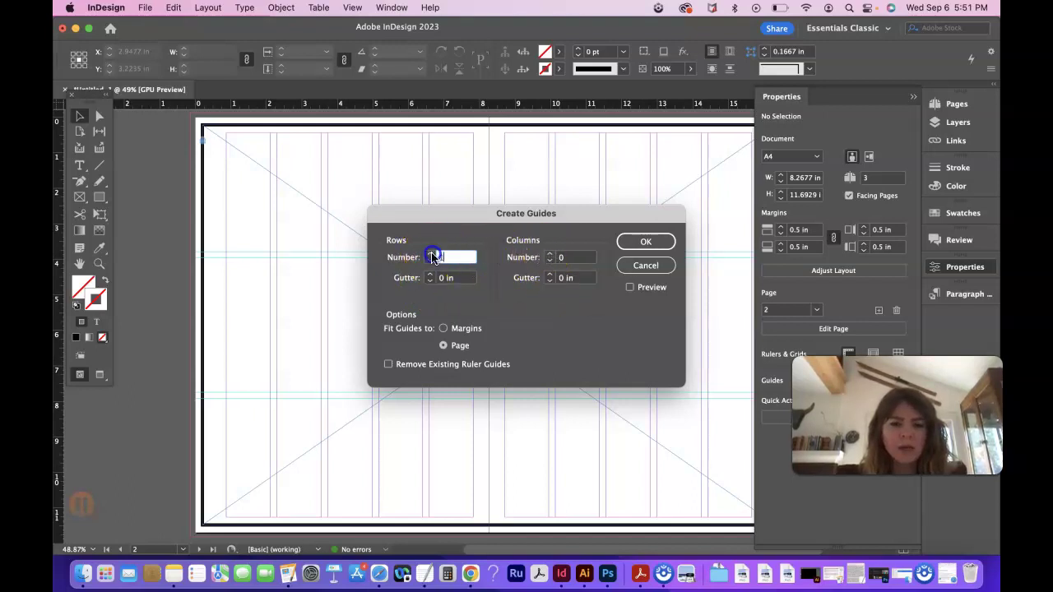
text(3)
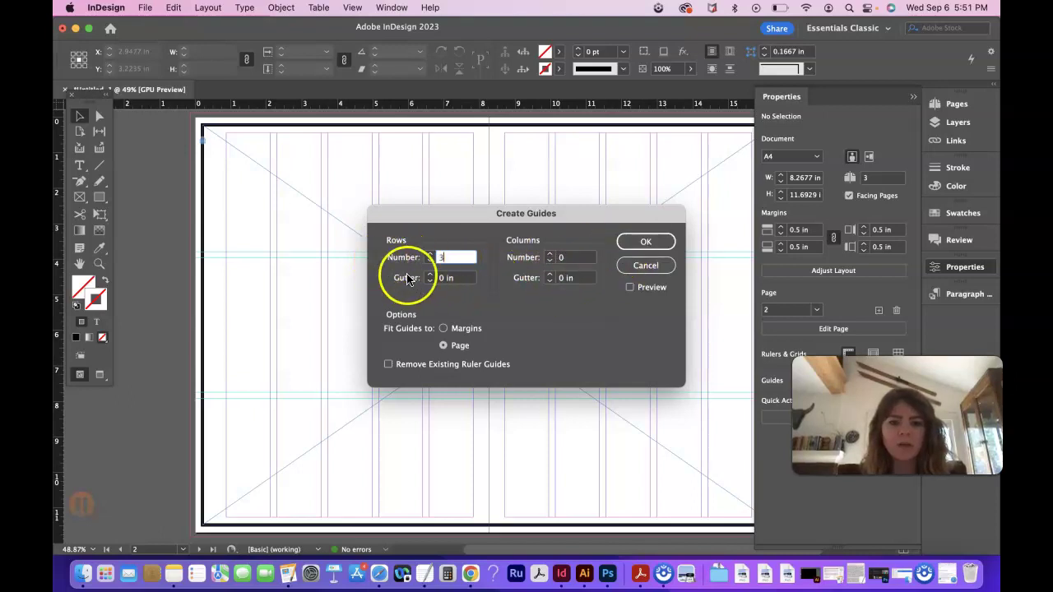
click(650, 245)
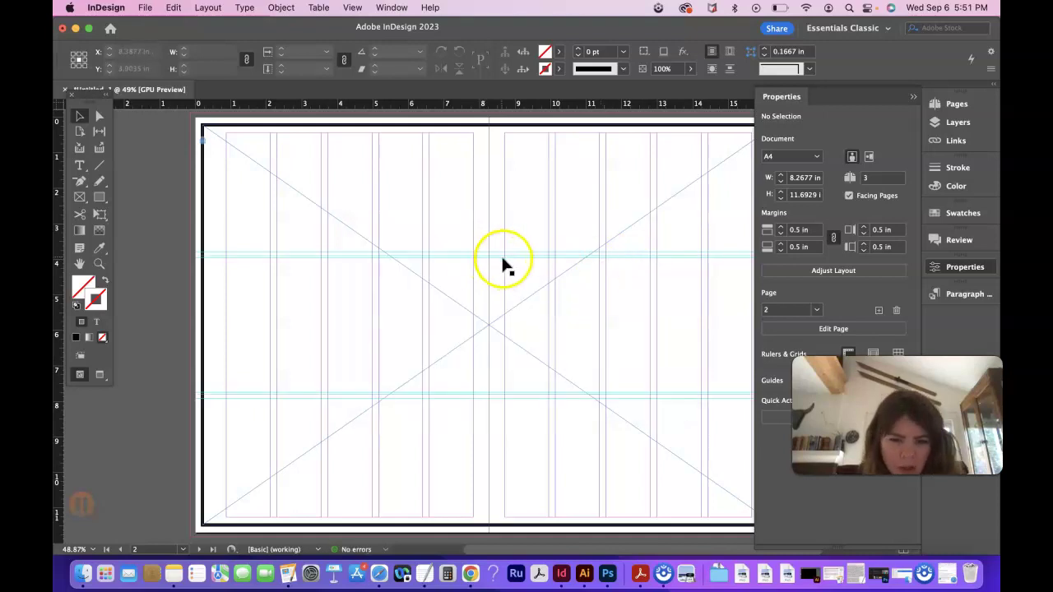
Delete all the horizontal row guides from the spread
drag(508, 281, 506, 275)
key(Delete)
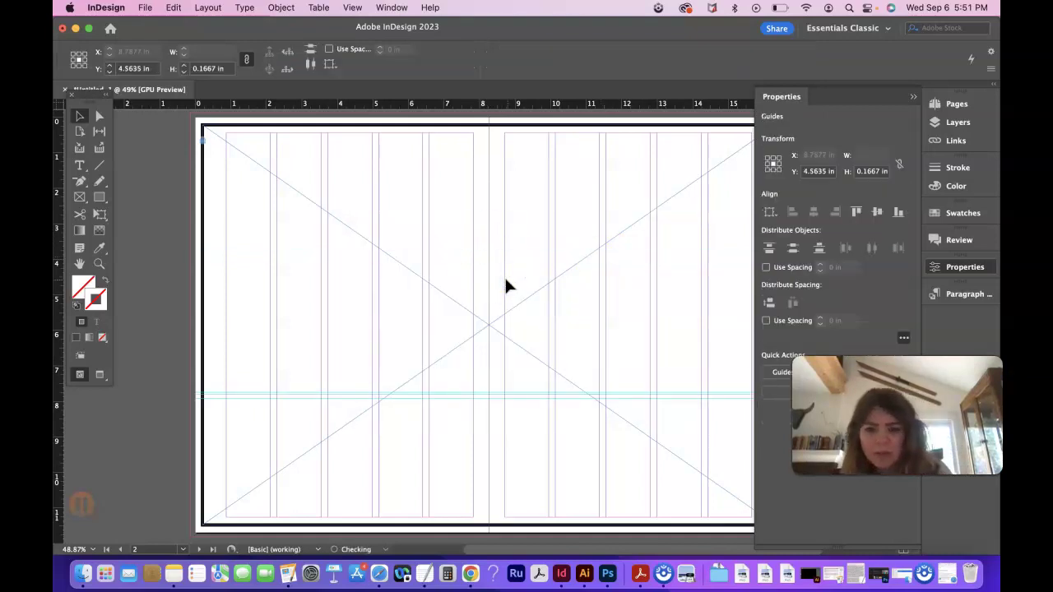
drag(471, 372, 503, 450)
key(Delete)
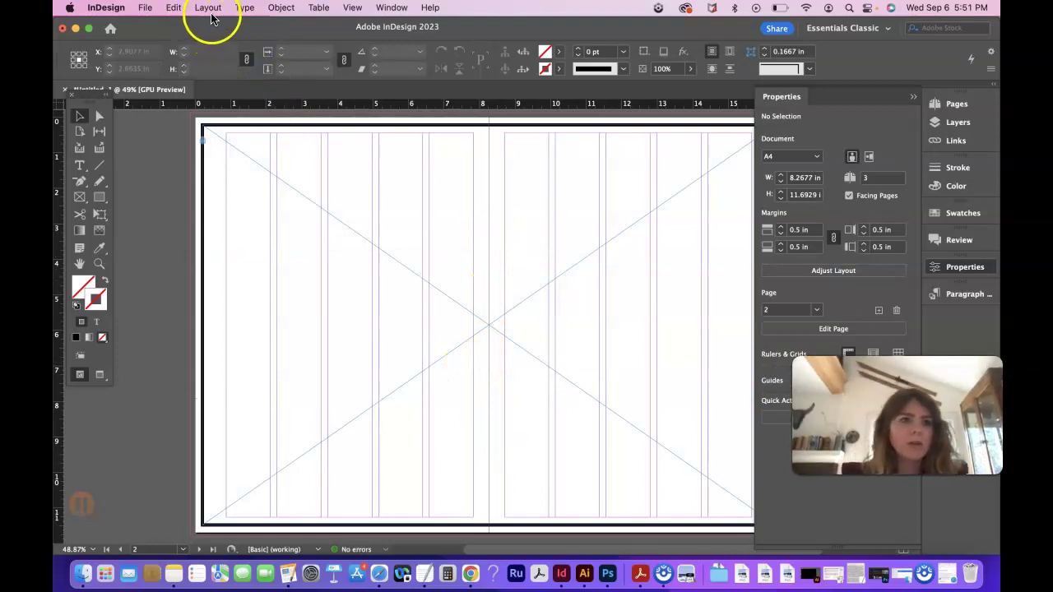
Create guides that divide the page into 3 rows with a row gutter of 0 in
click(207, 8)
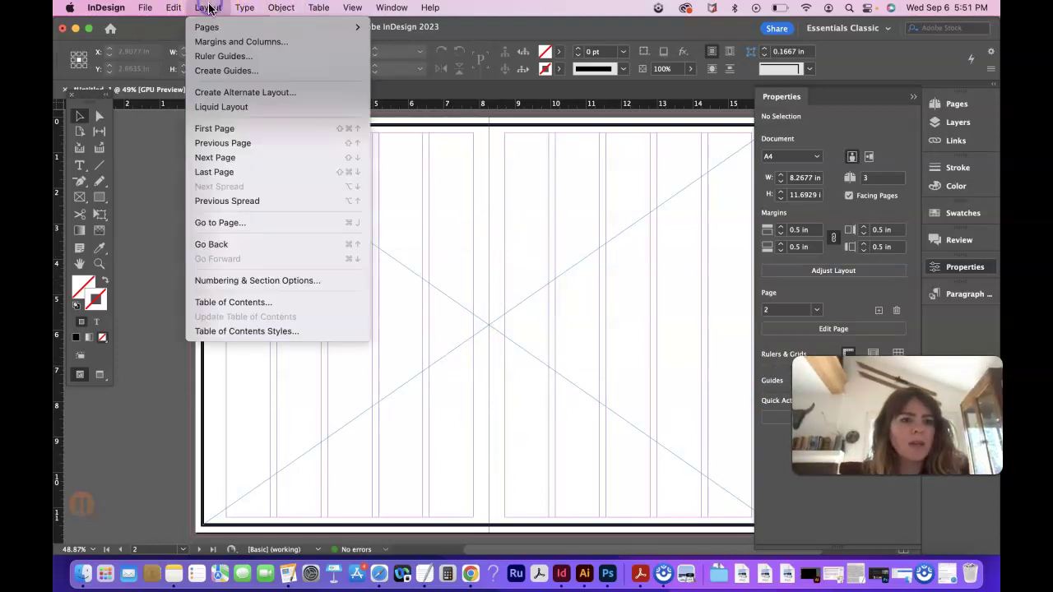
click(241, 71)
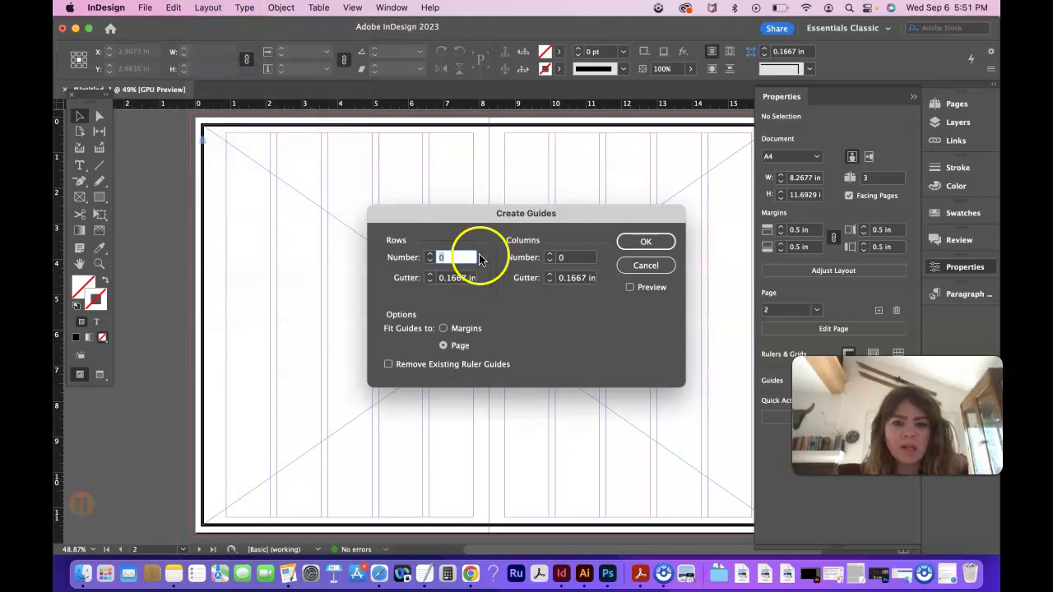
click(430, 253)
click(430, 253)
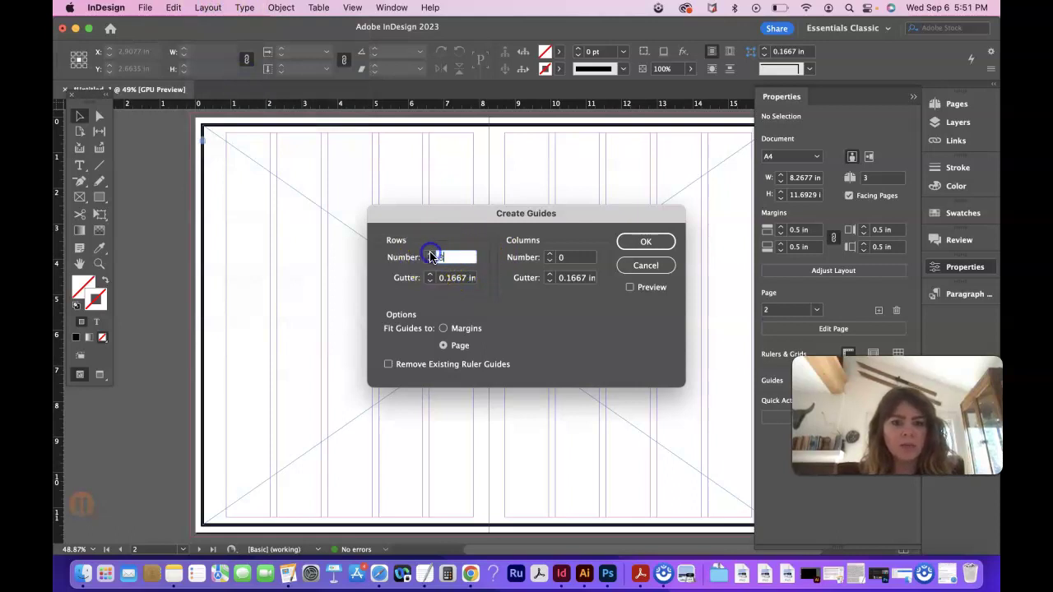
click(431, 257)
click(430, 282)
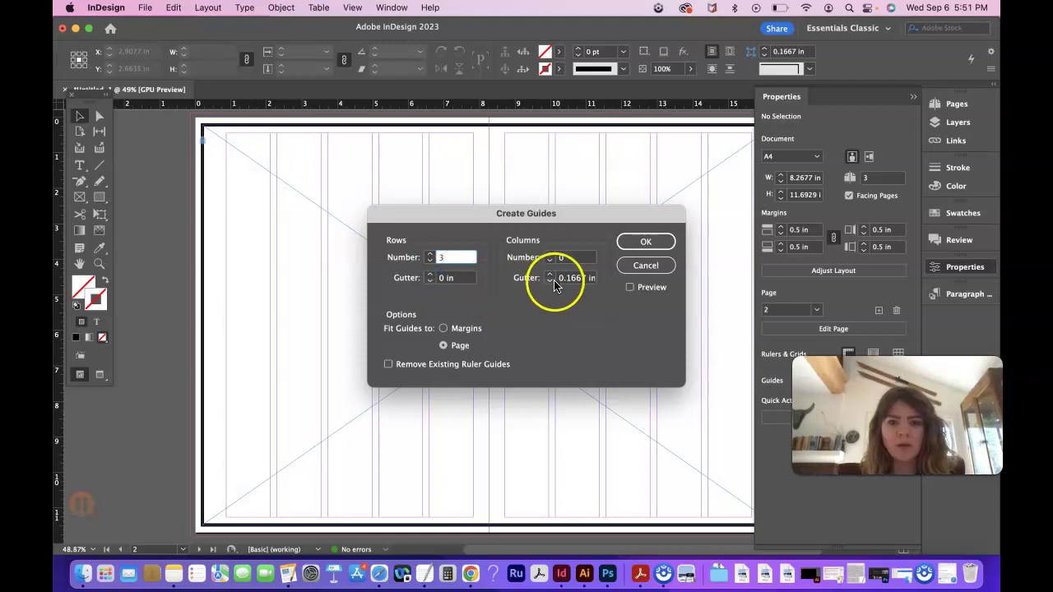
click(642, 239)
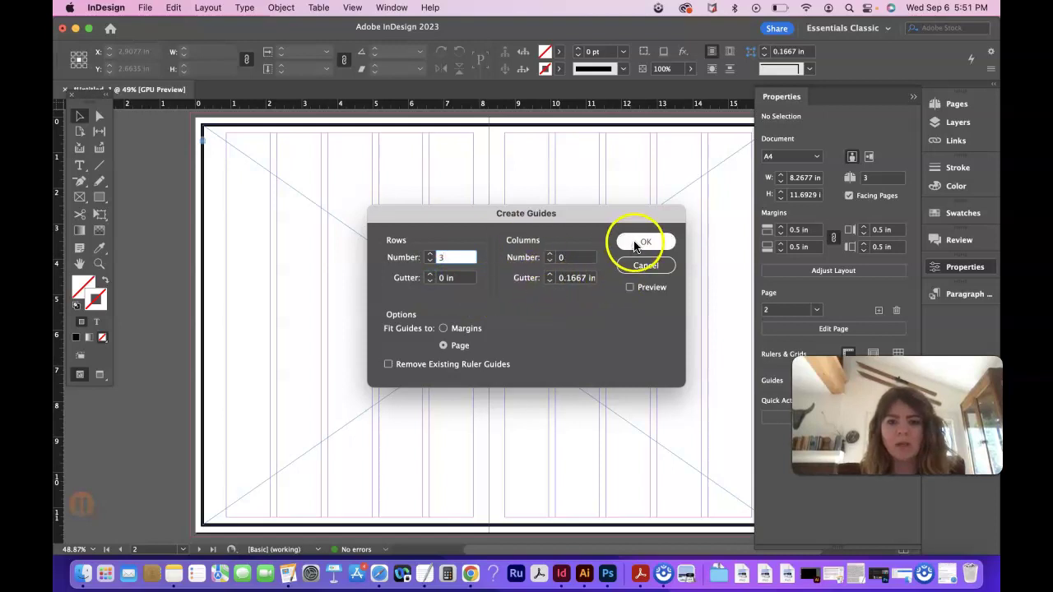
click(370, 257)
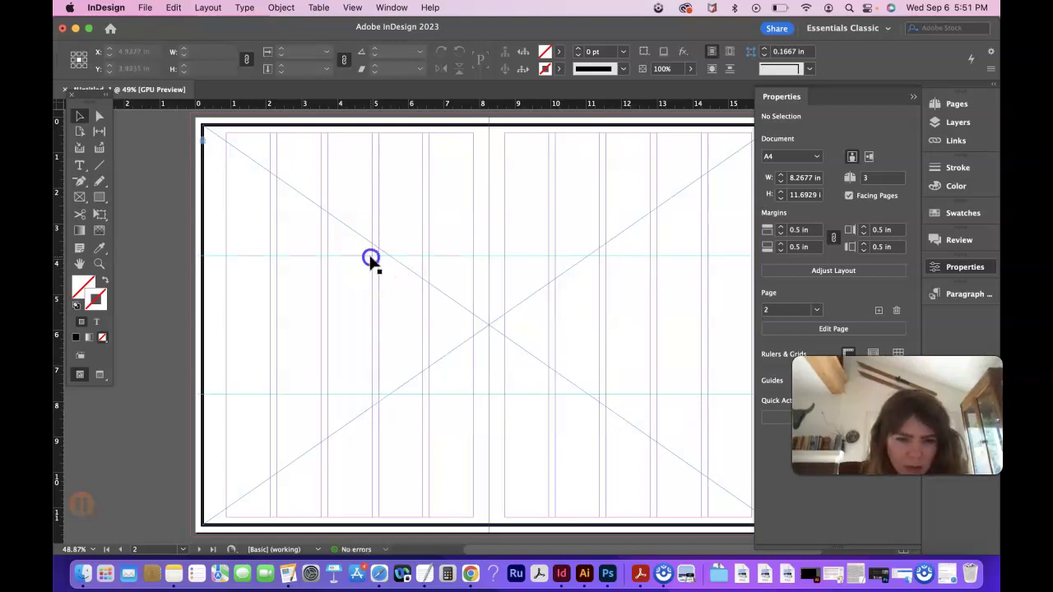
click(404, 394)
click(407, 396)
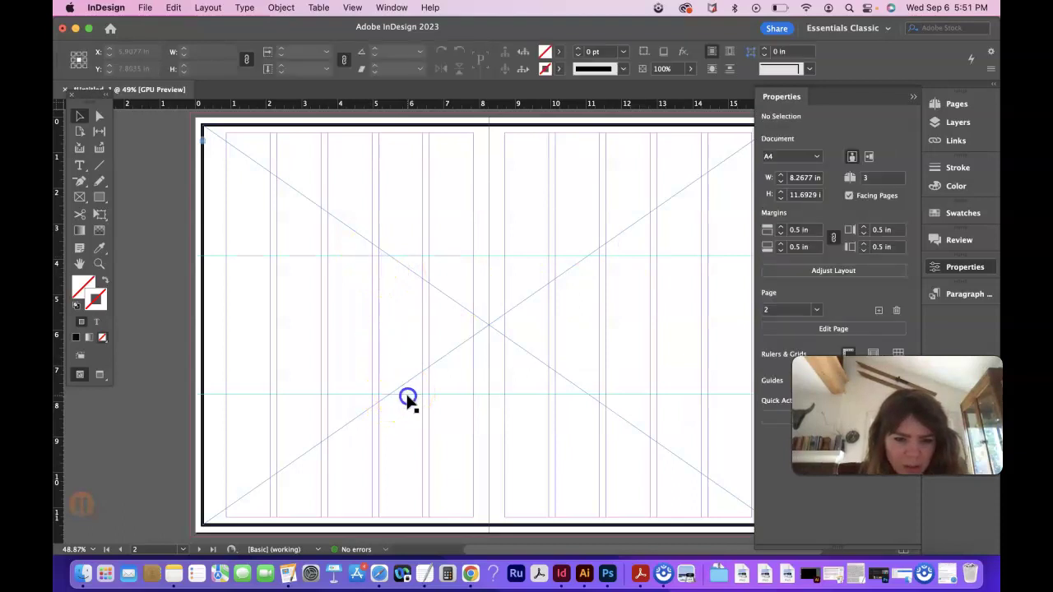
click(533, 395)
click(536, 256)
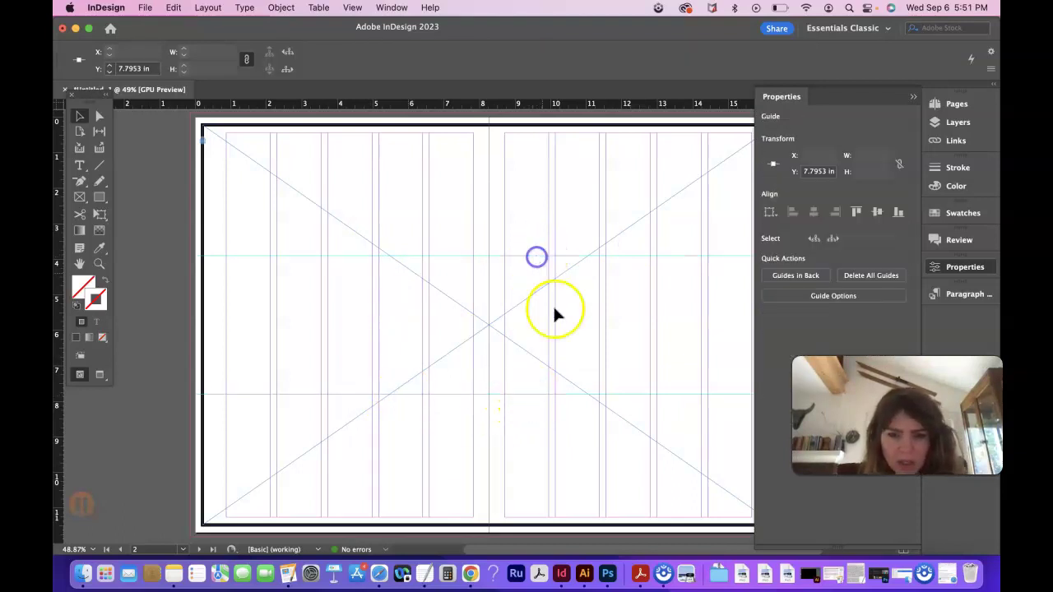
click(558, 339)
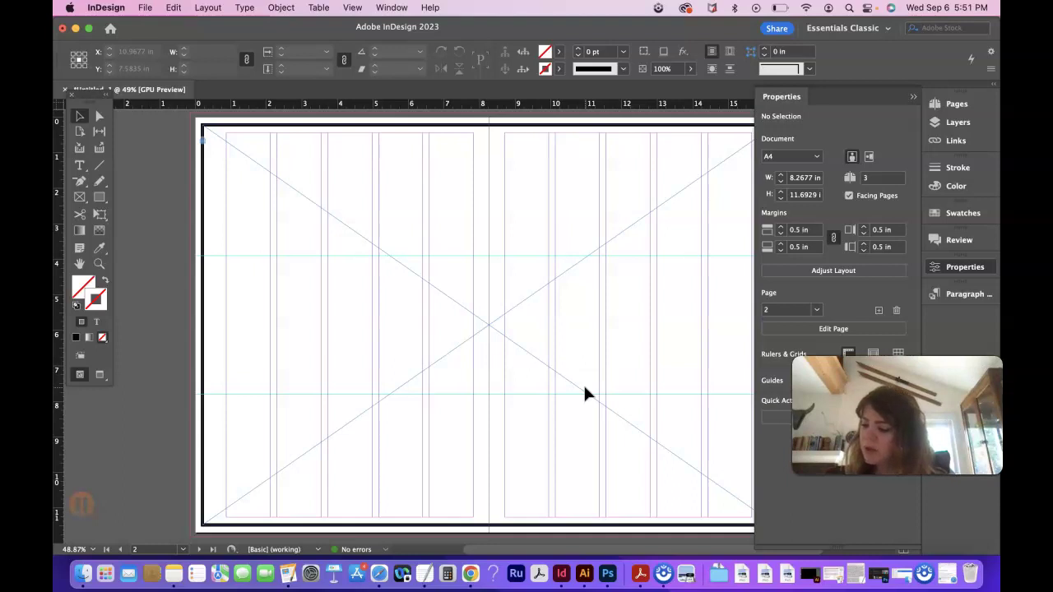
Draw a rectangle frame about 10.26 in wide and 4.82 in high from the left bleed to the right page's second column
click(80, 198)
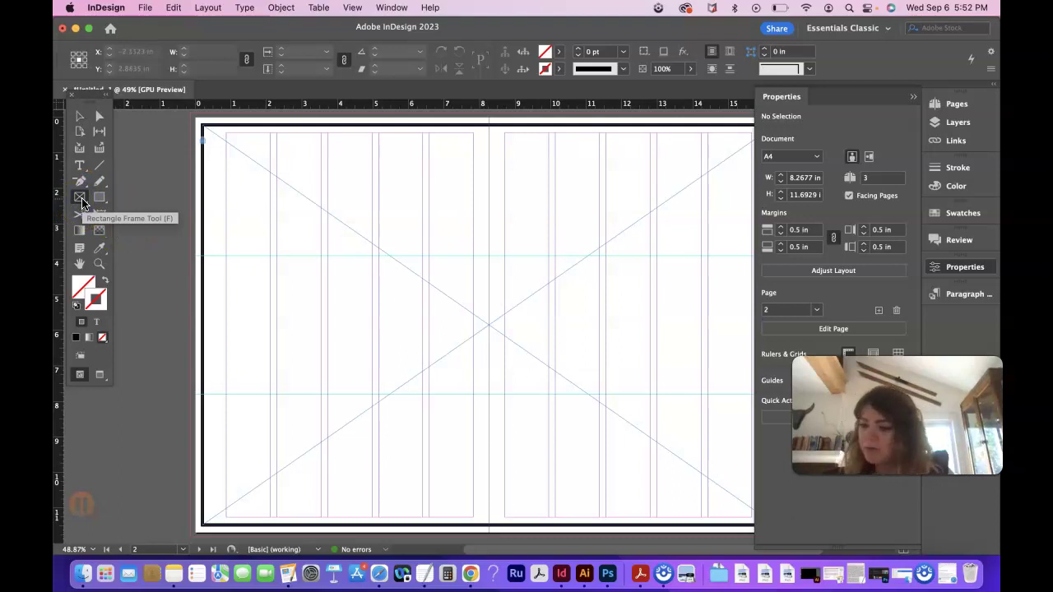
drag(202, 140, 379, 294)
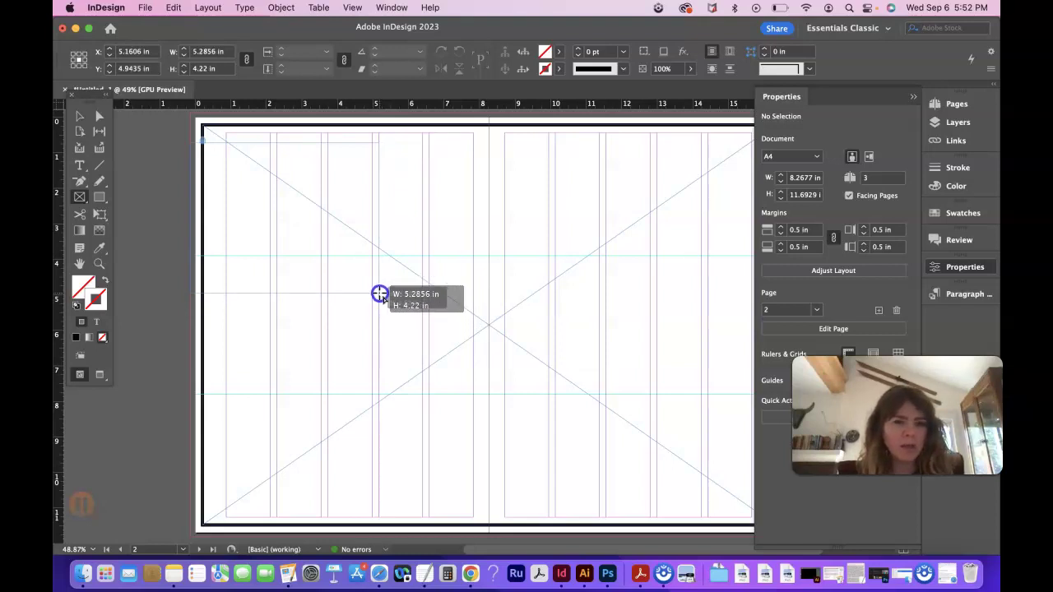
drag(379, 295, 557, 305)
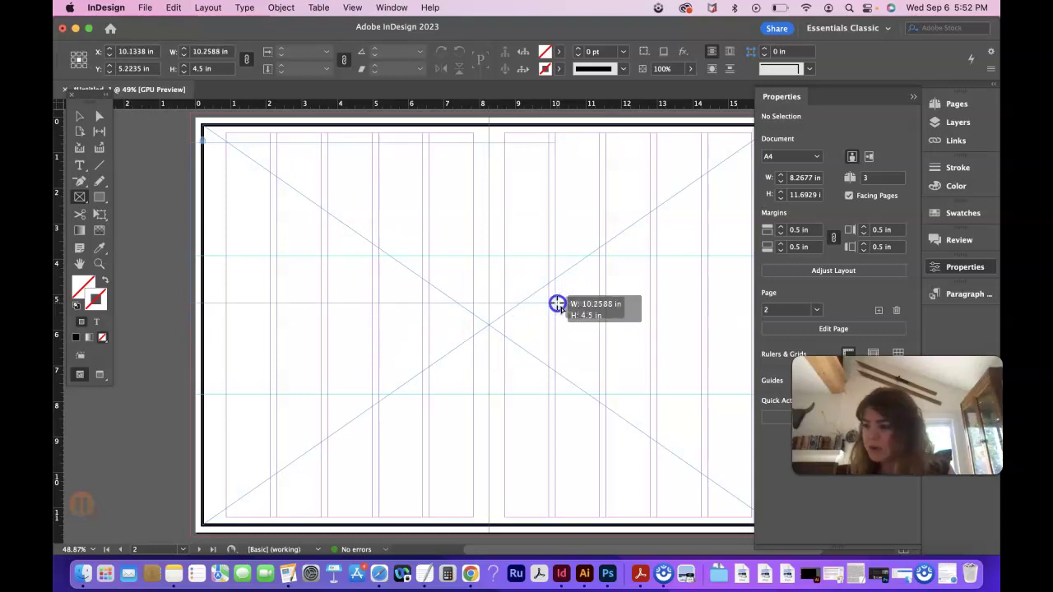
drag(557, 304, 553, 303)
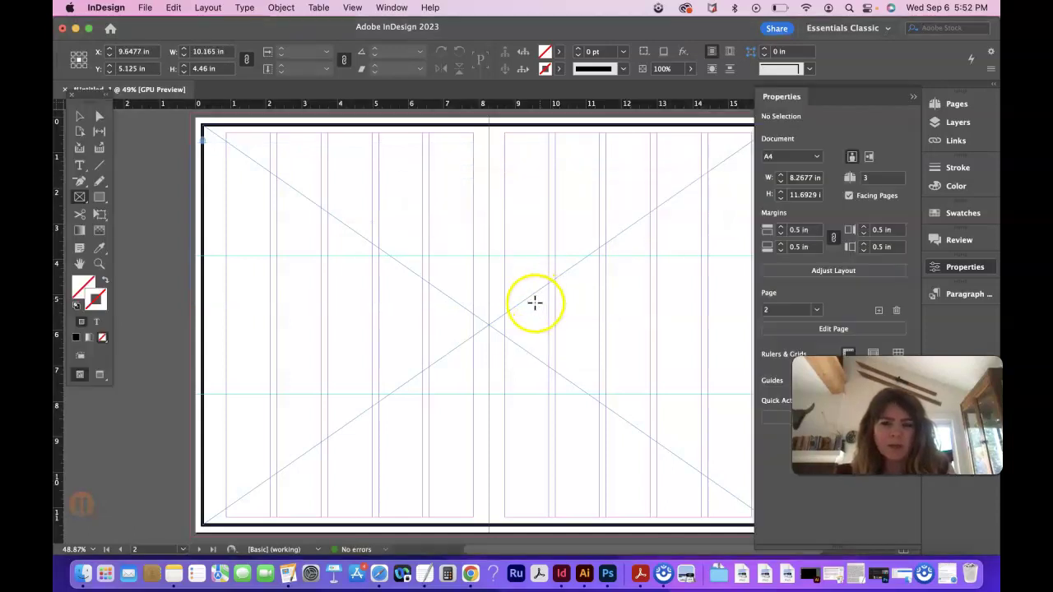
mouse_move(194, 150)
mouse_down()
mouse_move(419, 296)
mouse_move(556, 320)
mouse_up()
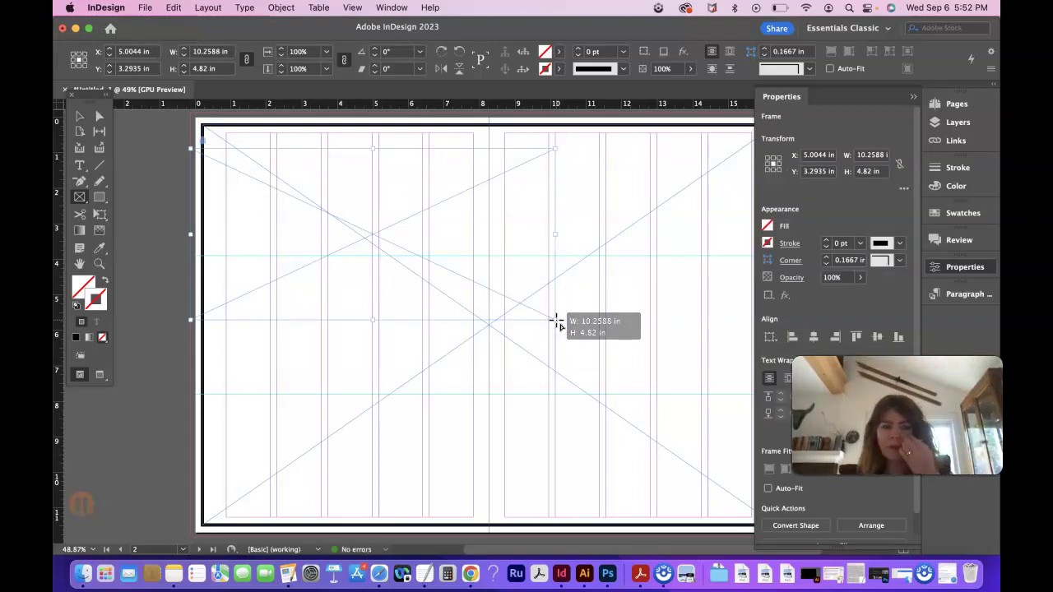
click(79, 116)
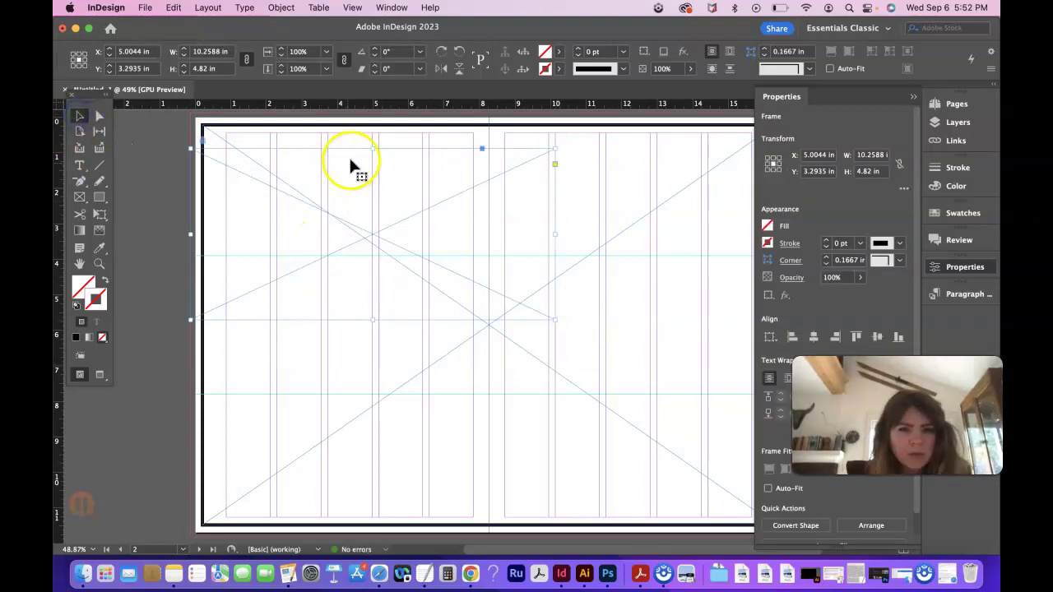
drag(343, 154, 345, 331)
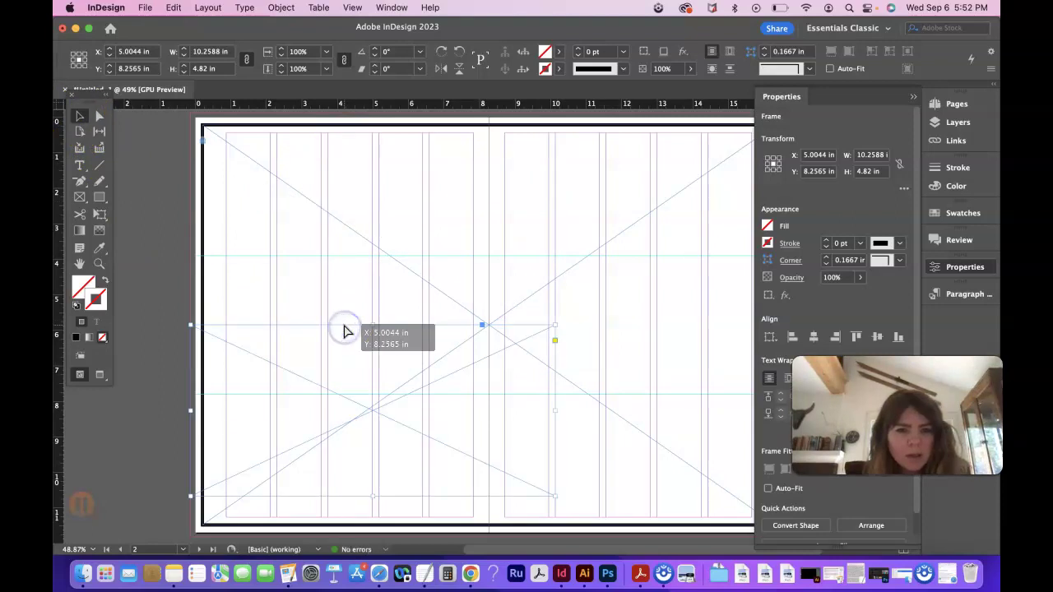
key(super+z)
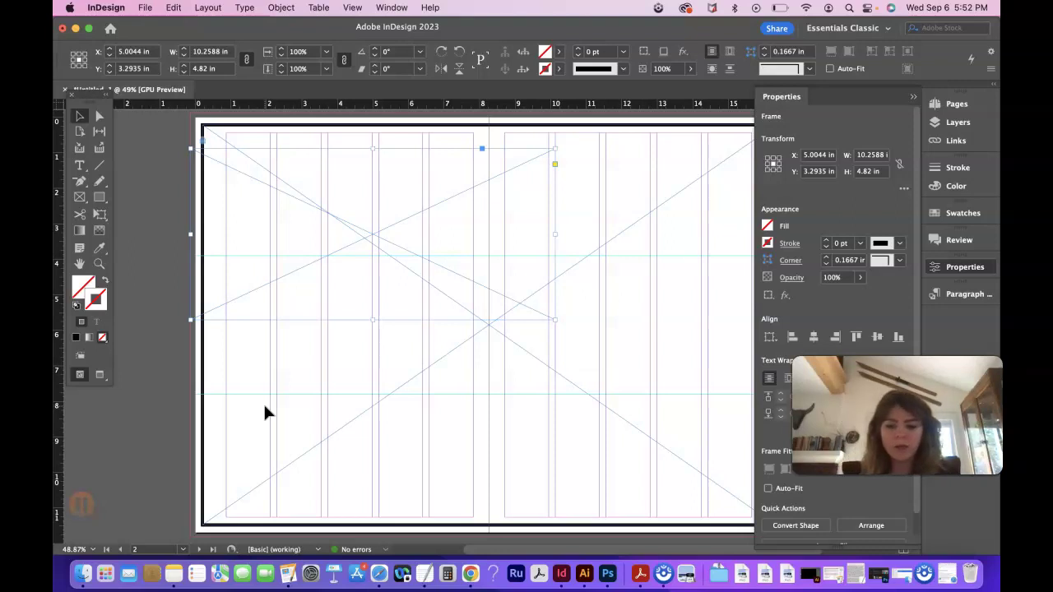
Draw a rectangle frame about 4.11 in wide and 7.76 in high across the right page's last three columns, running past the page bottom
key(super+minus)
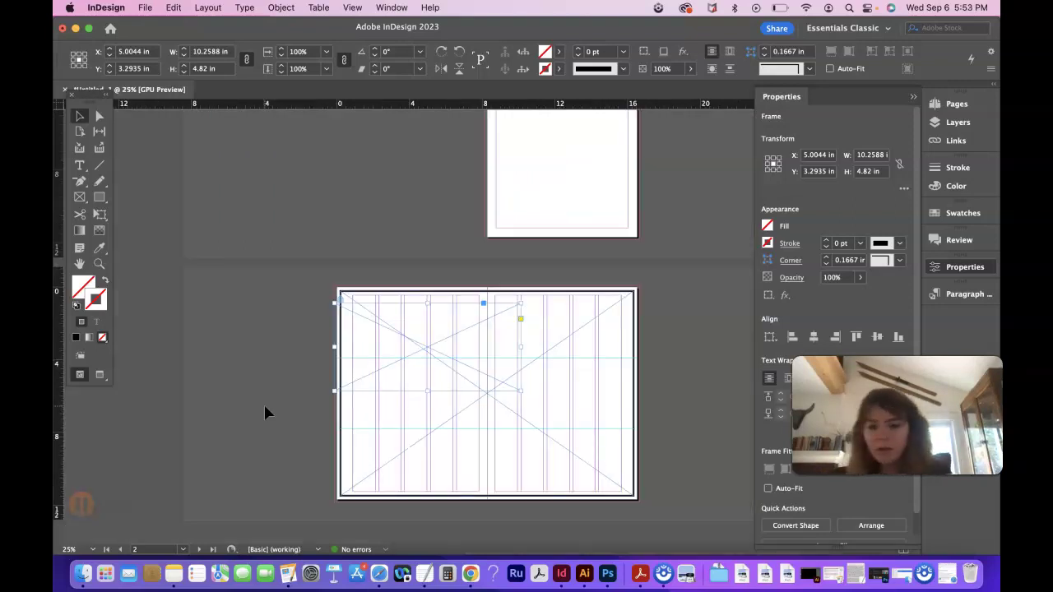
click(80, 197)
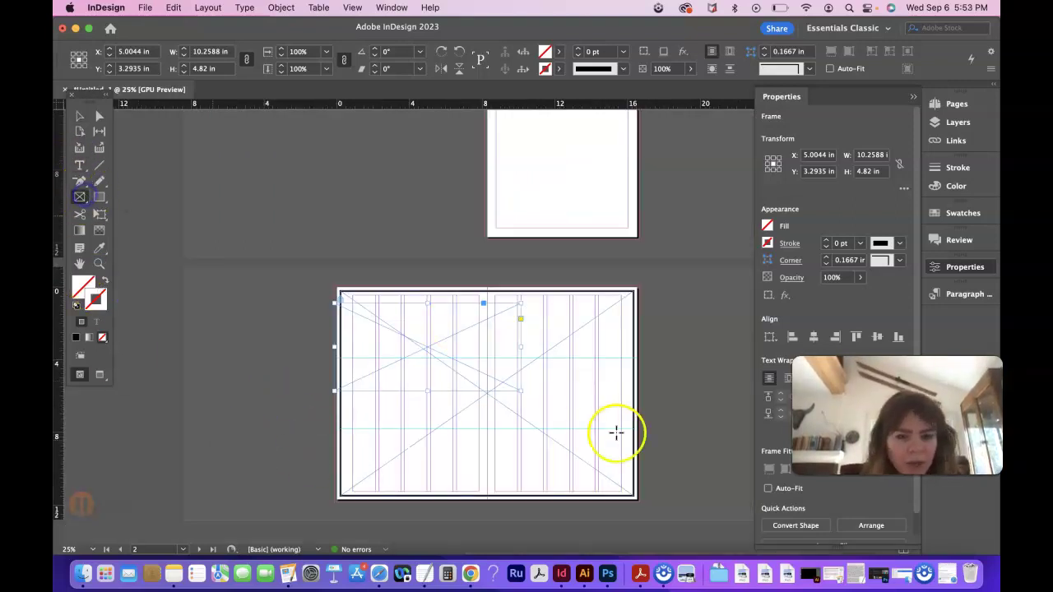
scroll(616, 432, up, 4)
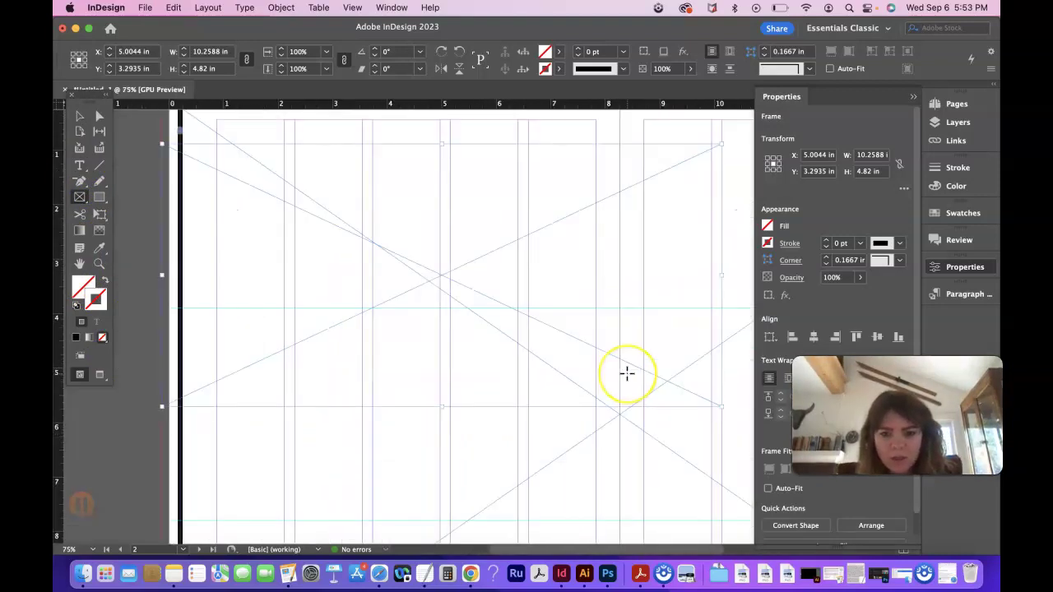
key(super+0)
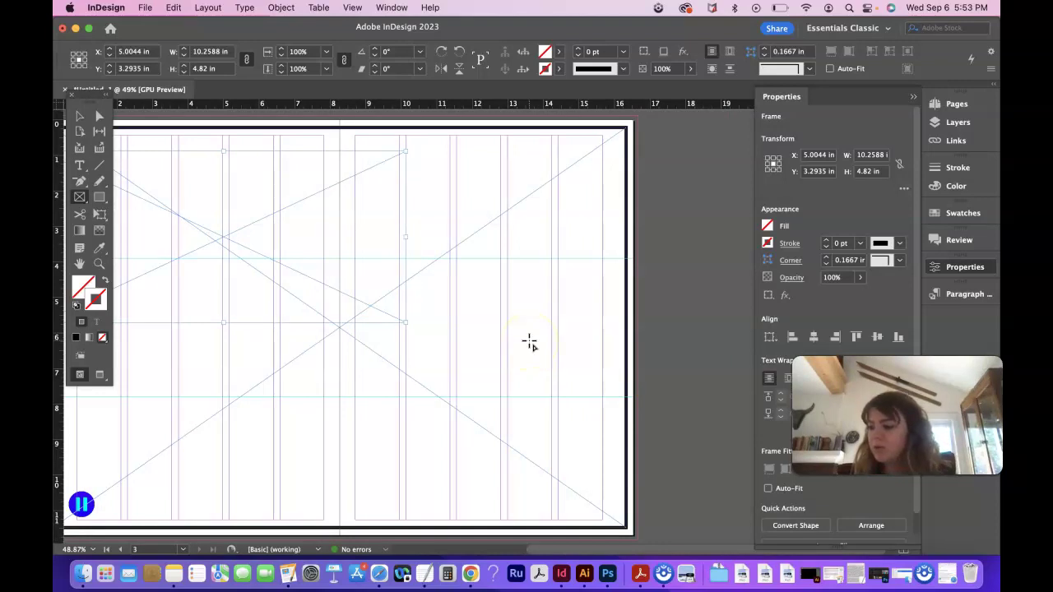
click(456, 290)
drag(457, 290, 603, 512)
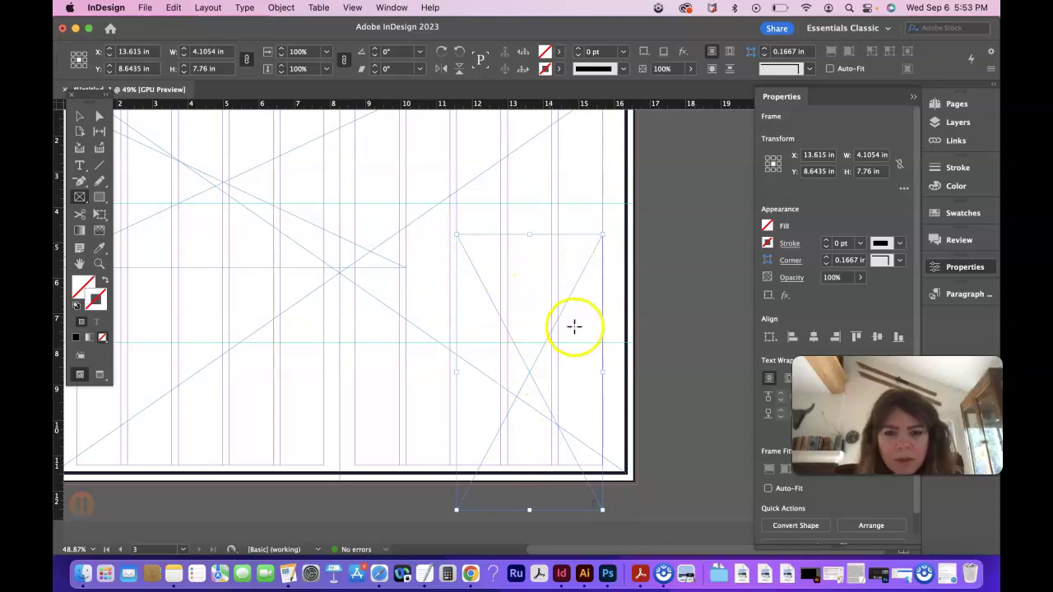
key(w)
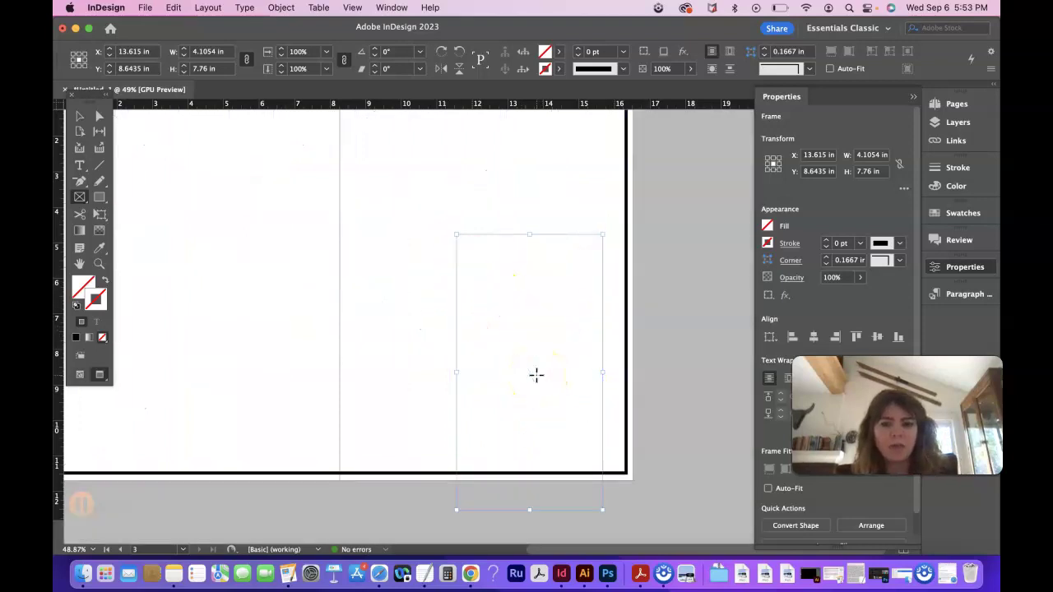
key(w)
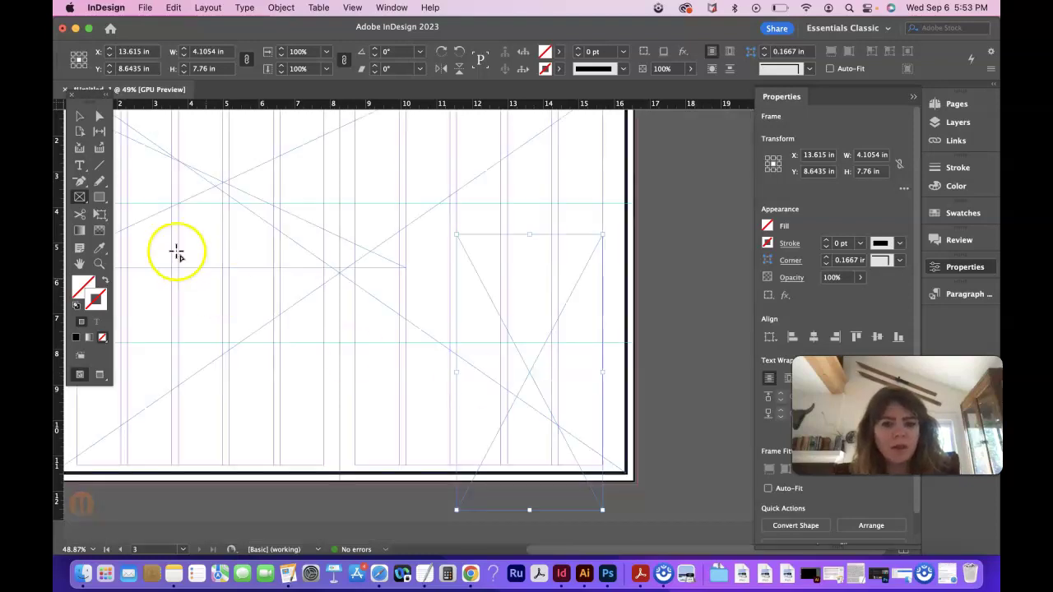
click(81, 117)
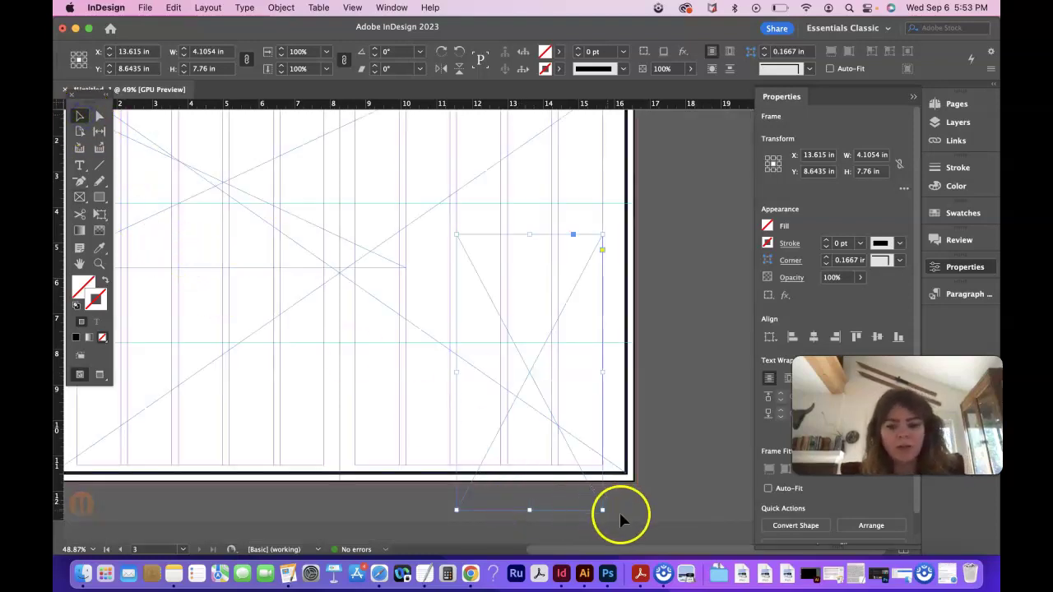
click(658, 512)
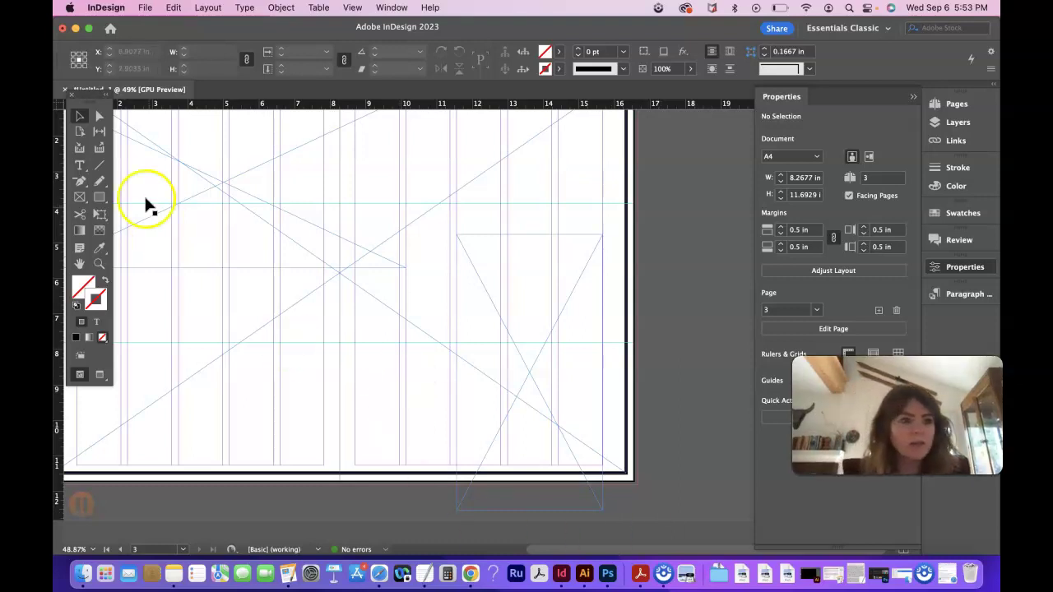
Place mountains.jpeg from the Magazine Spread Demo folder into the wide upper frame
click(80, 116)
click(238, 275)
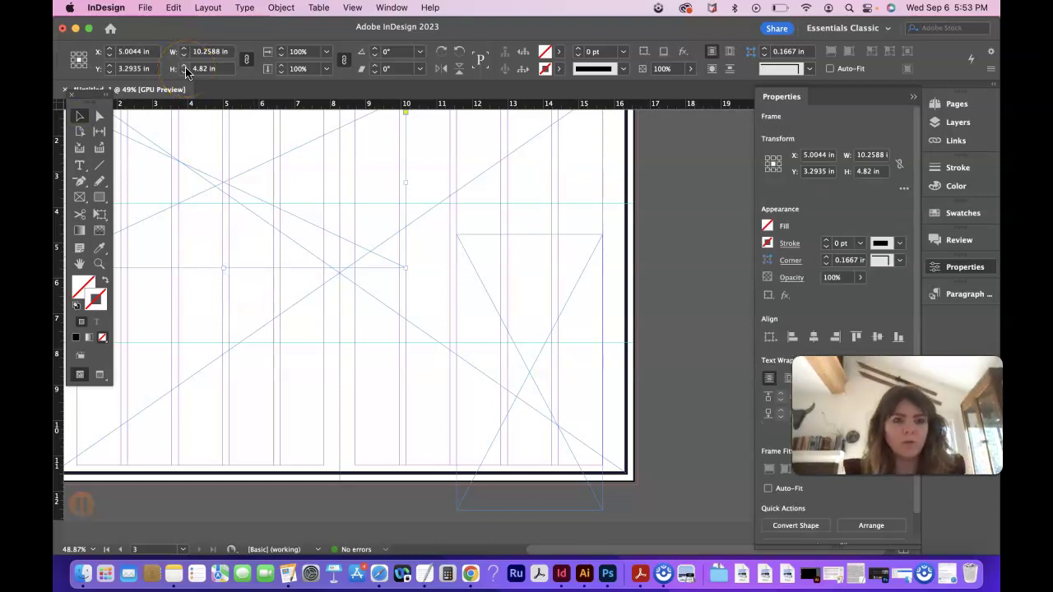
key(super+d)
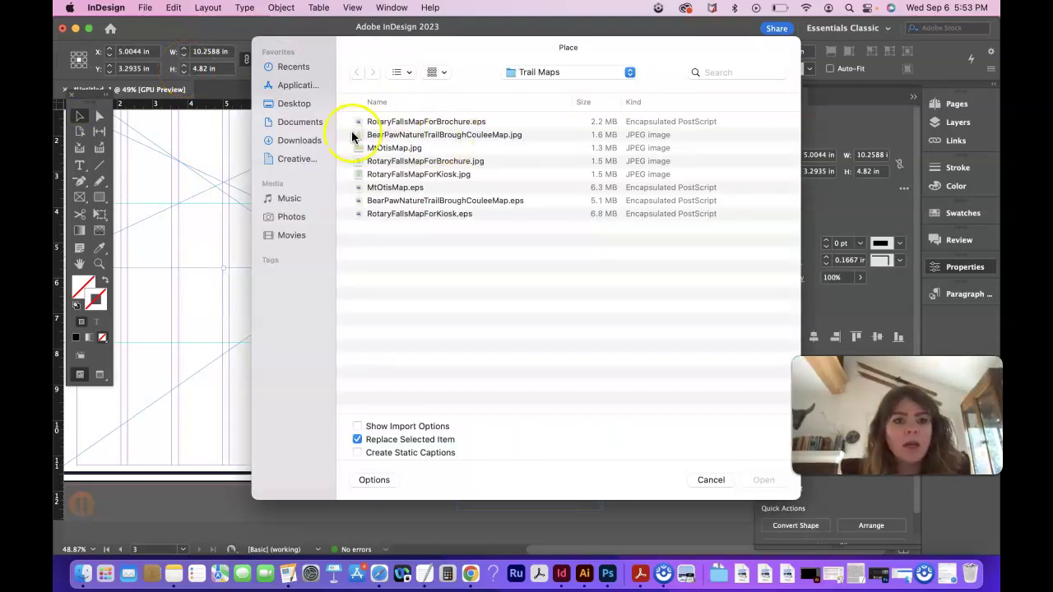
click(299, 141)
click(337, 125)
double_click(399, 125)
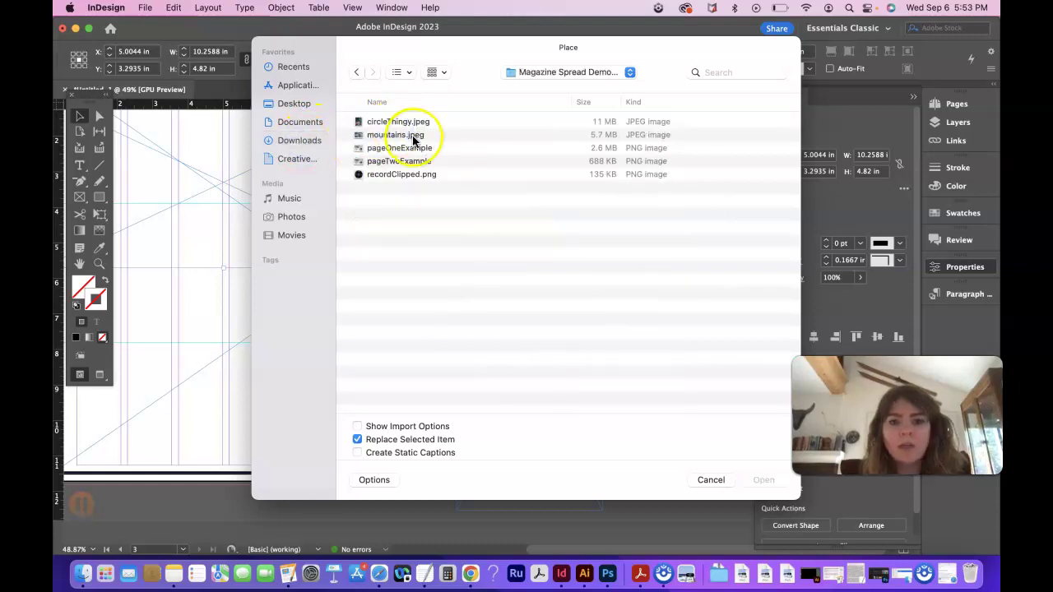
click(404, 137)
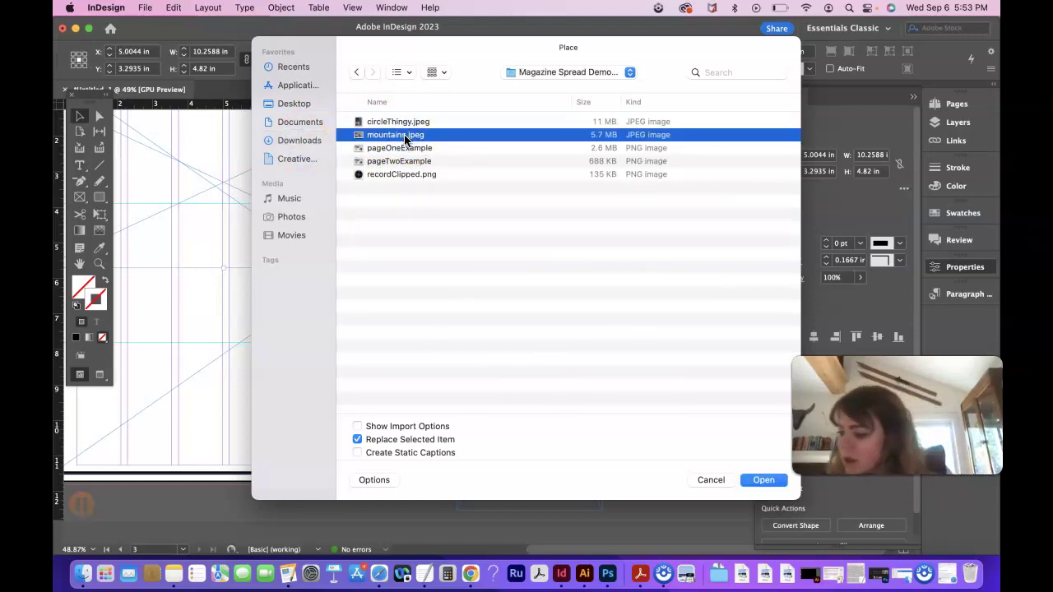
double_click(404, 134)
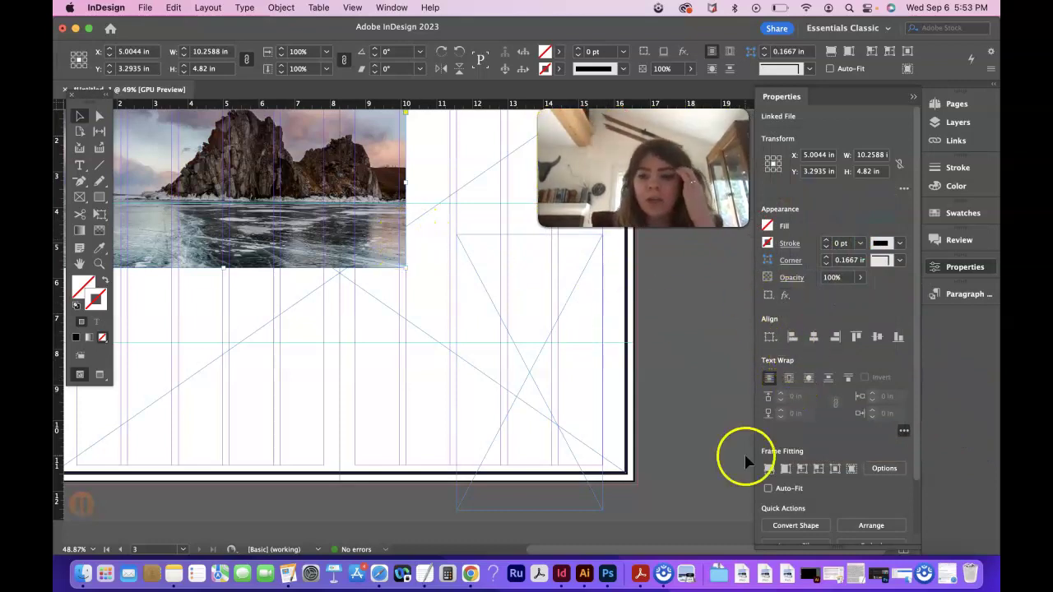
Enable Auto-Fit for the mountain image and try fitting the content proportionally before filling the frame proportionally
click(768, 488)
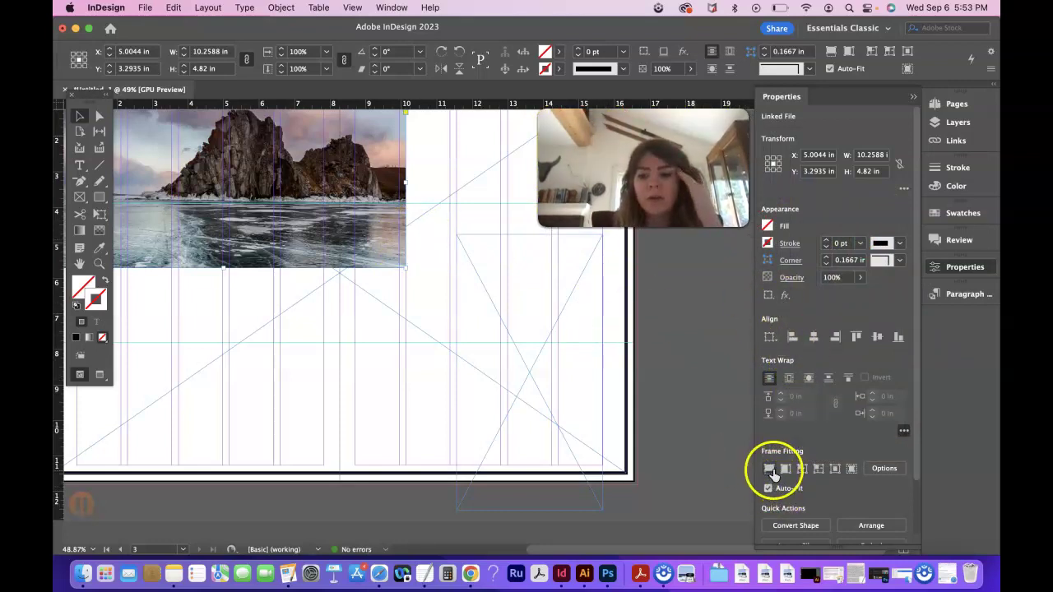
scroll(432, 400, left, 5)
scroll(433, 399, up, 3)
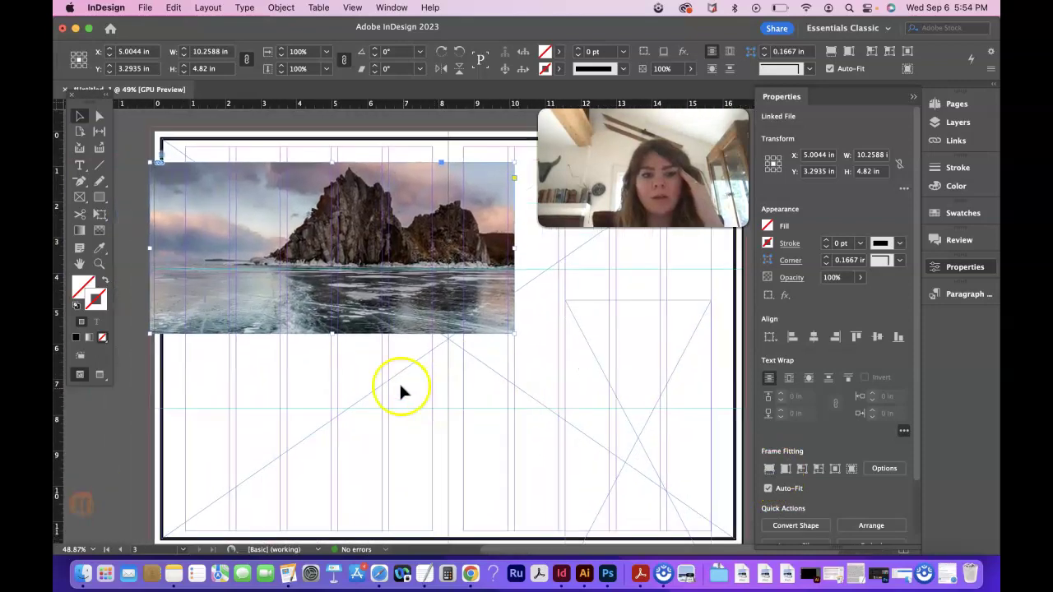
click(786, 468)
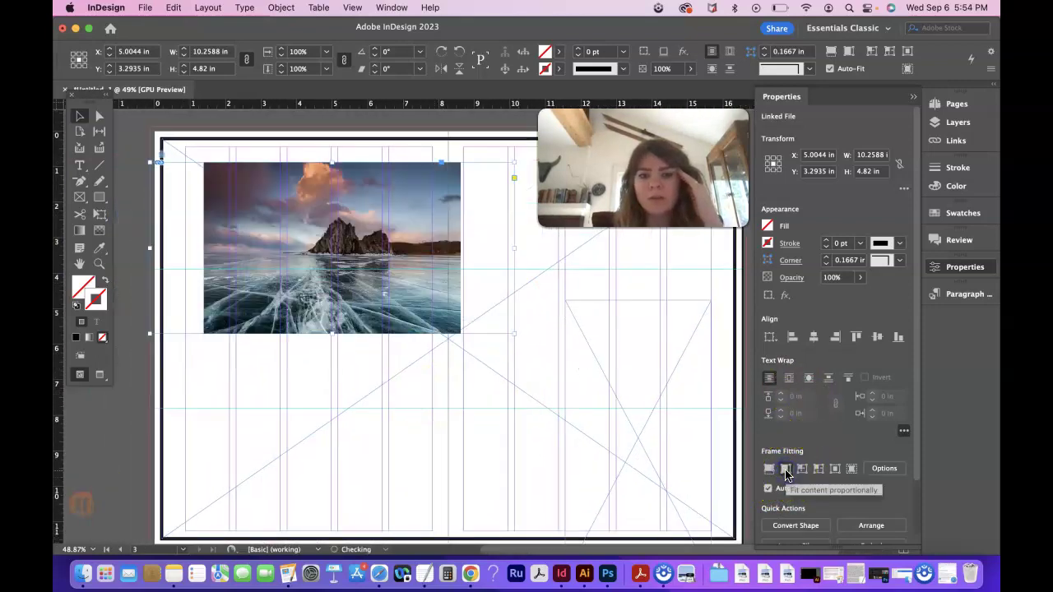
click(769, 468)
click(769, 469)
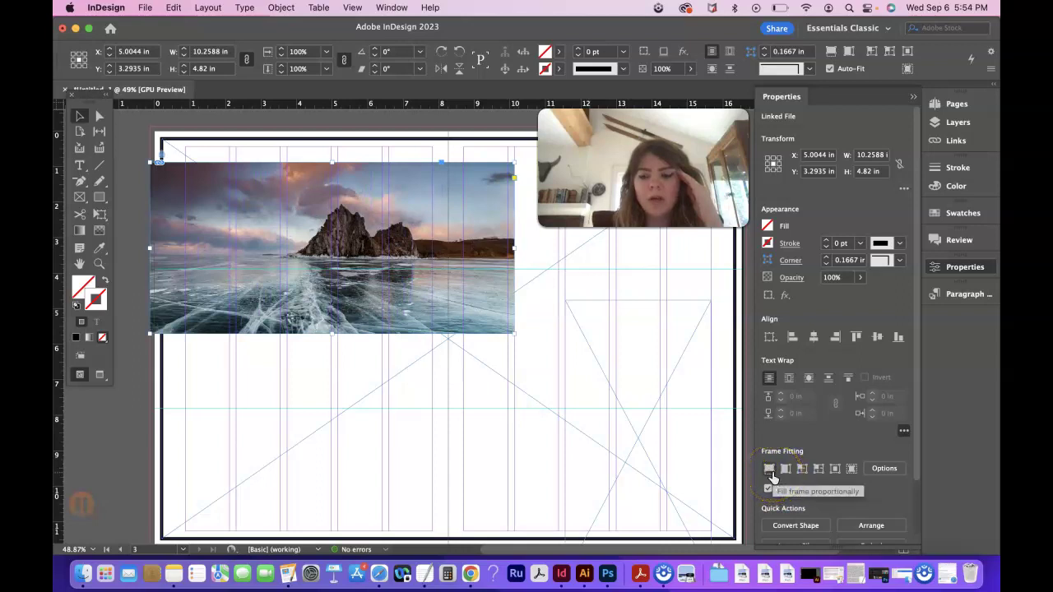
click(798, 469)
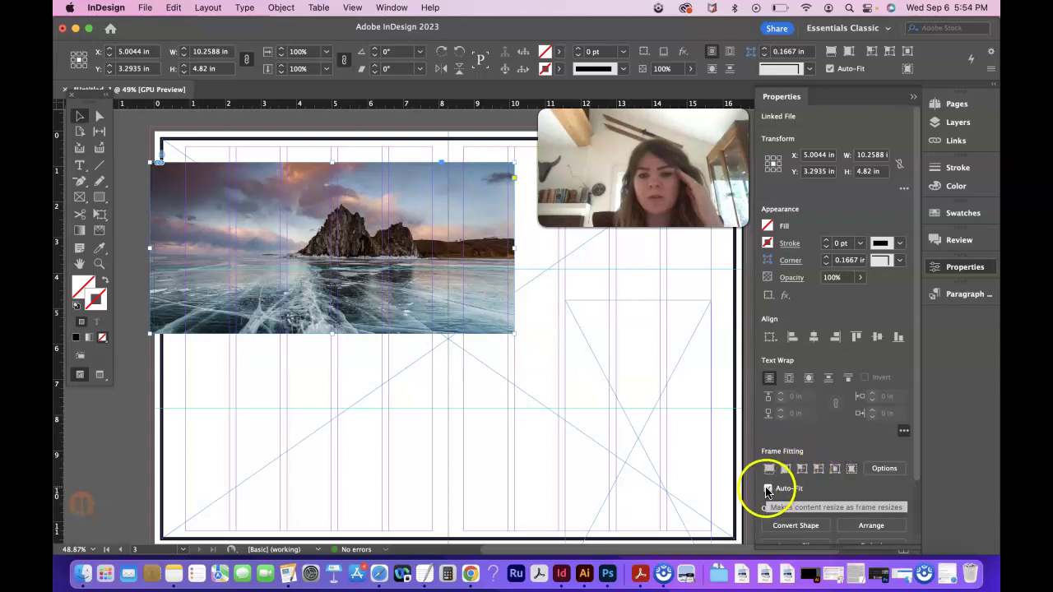
Turn off Auto-Fit for the mountain image, try fitting the content to the frame, and fill the frame proportionally
click(768, 489)
click(785, 469)
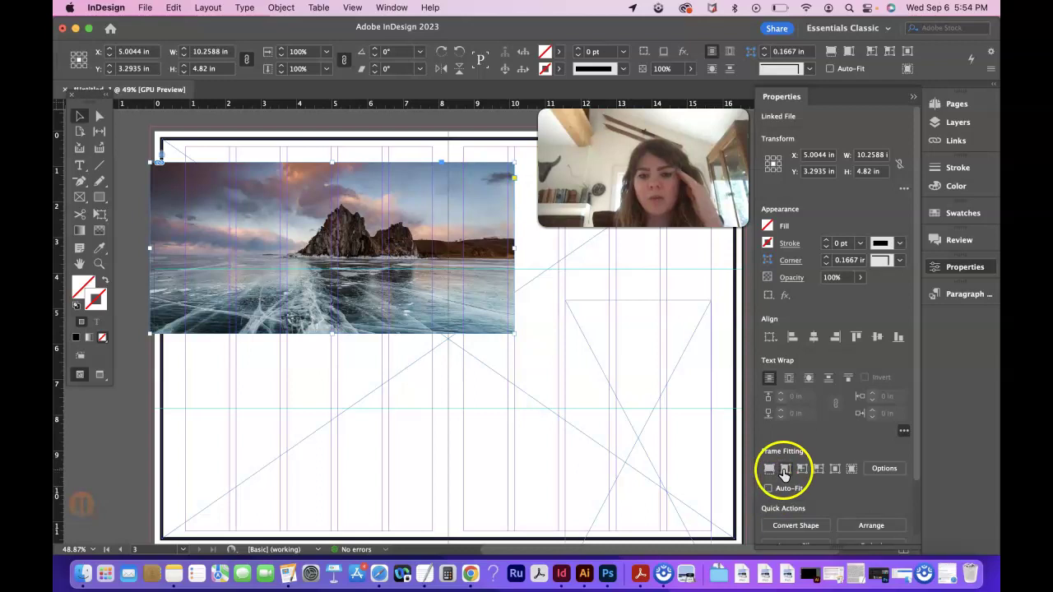
click(817, 469)
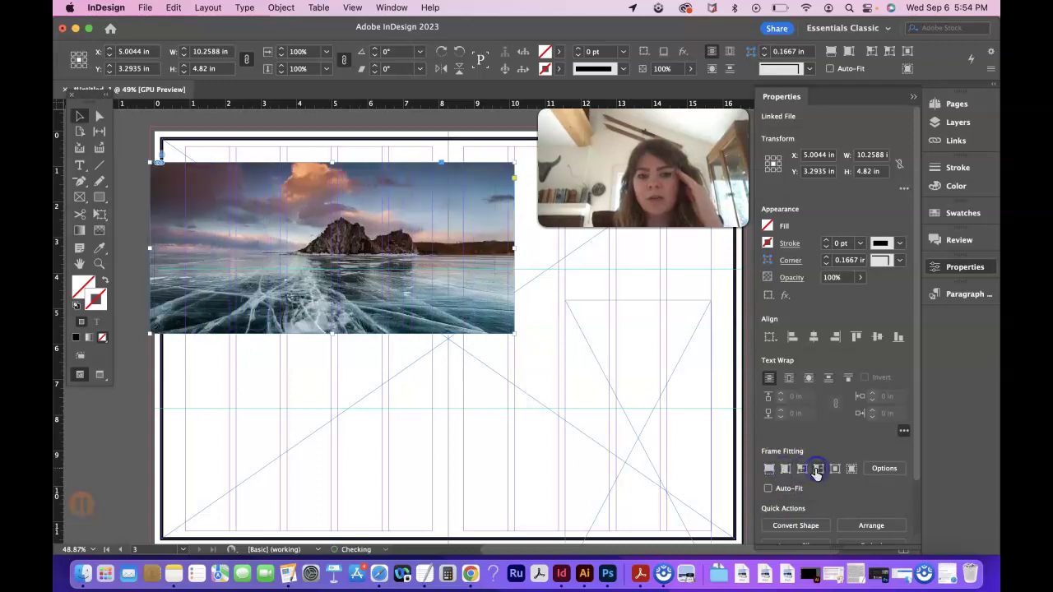
click(832, 471)
click(770, 469)
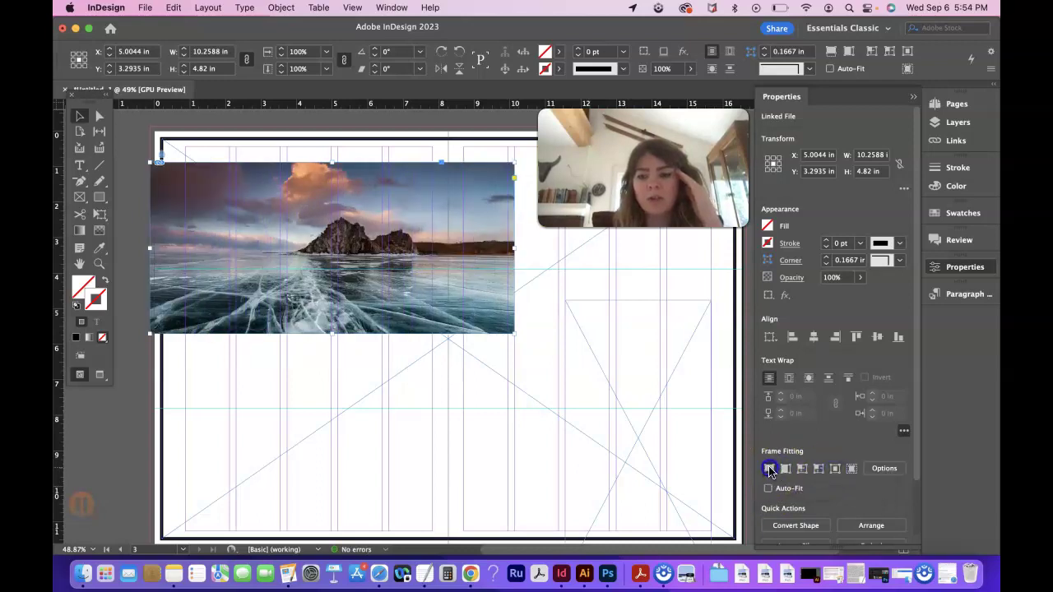
click(767, 470)
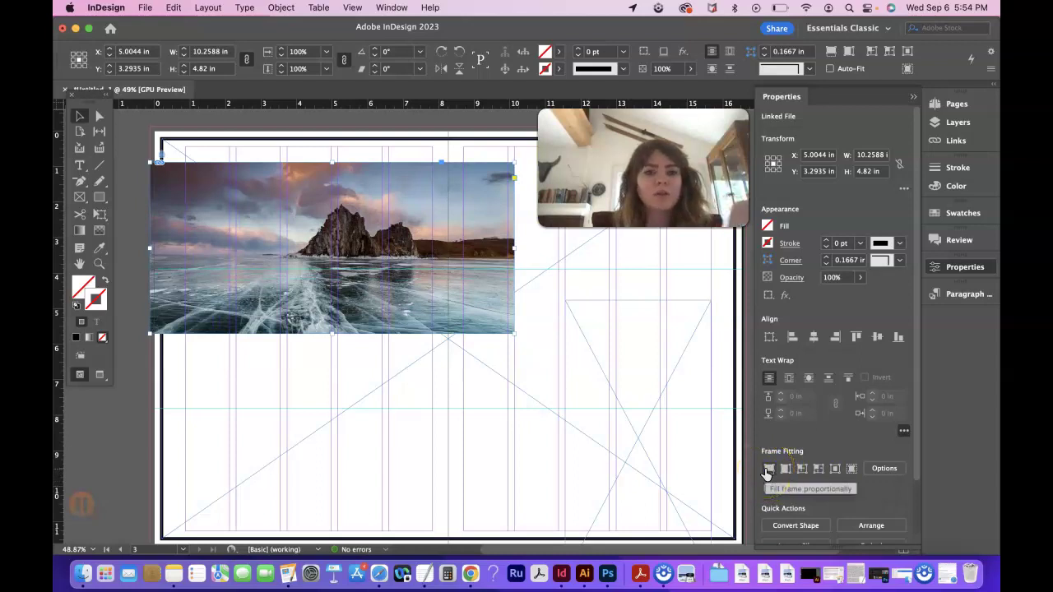
Place circleThingy.jpeg into the tall frame on the right page and fill the frame proportionally
click(679, 452)
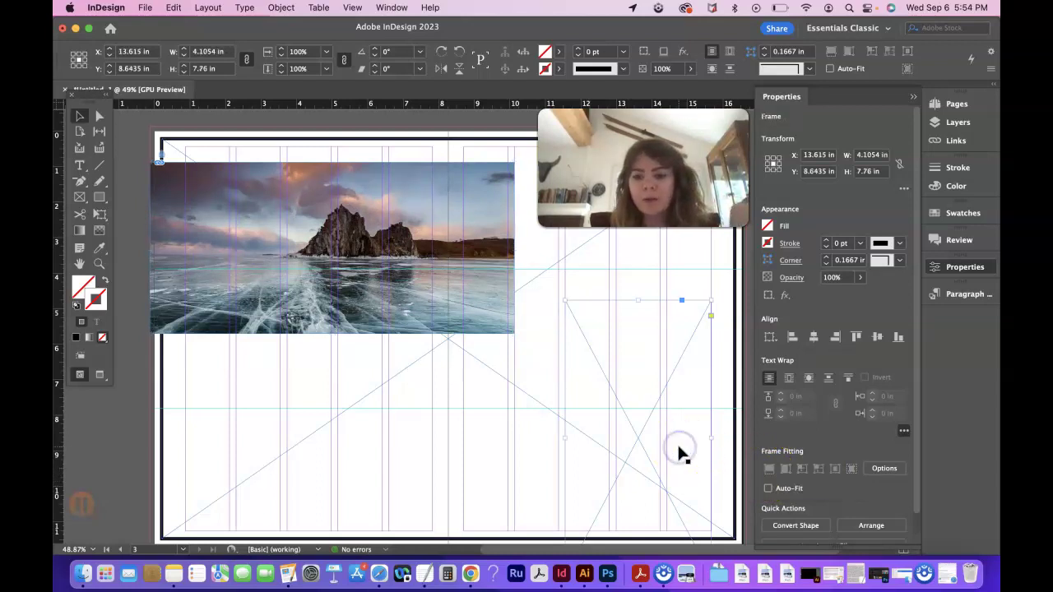
key(super+d)
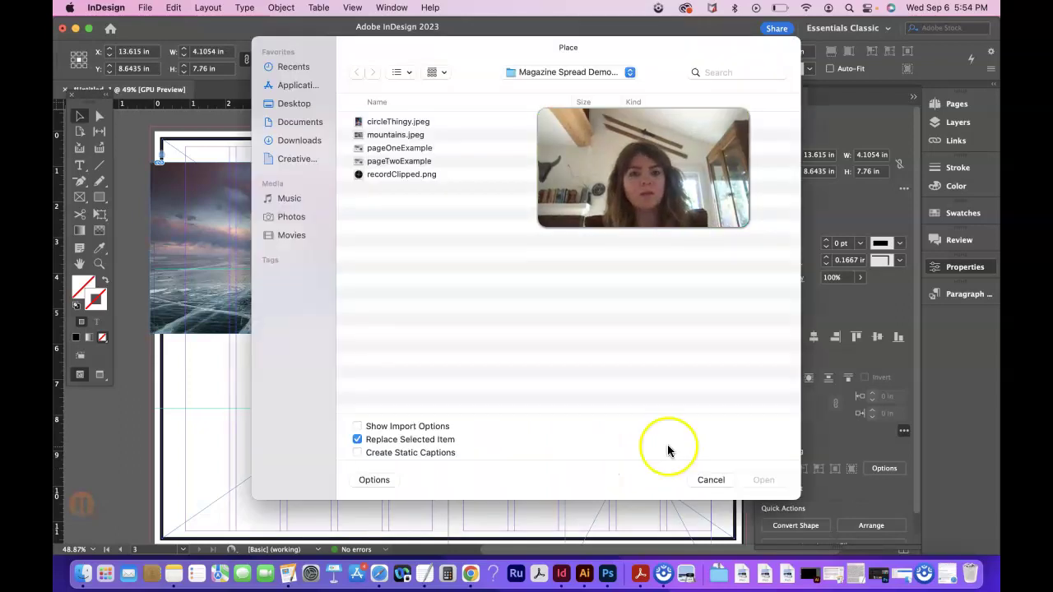
double_click(398, 121)
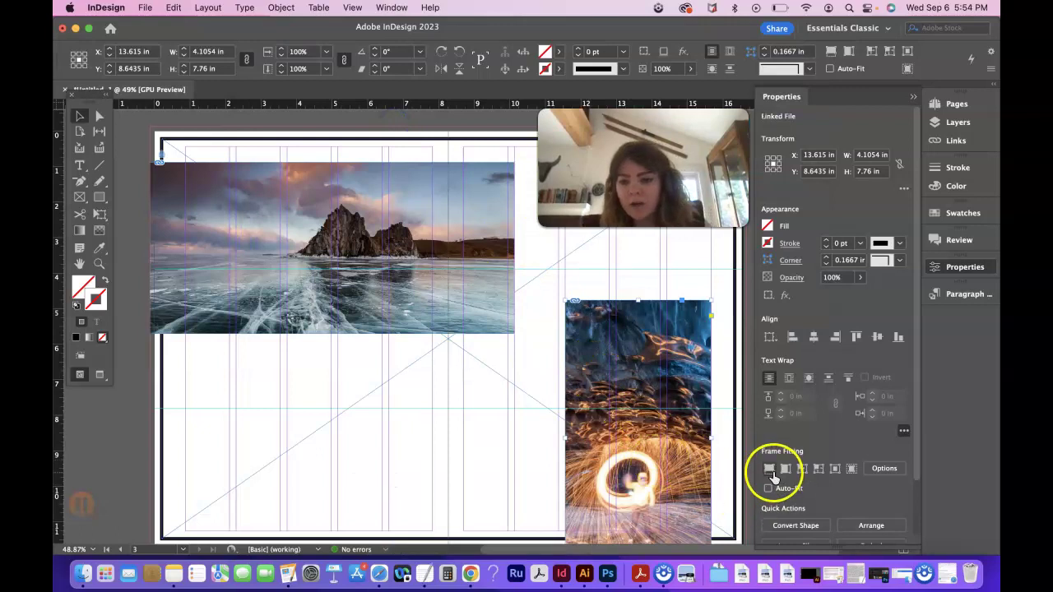
click(770, 470)
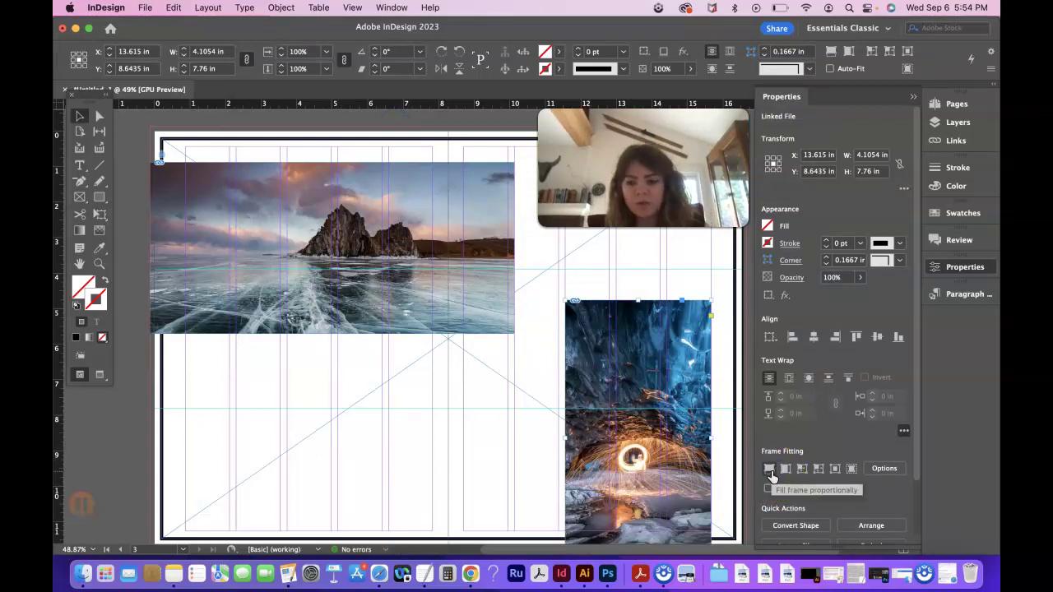
Draw a text frame about 1.58 in high below the mountain image and narrow it to about 6.96 in, aligned with the first column
scroll(650, 469, down, 2)
scroll(650, 469, up, 2)
scroll(650, 473, up, 1)
scroll(650, 473, down, 2)
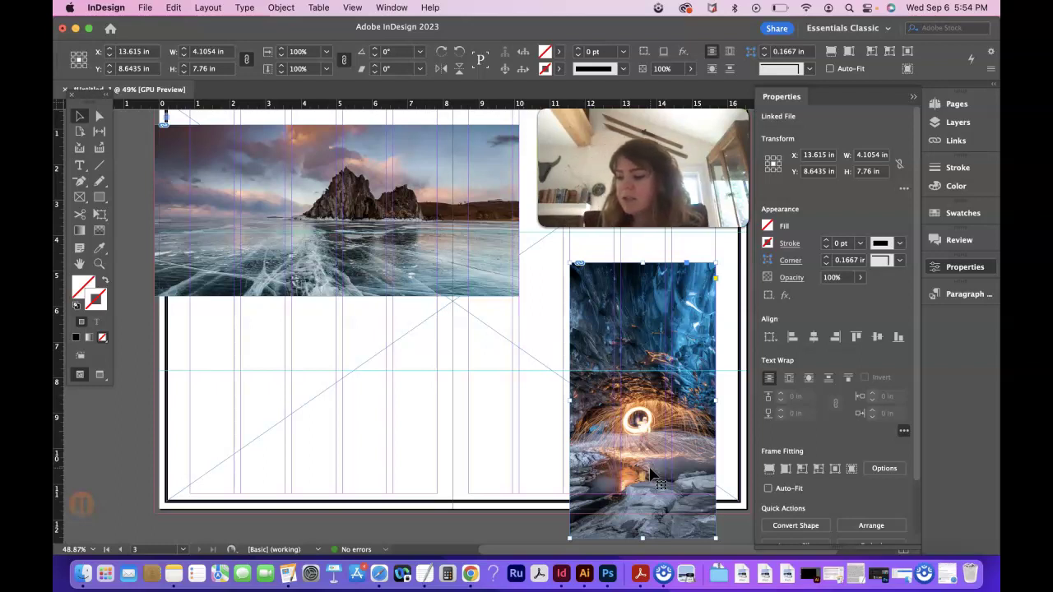
click(80, 168)
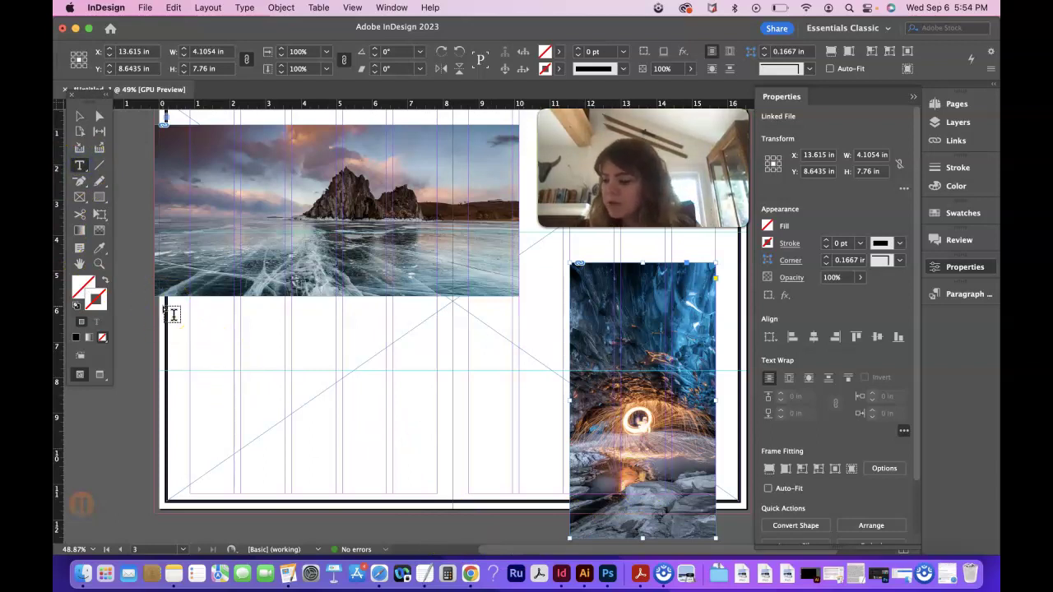
drag(183, 307, 438, 363)
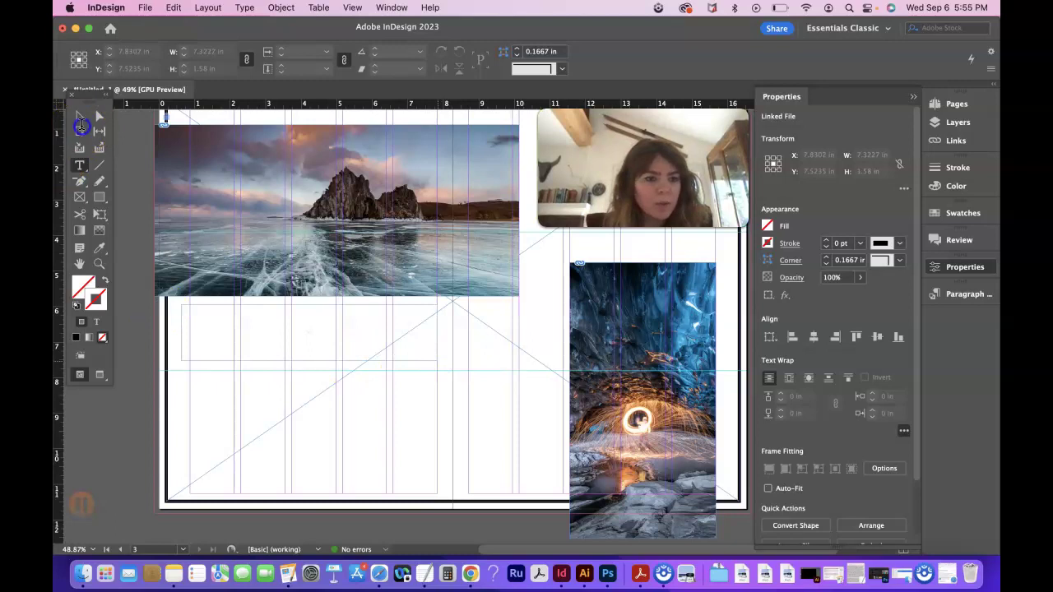
click(80, 118)
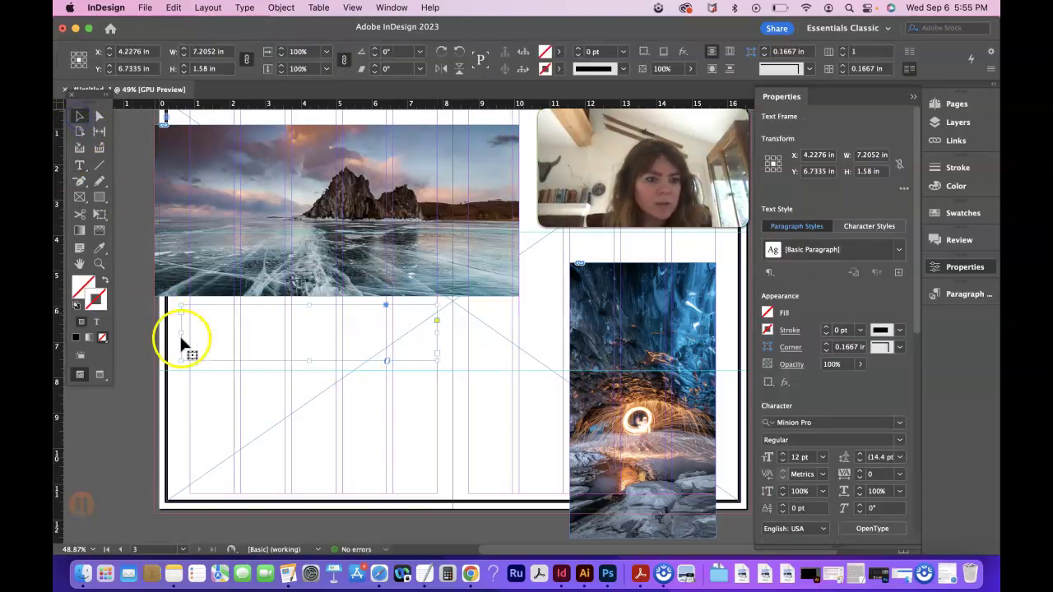
drag(181, 330, 190, 332)
click(432, 339)
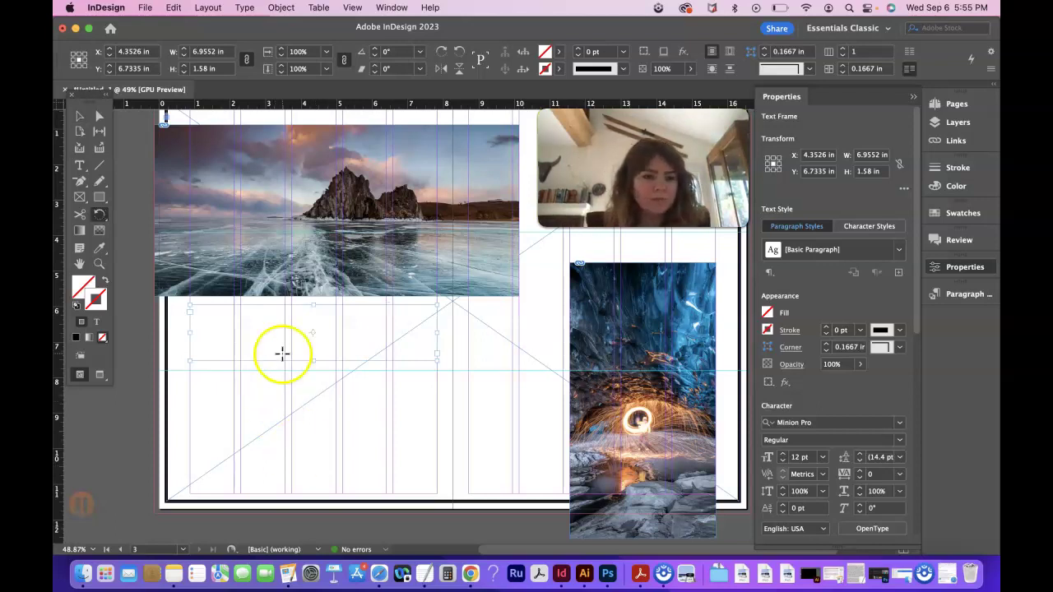
Enter the headline "Over the Precipice" in the new text frame and enlarge it to 88 pt
click(80, 165)
click(220, 340)
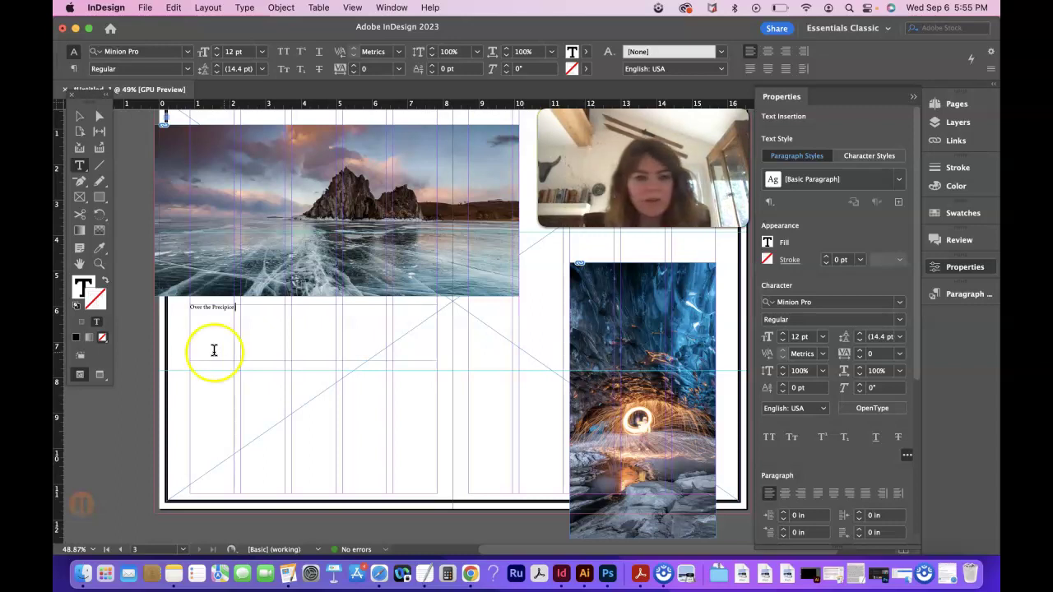
click(212, 307)
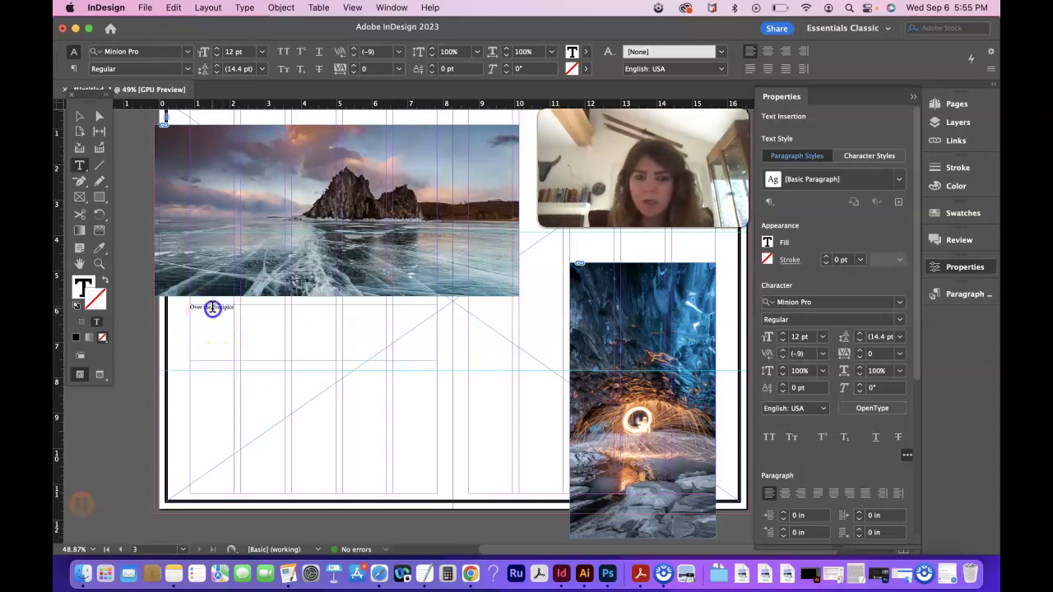
triple_click(212, 307)
key(super+shift+period)
key(super+shift+period)
key(super+shift+period)
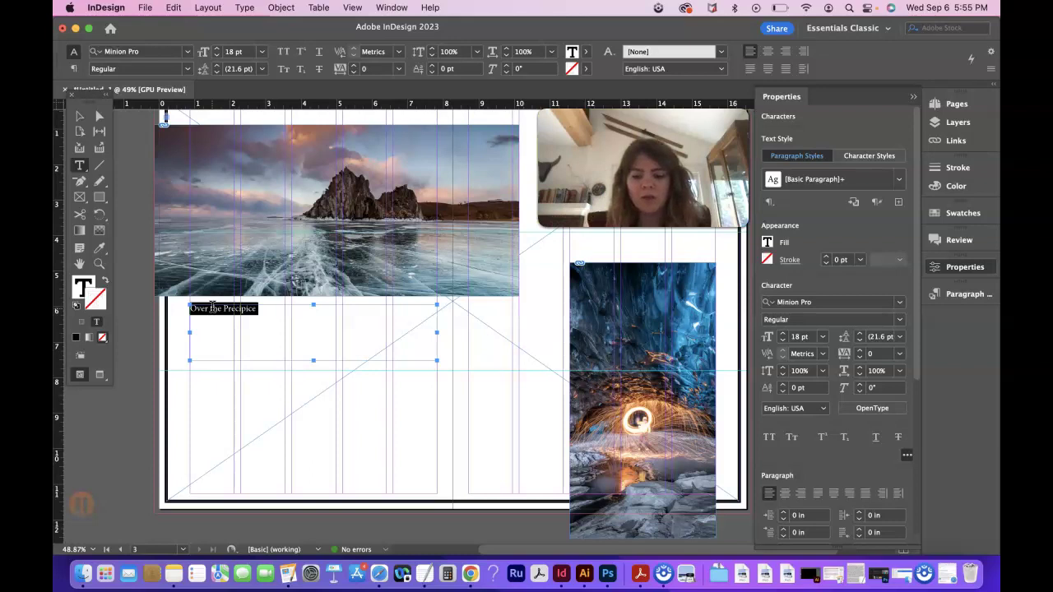
key(super+shift+period)
key(super+shift+period)
key(super+shift+period)
key(super+shift+period)
key(super+shift+period)
key(super+shift+period)
key(super+shift+period)
key(super+shift+period)
key(super+shift+period)
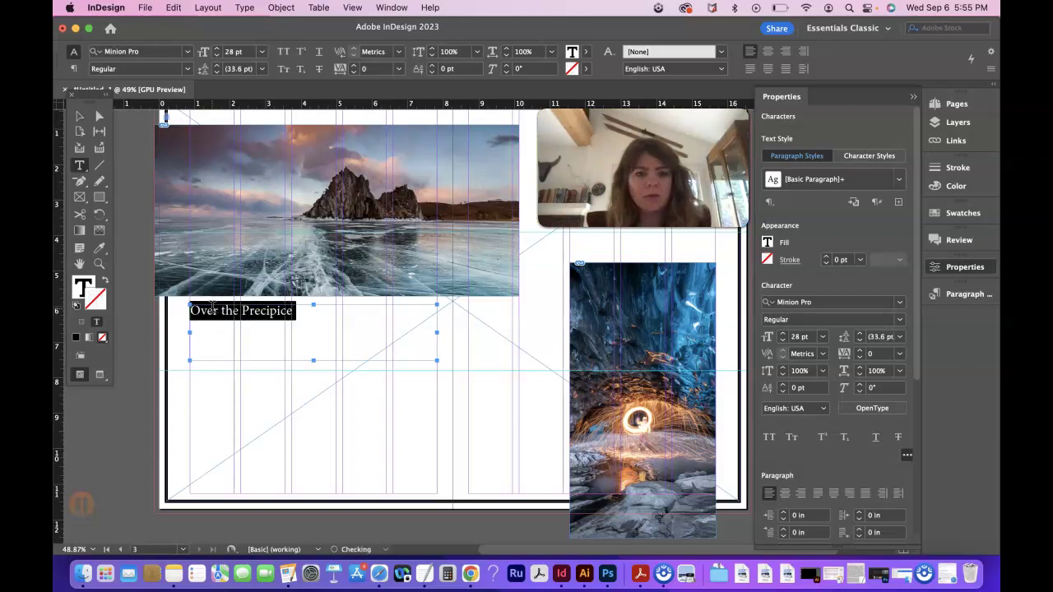
key(super+shift+period)
key(super+shift+period)
key(super+shift+period)
key(super+shift+period)
key(super+shift+period)
key(super+shift+period)
key(super+shift+period)
key(super+shift+period)
key(super+shift+period)
key(super+shift+period)
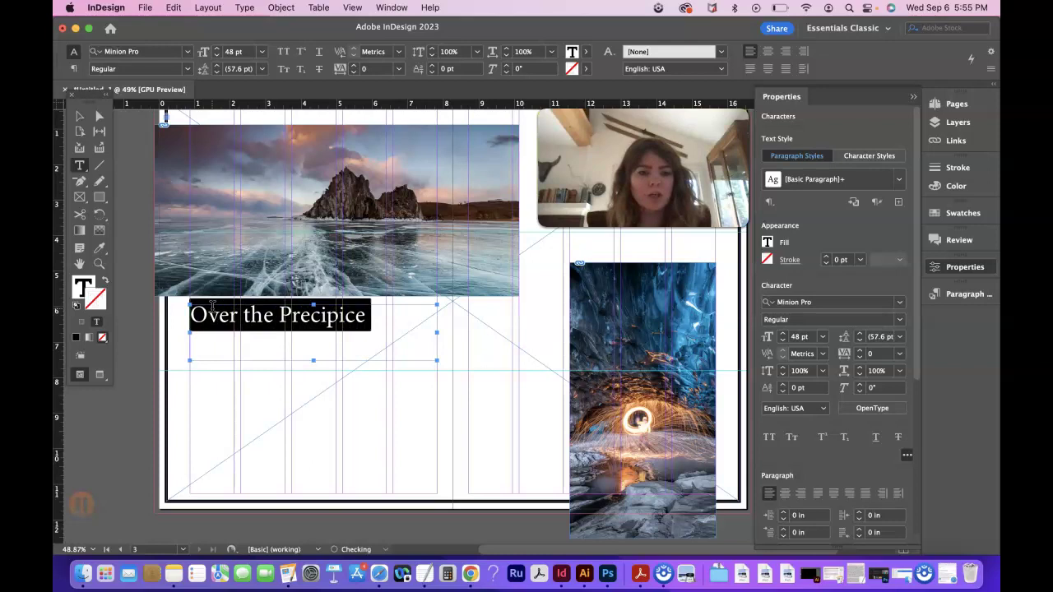
key(super+shift+period)
key(super+shift+period)
key(super+shift+period)
key(super+shift+period)
key(super+shift+period)
key(super+shift+period)
key(super+shift+period)
key(super+shift+period)
key(super+shift+period)
key(super+shift+period)
key(super+shift+period)
key(super+shift+period)
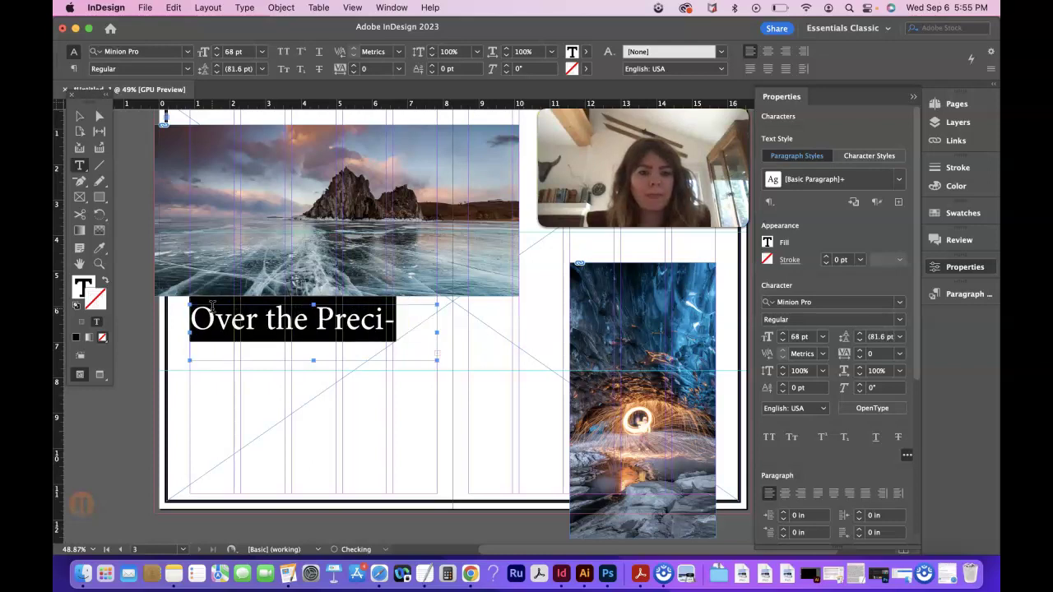
key(super+shift+period)
key(super+shift+period)
key(super+shift+period)
key(super+shift+period)
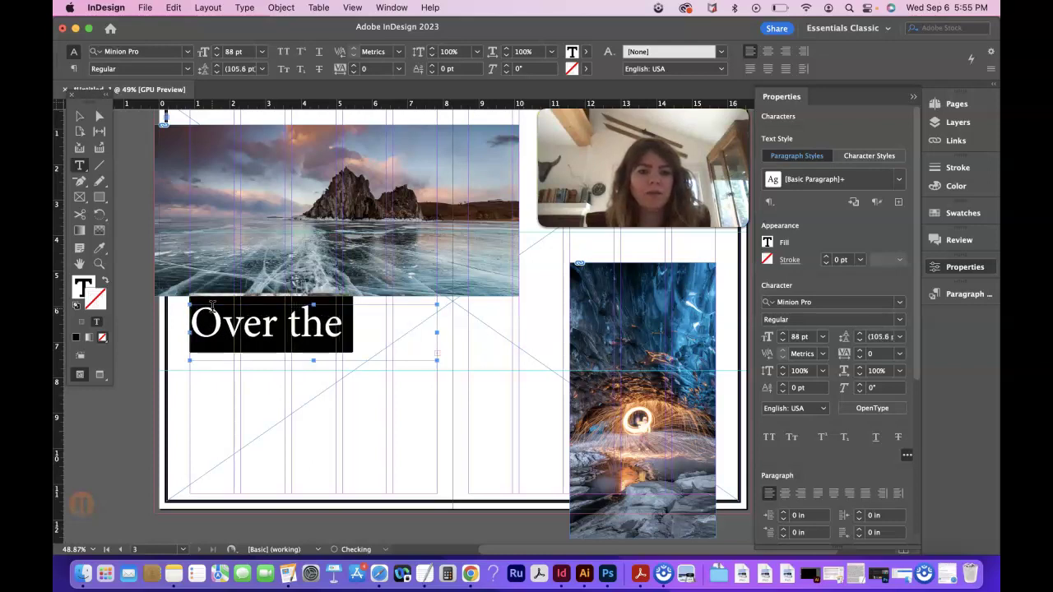
Extend the headline frame to about 2.7 in high and move it up to overlap the mountain image's lower edge
click(76, 117)
drag(314, 359, 305, 280)
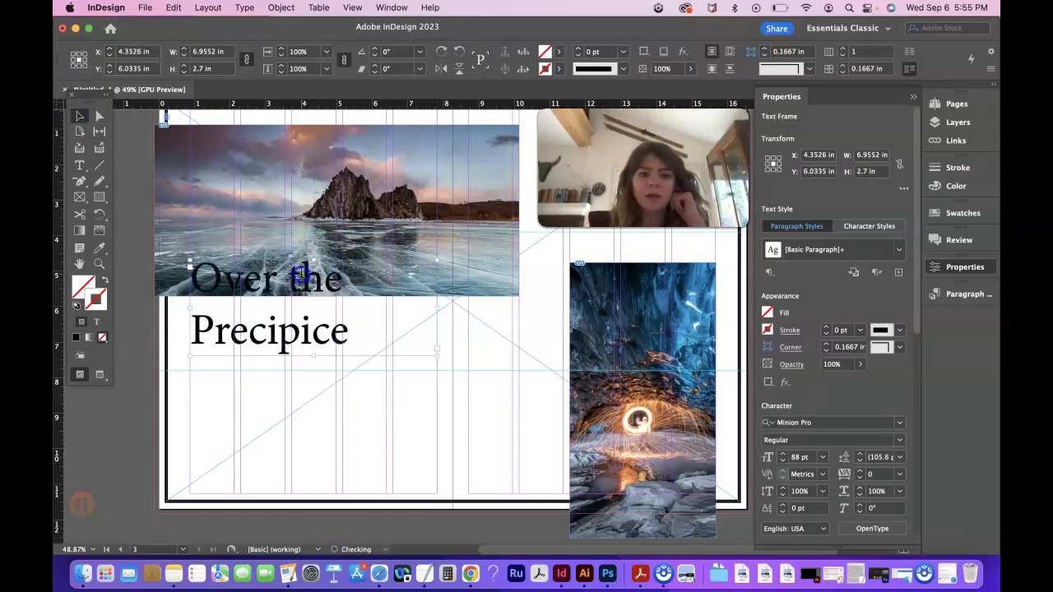
Set the fill of the headline's first line, "Over the", to [Paper]
triple_click(304, 279)
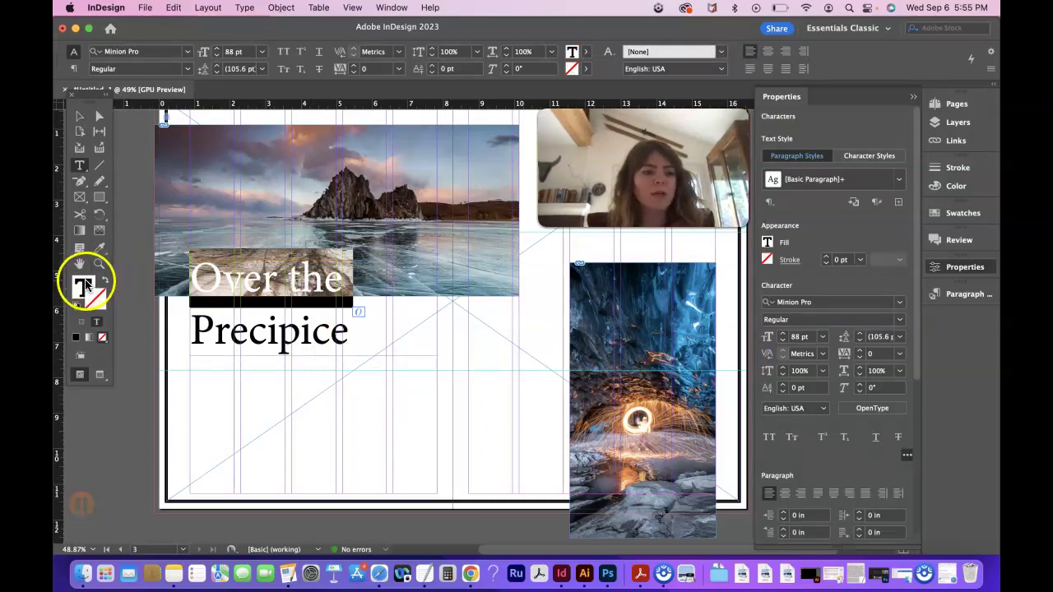
click(767, 241)
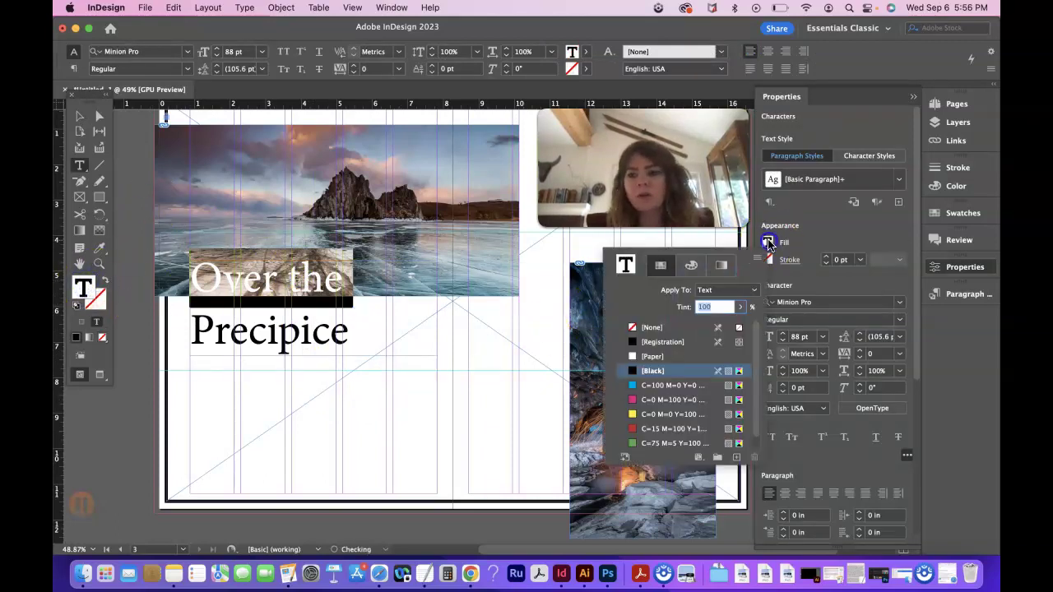
click(634, 357)
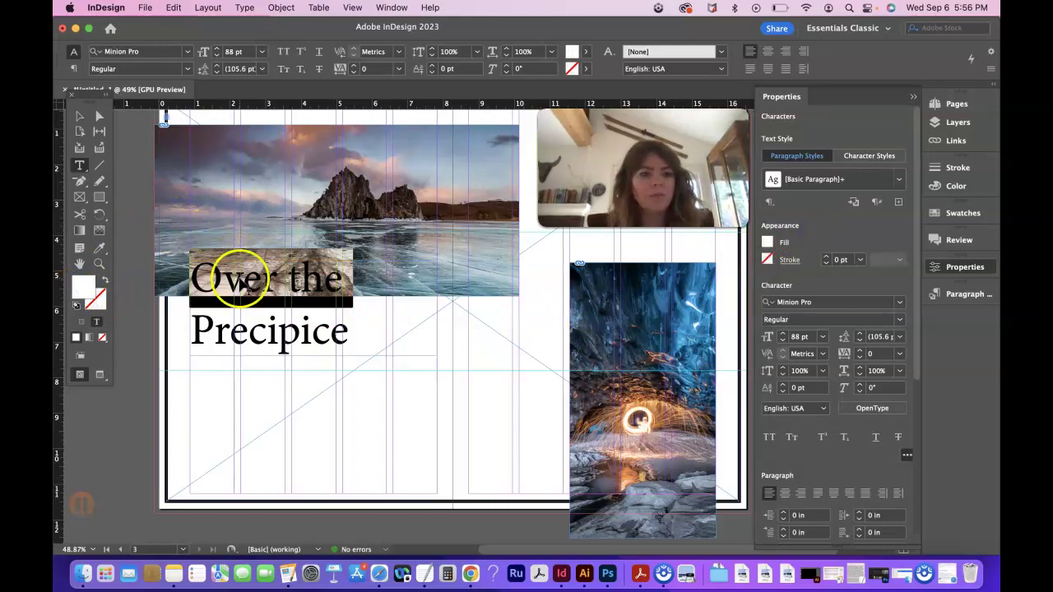
click(80, 116)
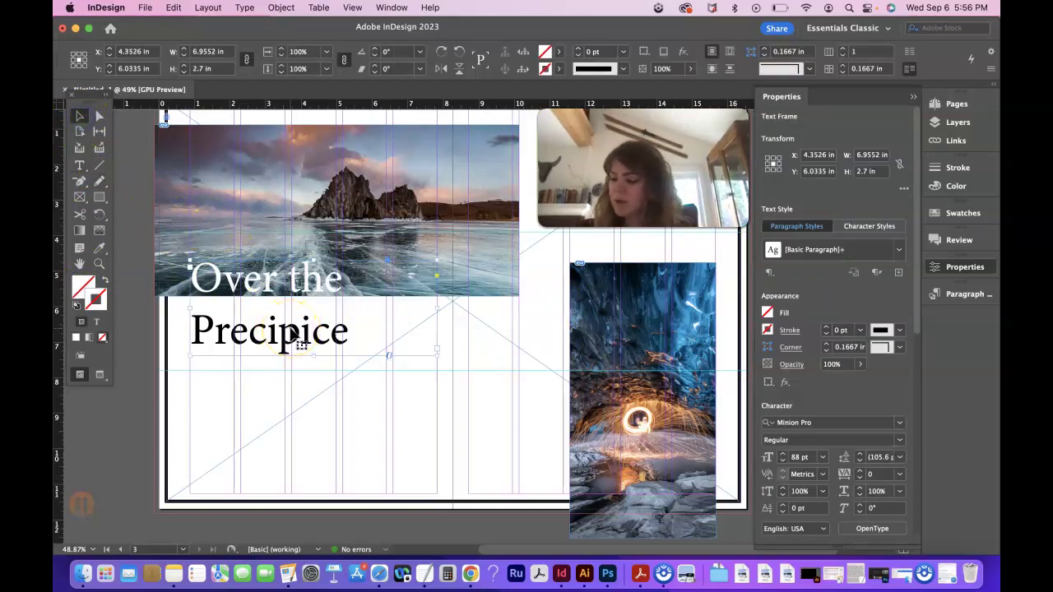
Apply All Caps to both lines of the headline
double_click(336, 332)
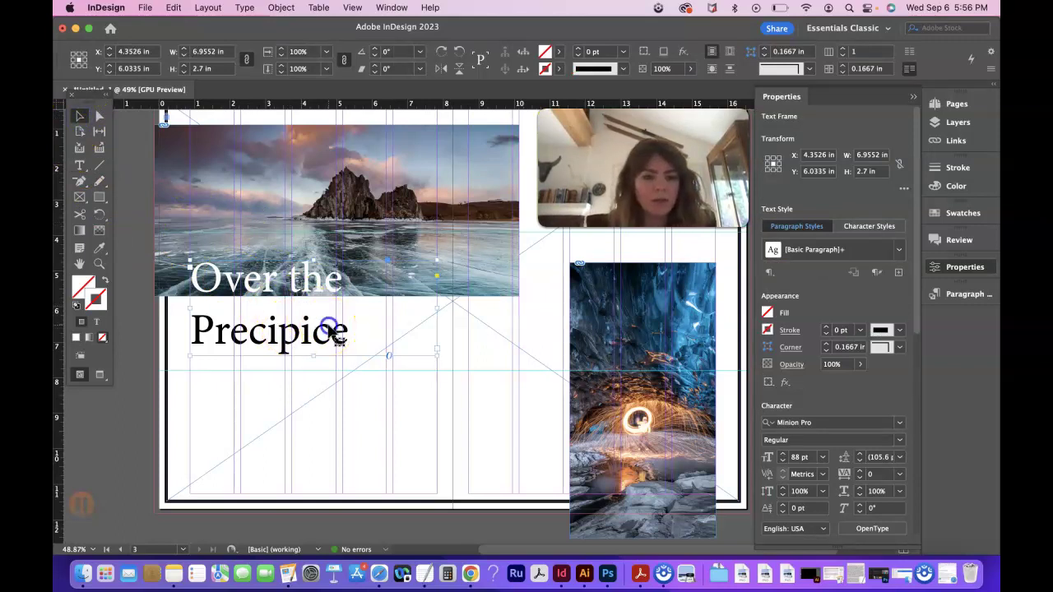
drag(359, 333, 191, 272)
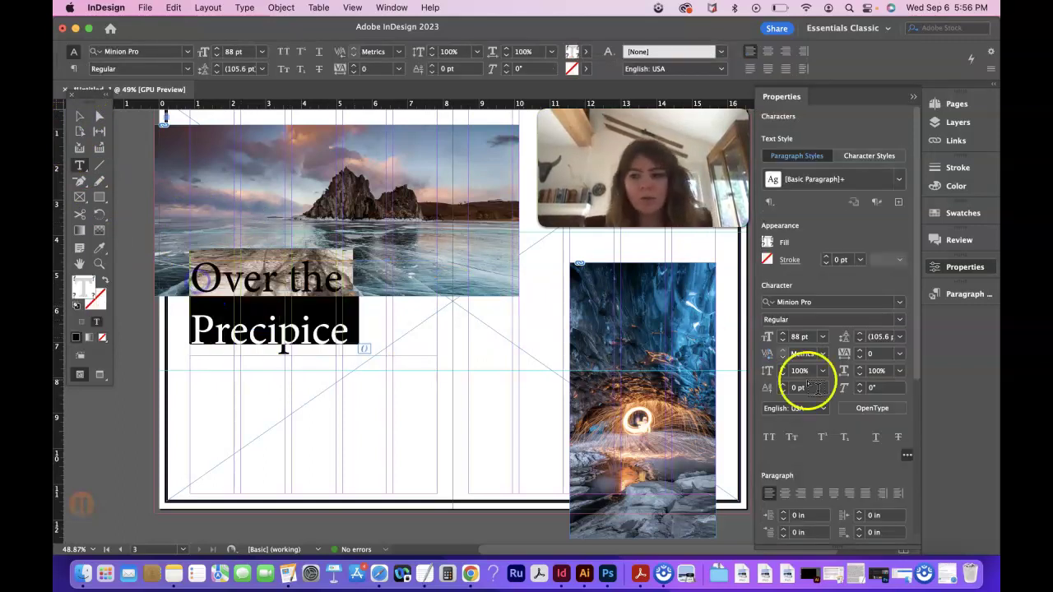
scroll(799, 439, down, 5)
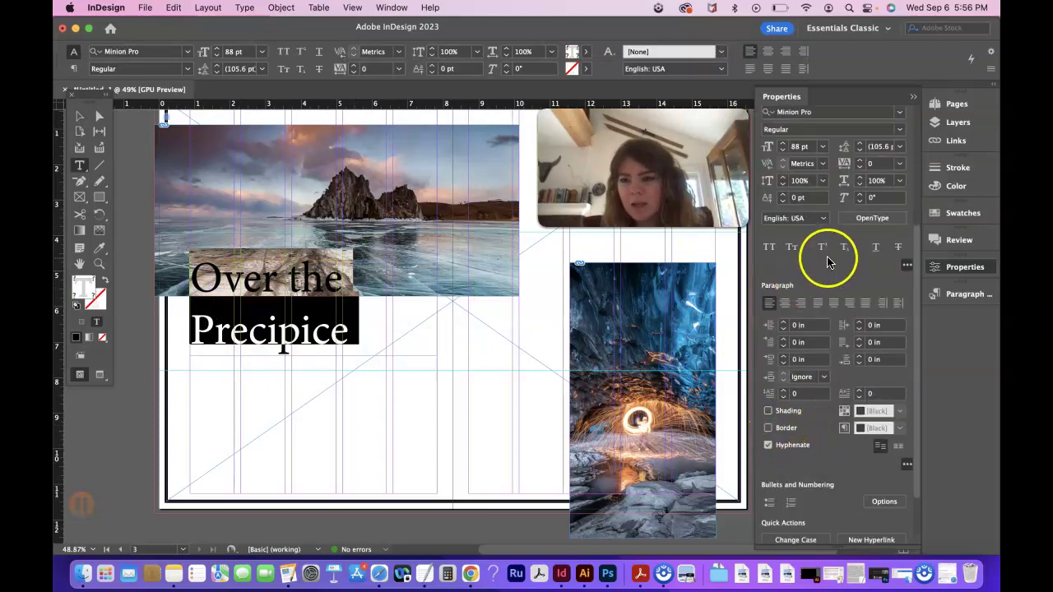
scroll(771, 254, up, 4)
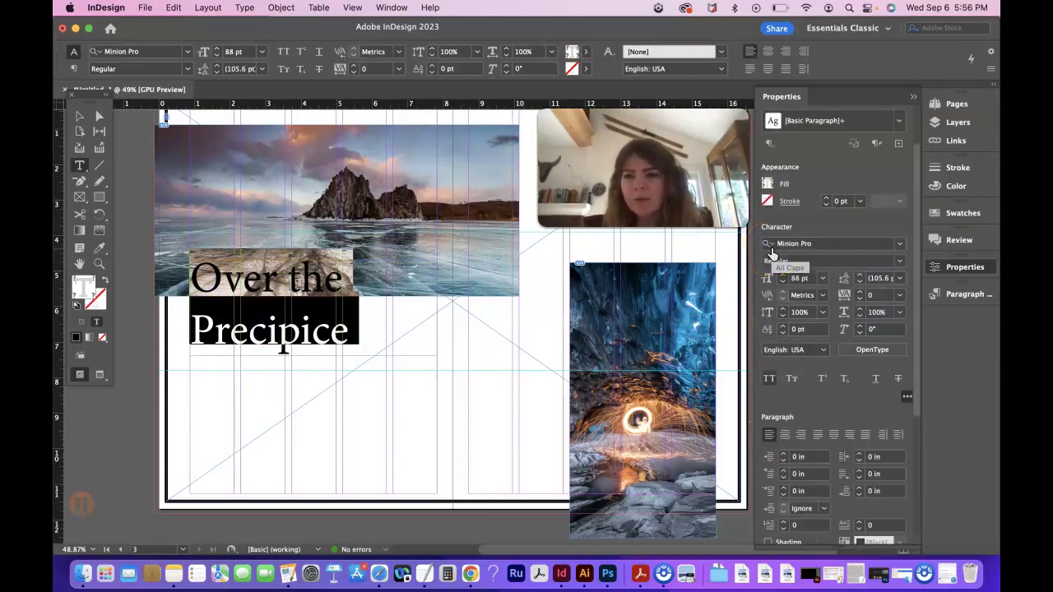
click(769, 380)
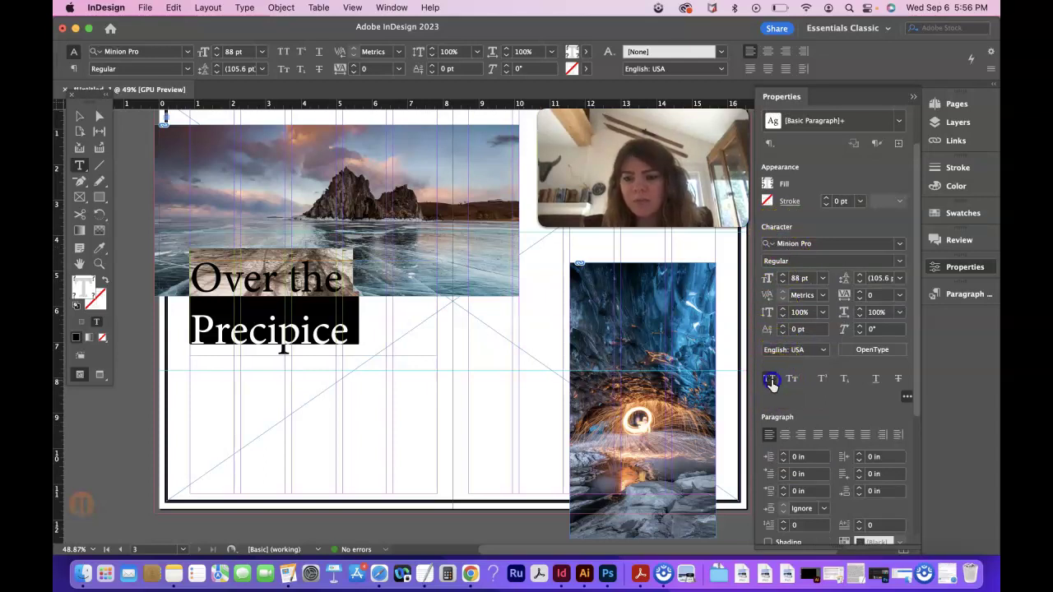
Nudge the headline frame up in small increments to a Y position of about 5.85 in
click(80, 116)
key(Up)
key(Up)
key(Up)
key(Up)
key(Up)
key(Up)
key(Up)
key(Up)
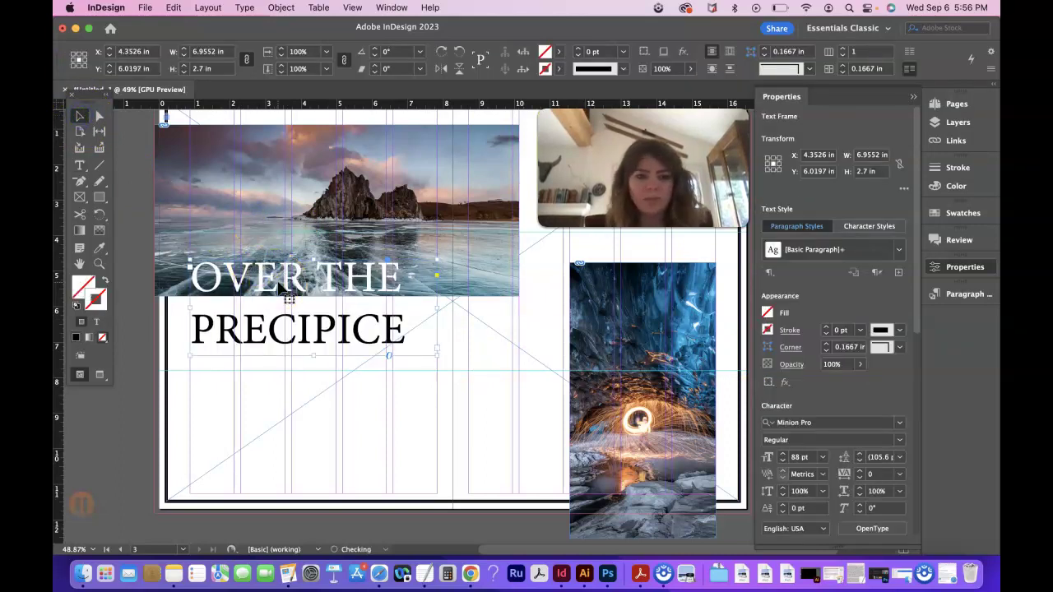
key(Up)
key(Up)
key(Up)
key(Up)
key(Up)
Tighten the leading of the whole headline to 89 pt
double_click(271, 326)
key(super+a)
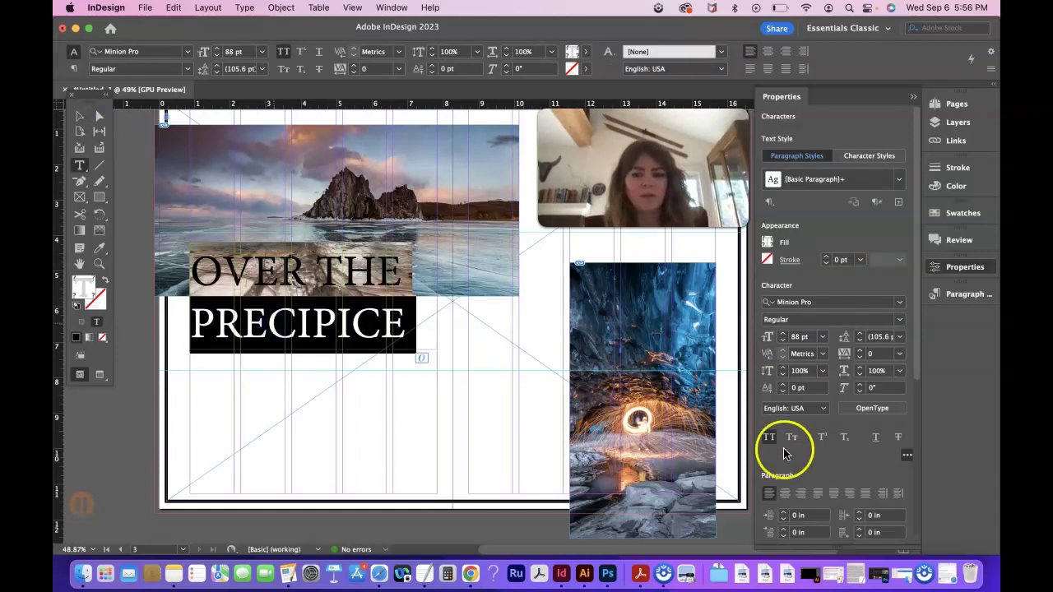
click(860, 341)
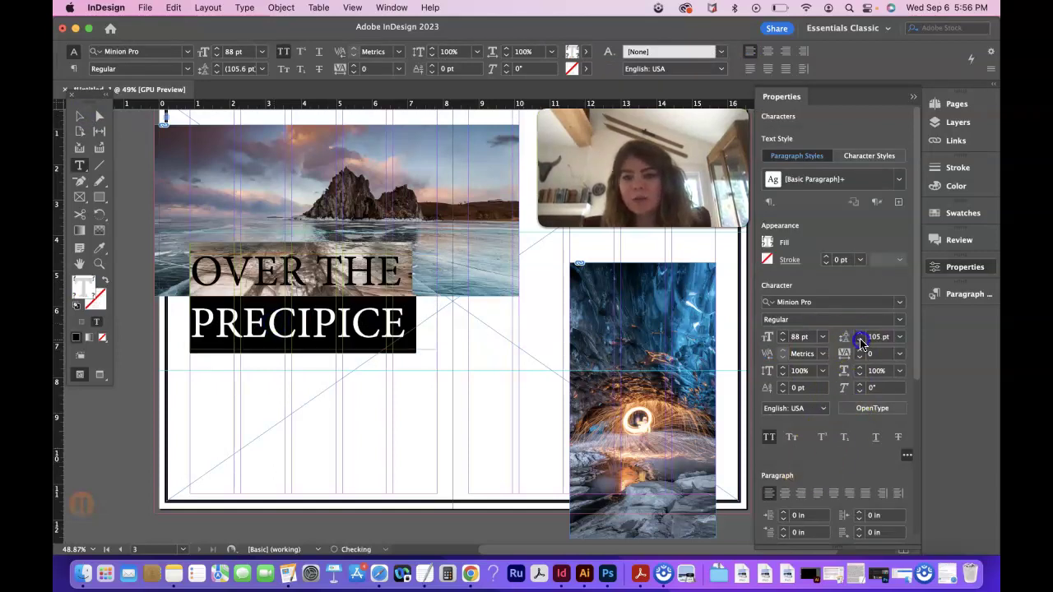
click(860, 342)
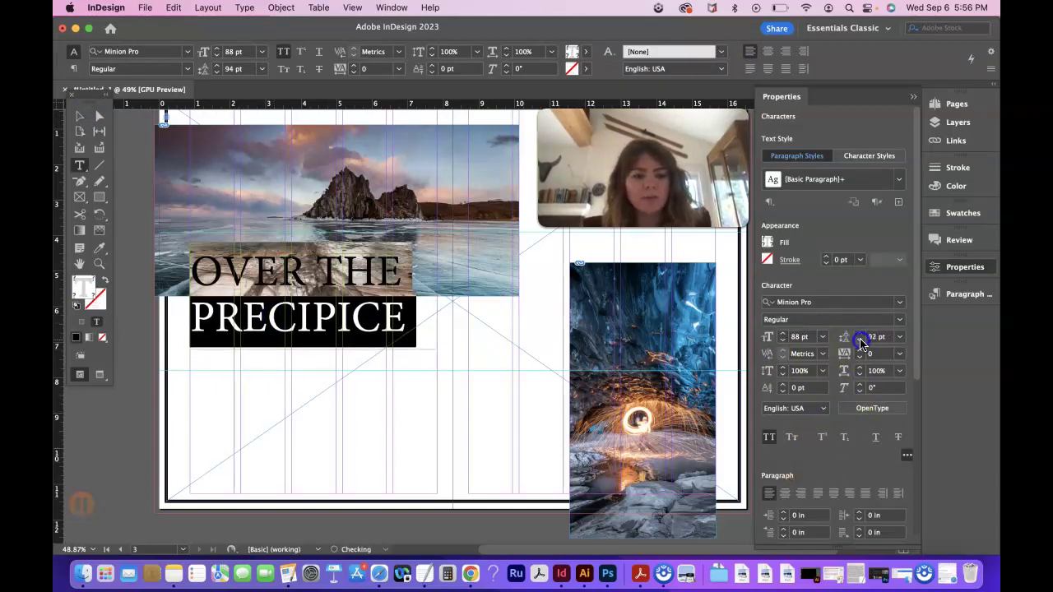
click(79, 115)
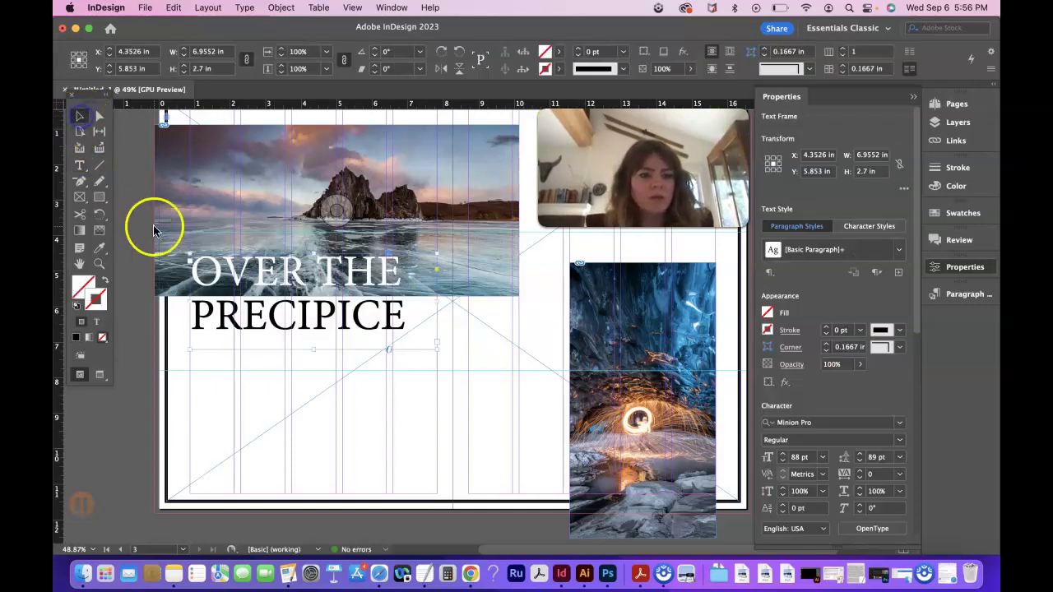
Nudge the headline frame down and left to about X 4.32 in, Y 5.92 in, and deselect it
key(Down)
key(Down)
key(Down)
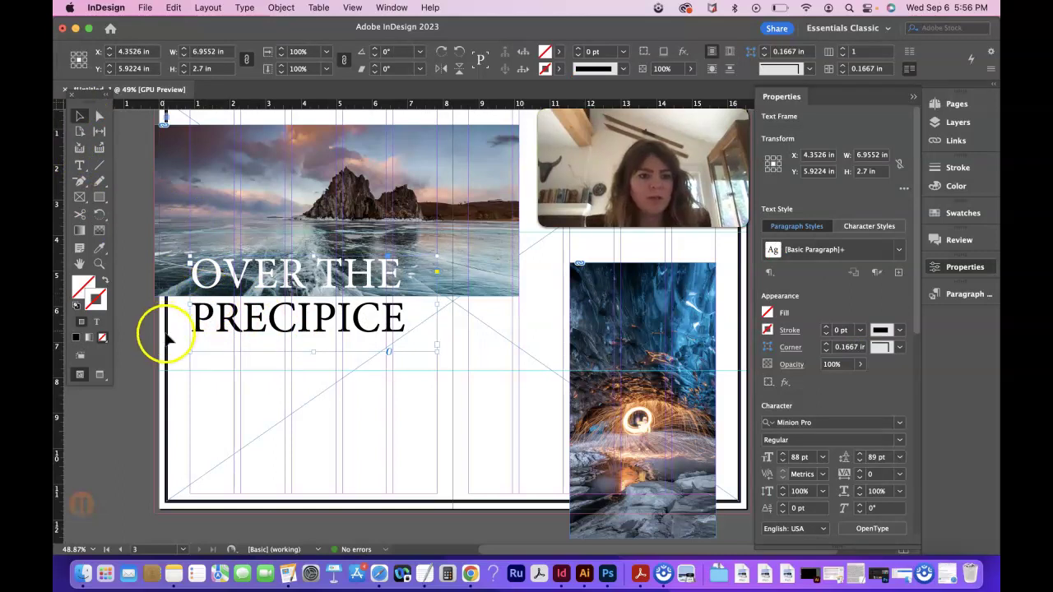
key(Left)
key(Left)
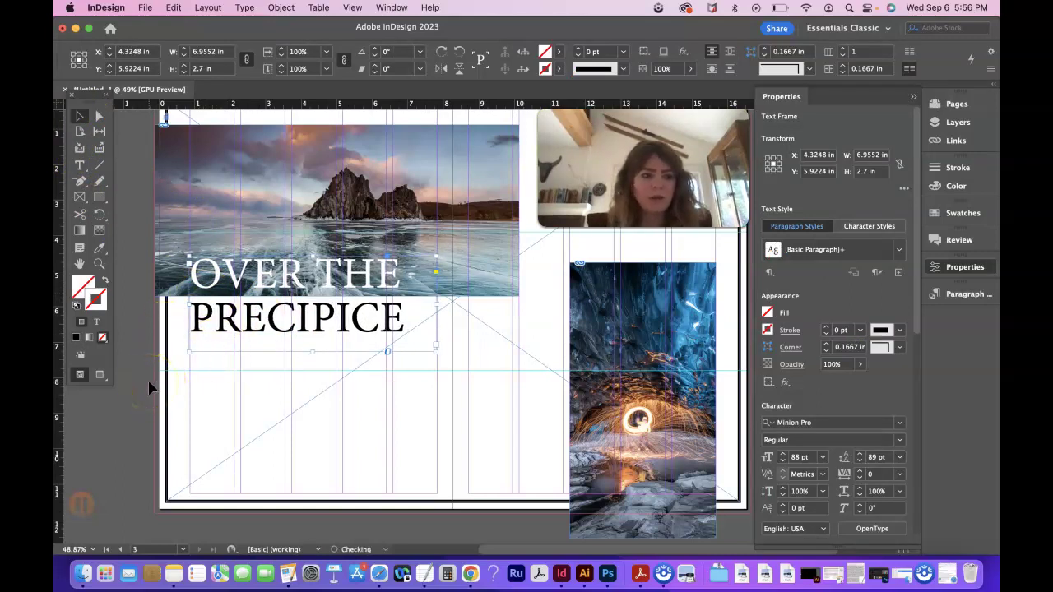
click(133, 424)
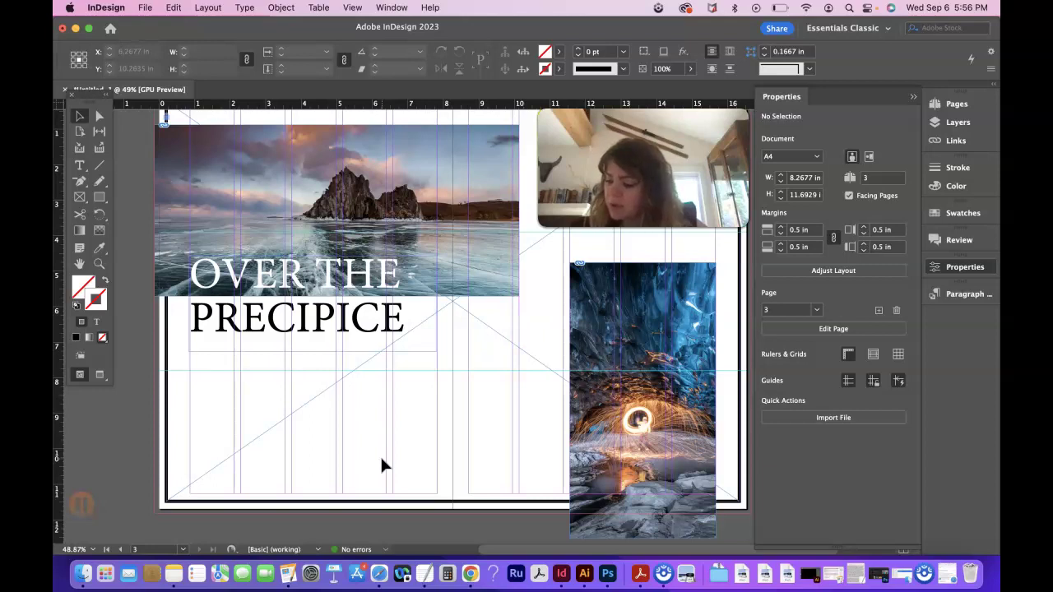
Shorten the headline frame from its lower edge to about 2.3 in high and activate the Type tool
click(291, 353)
drag(311, 354, 313, 338)
click(80, 165)
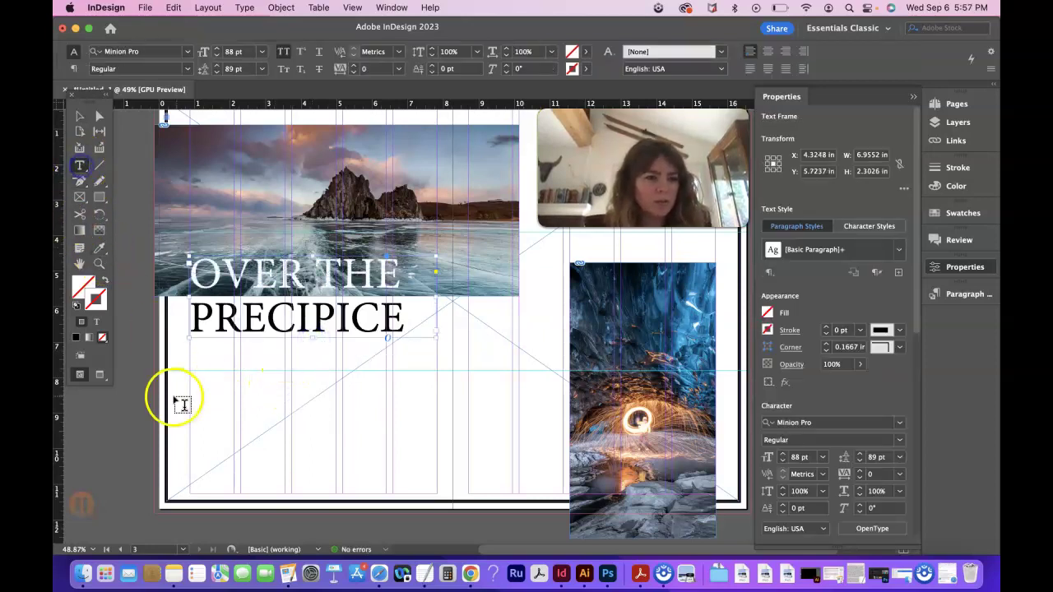
Create a text frame about 6.93 by 3.55 in below the headline and thread it to a frame about 2.67 by 3.55 in on the facing page
drag(197, 365, 436, 481)
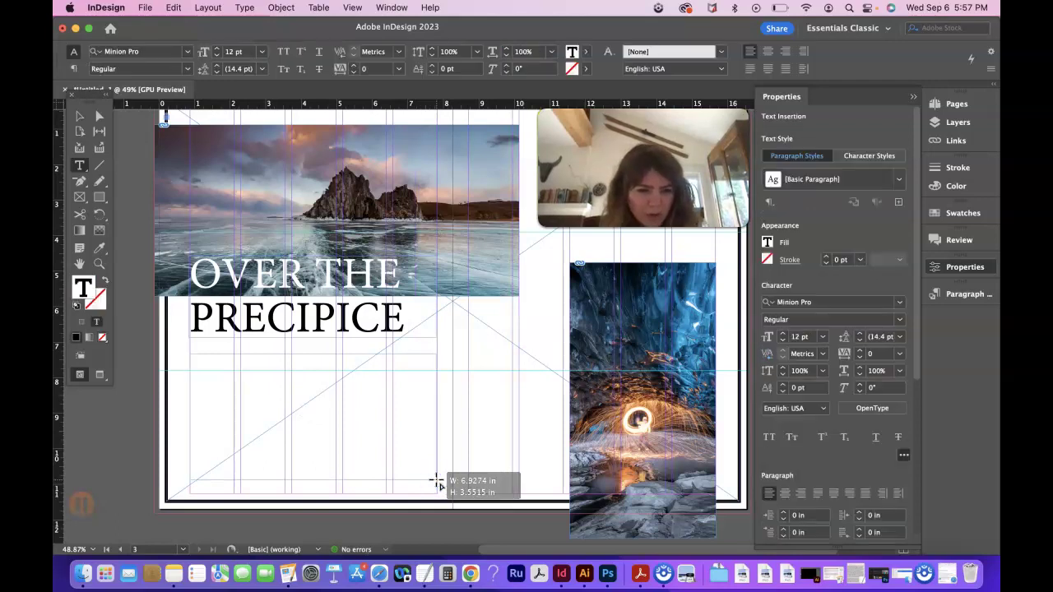
click(80, 116)
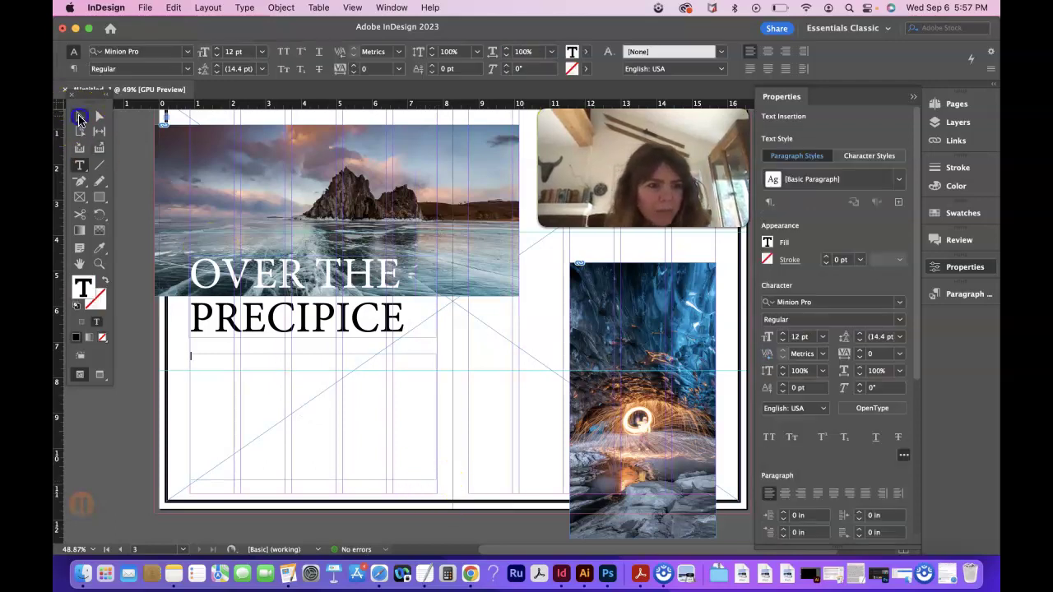
click(436, 474)
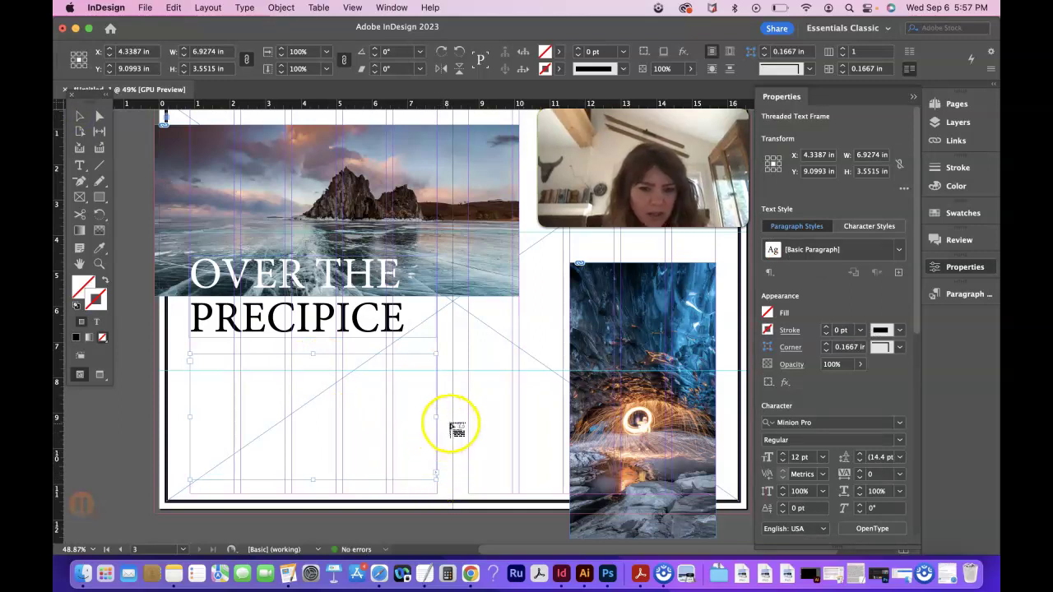
scroll(505, 383, up, 3)
scroll(506, 384, right, 2)
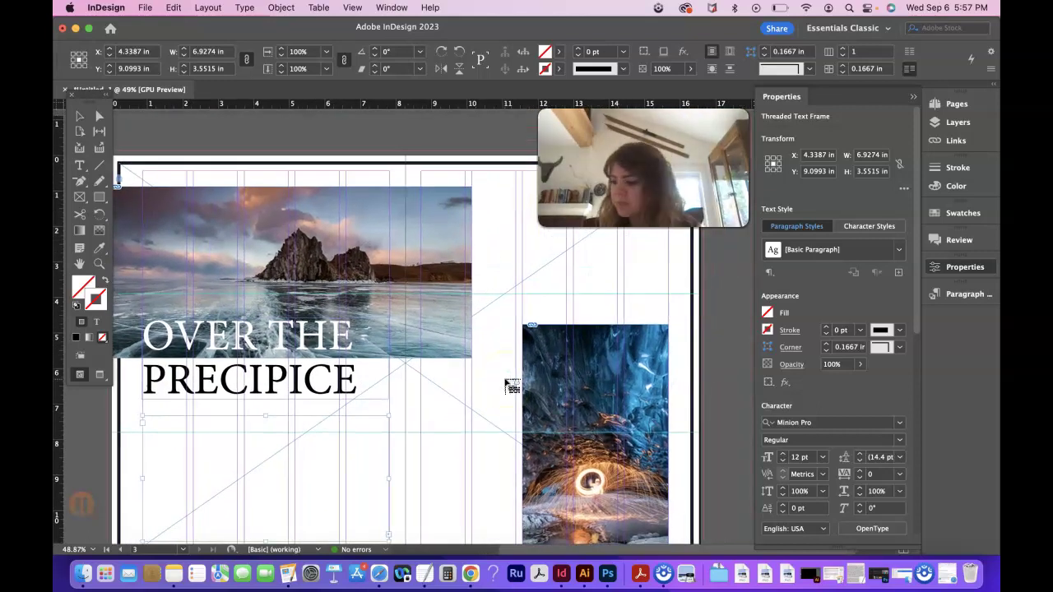
scroll(507, 382, down, 2)
scroll(507, 382, left, 1)
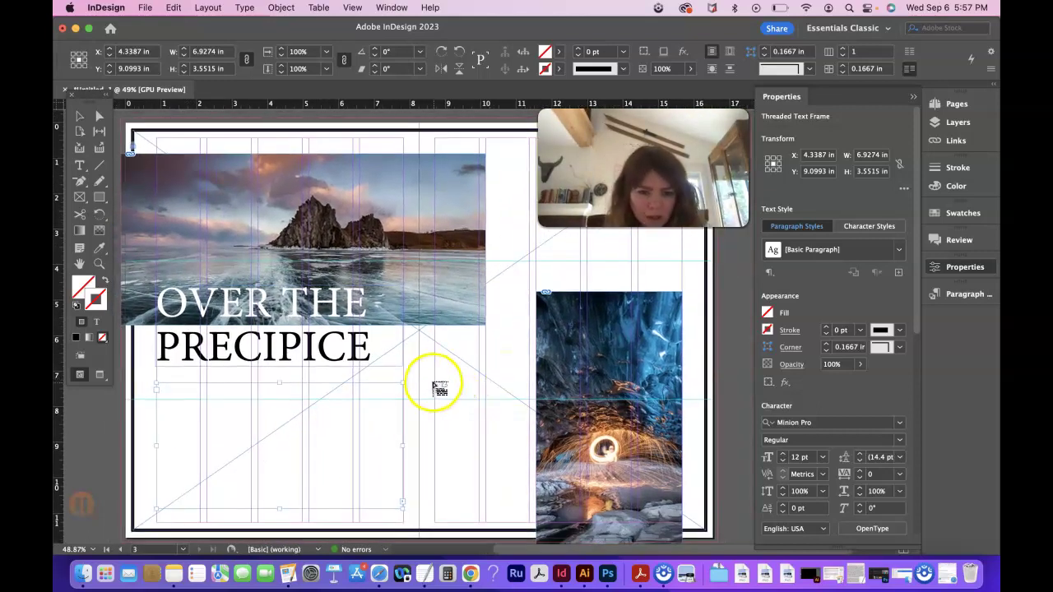
drag(437, 385, 529, 509)
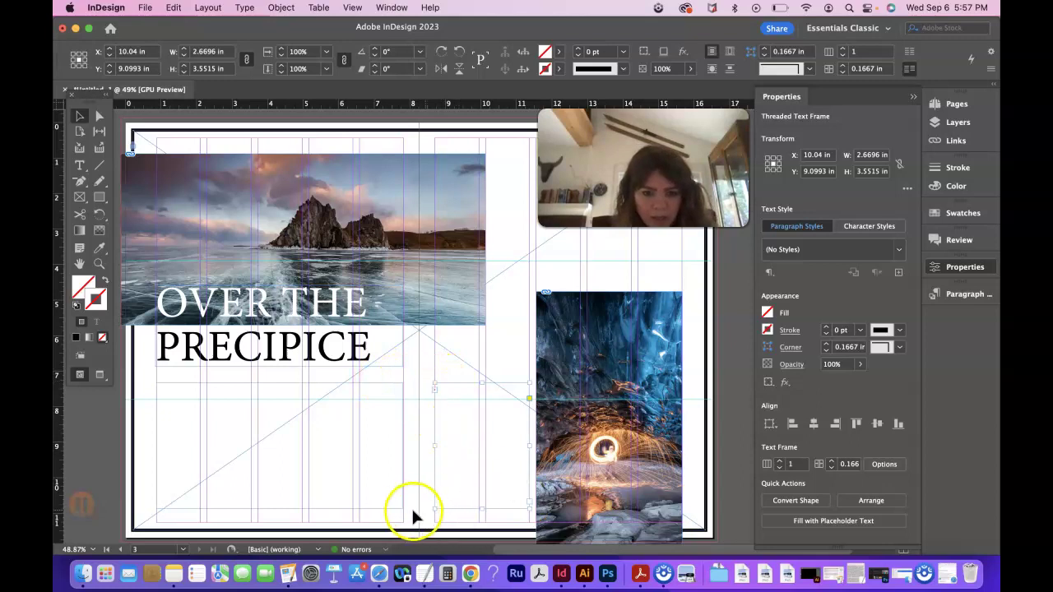
Widen the body text frame below the headline to about 6.96 in to fit the page margins and deselect it
click(79, 116)
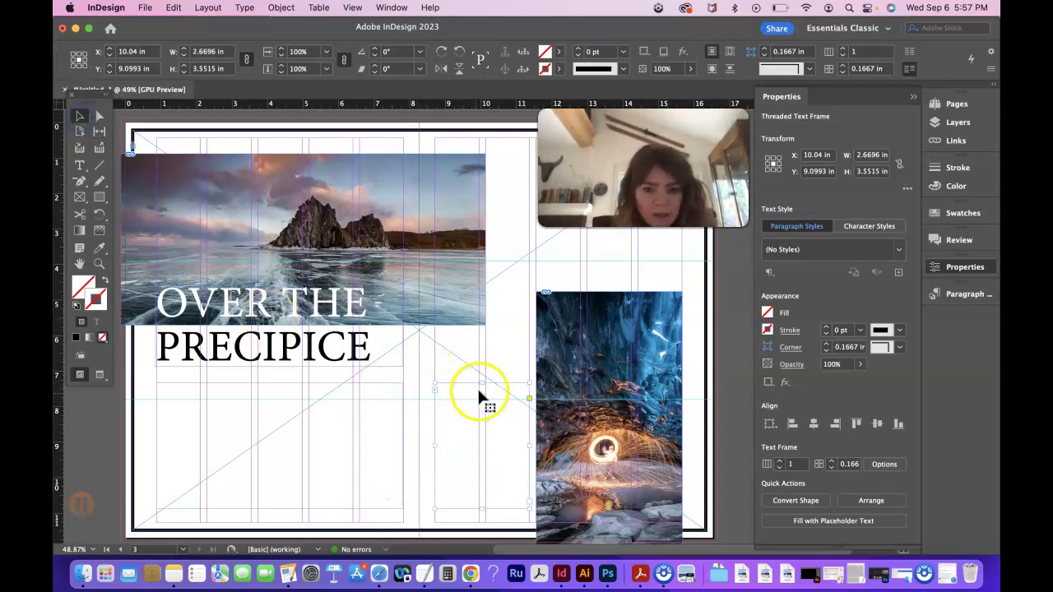
drag(483, 383, 482, 385)
click(399, 444)
drag(404, 446, 404, 442)
click(422, 487)
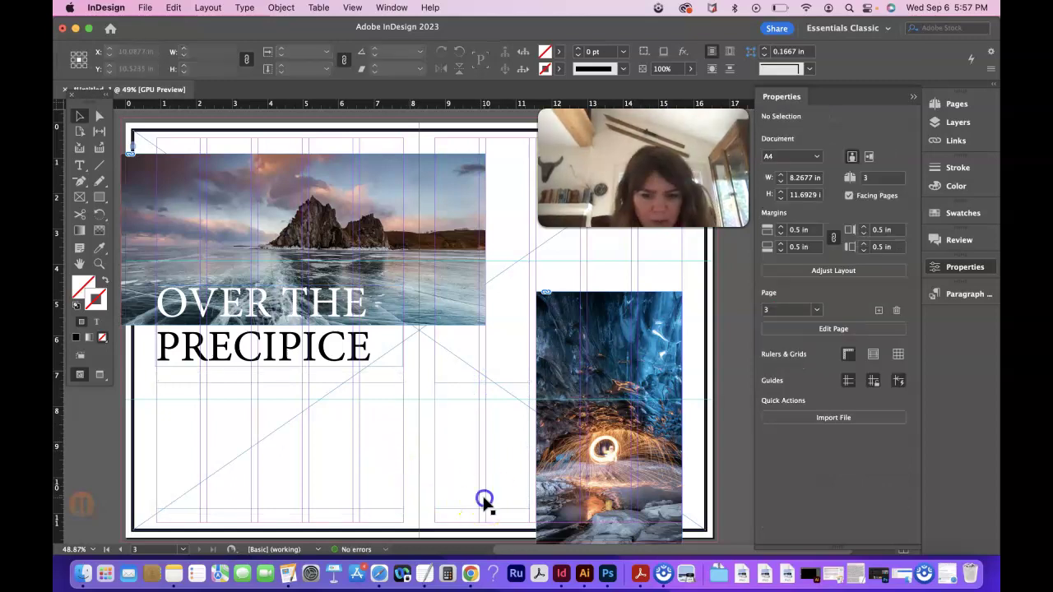
Fill the two threaded body text frames with placeholder text, starting from the frame below the headline
click(529, 503)
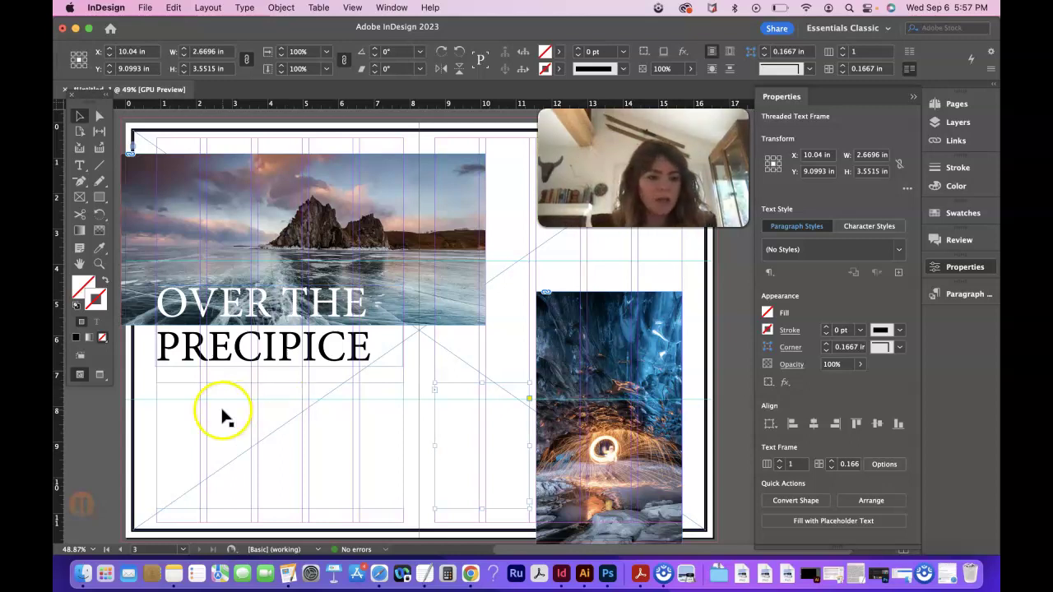
right_click(197, 423)
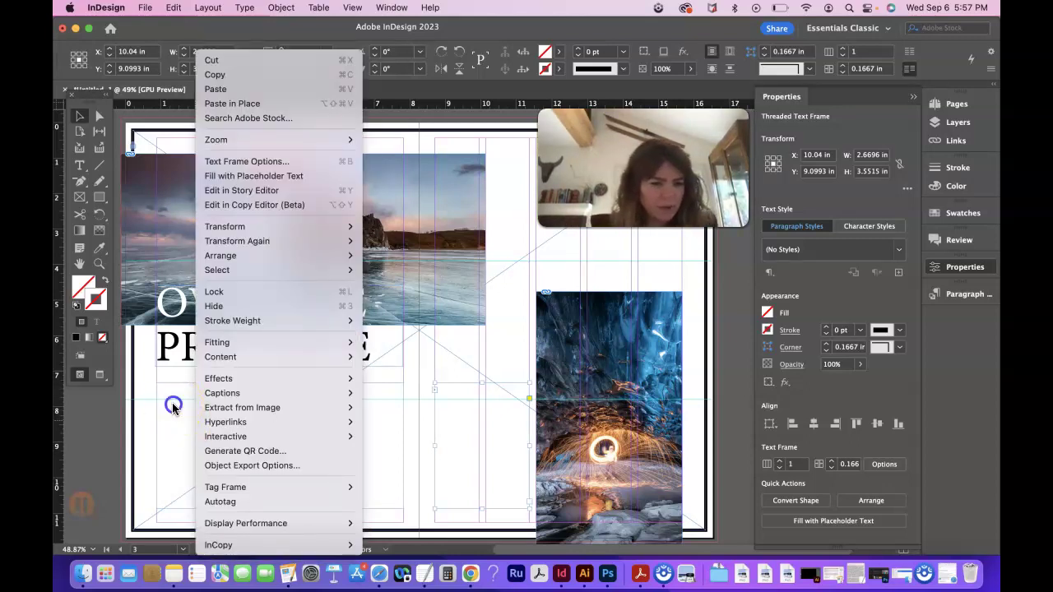
right_click(172, 388)
right_click(182, 403)
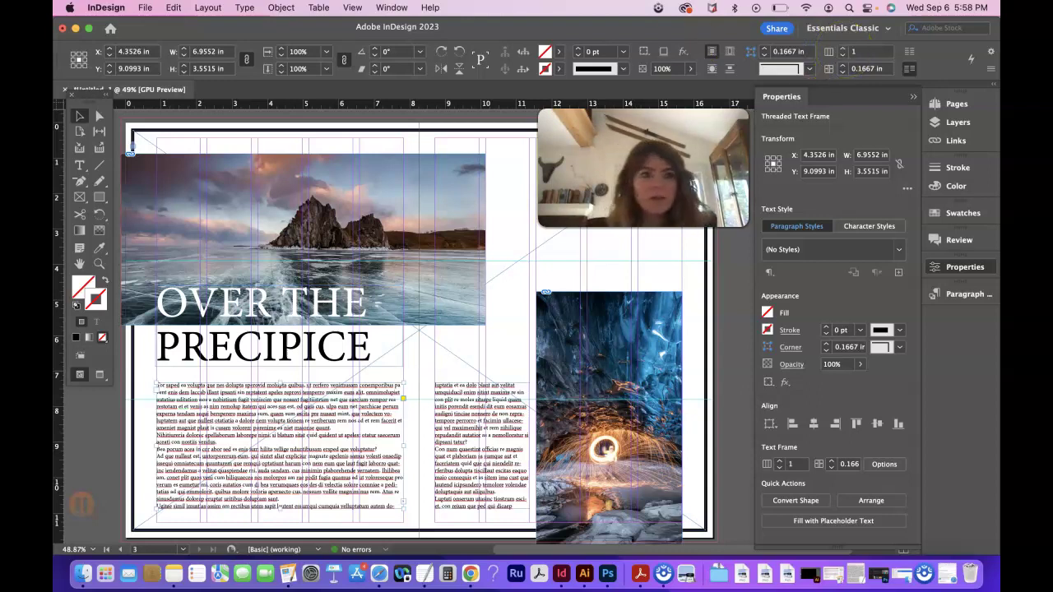
click(280, 7)
mouse_move(302, 325)
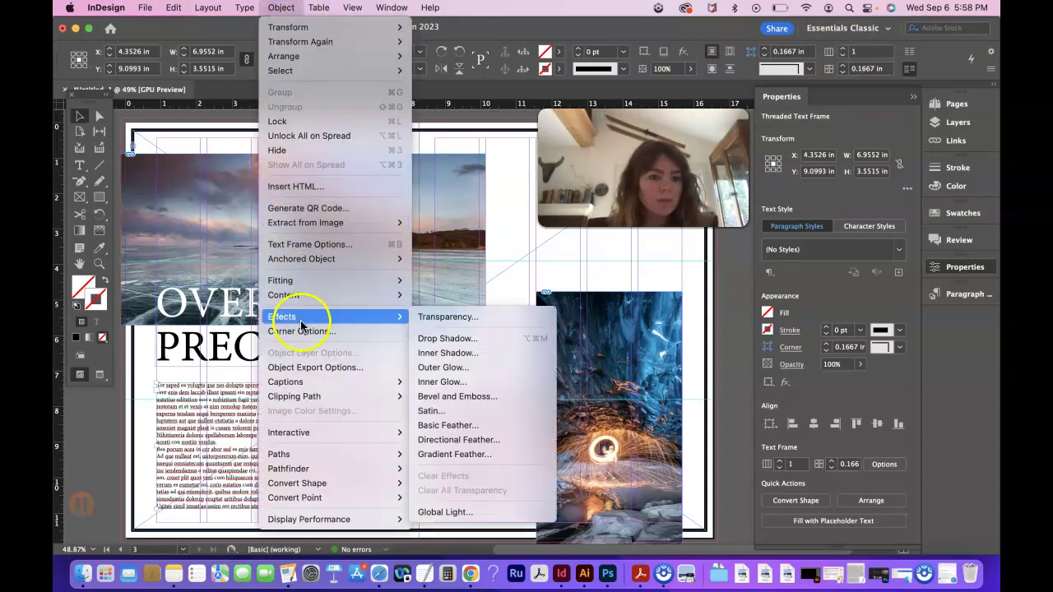
mouse_move(321, 305)
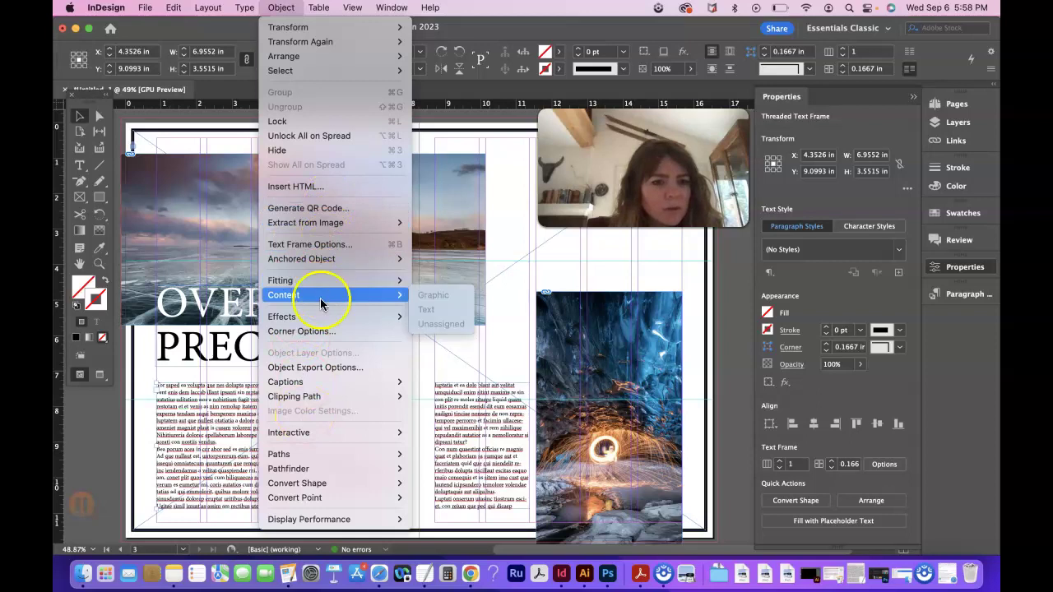
mouse_move(321, 499)
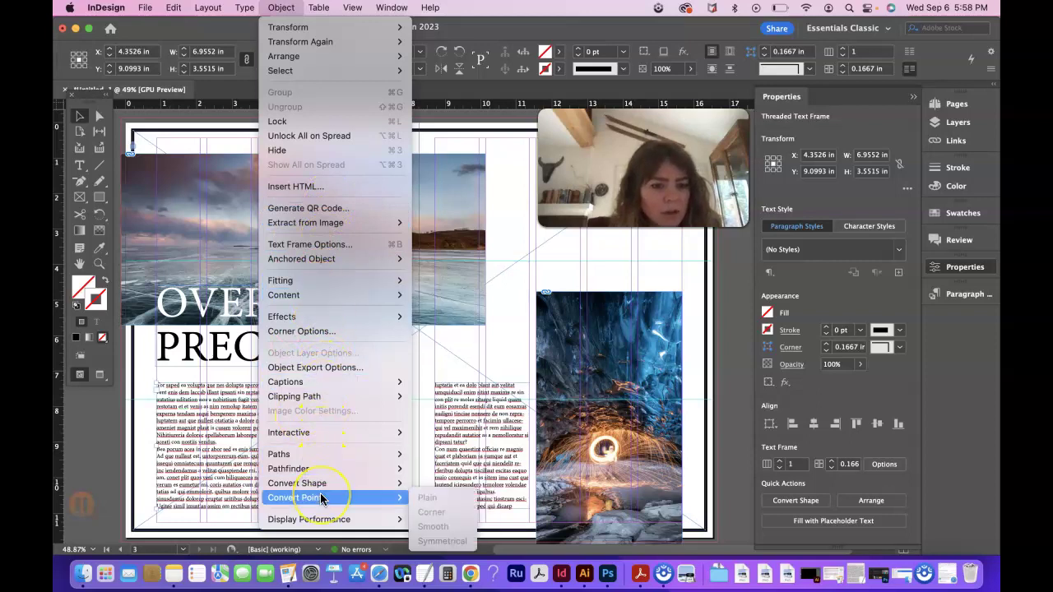
click(320, 244)
drag(453, 145, 261, 51)
click(300, 119)
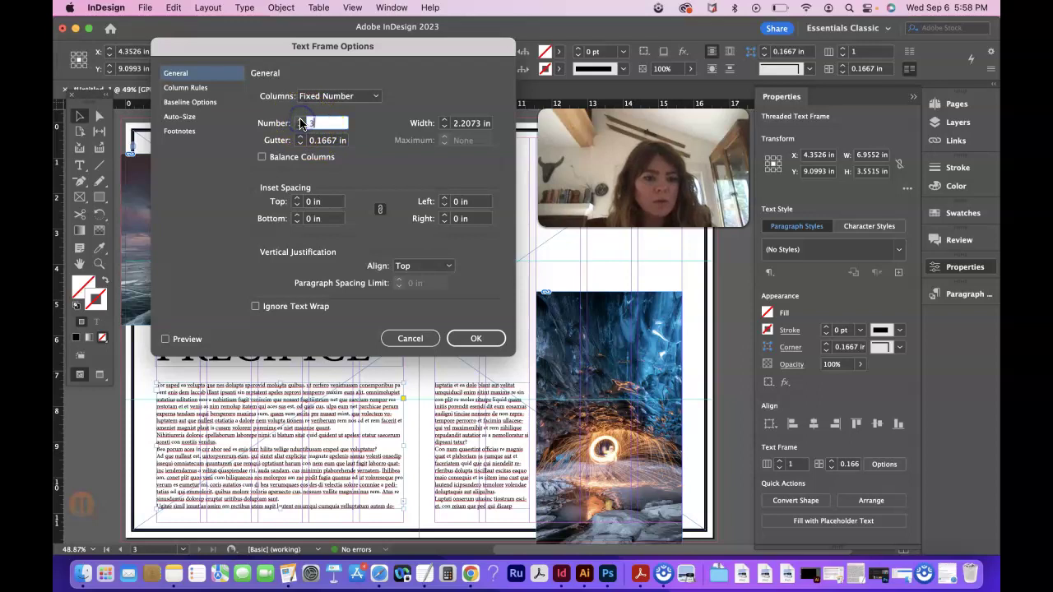
click(407, 340)
Divide the text frame below the headline into 5 columns with a 0.1875 in gutter, with the preview enabled
click(280, 8)
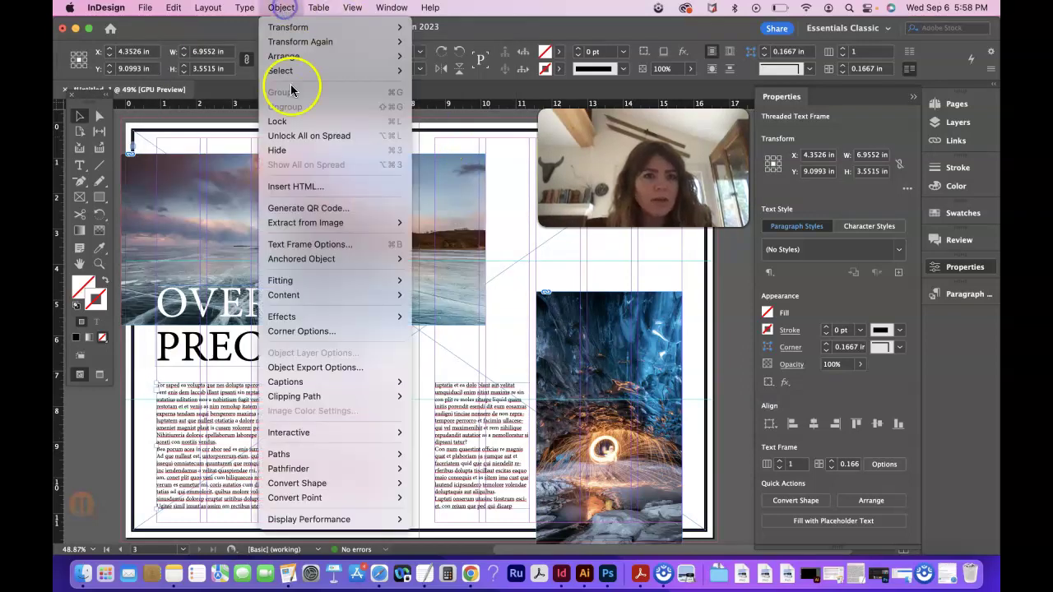
click(308, 240)
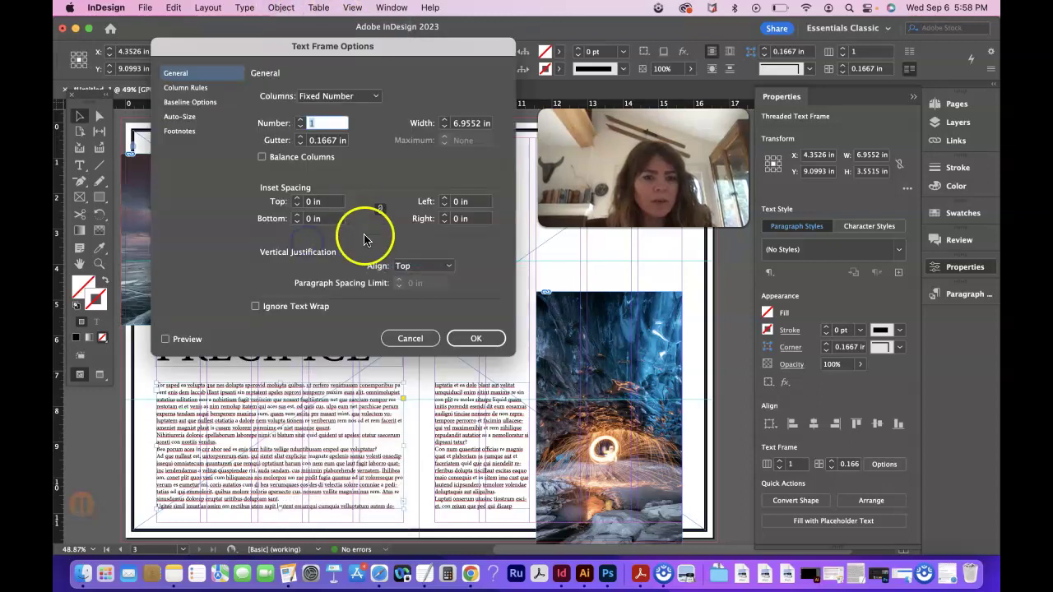
click(166, 339)
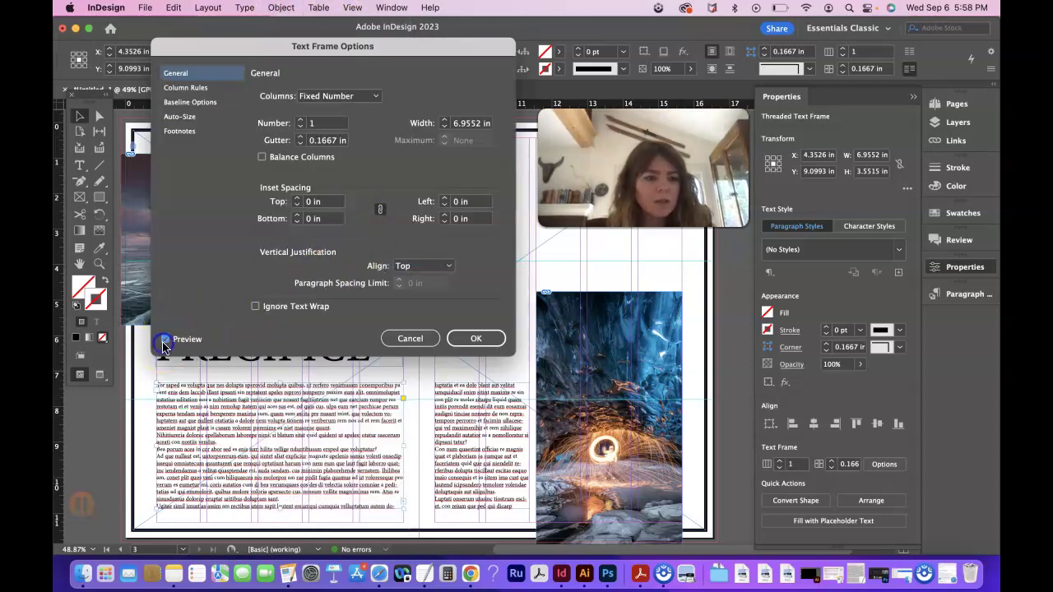
click(300, 121)
click(300, 120)
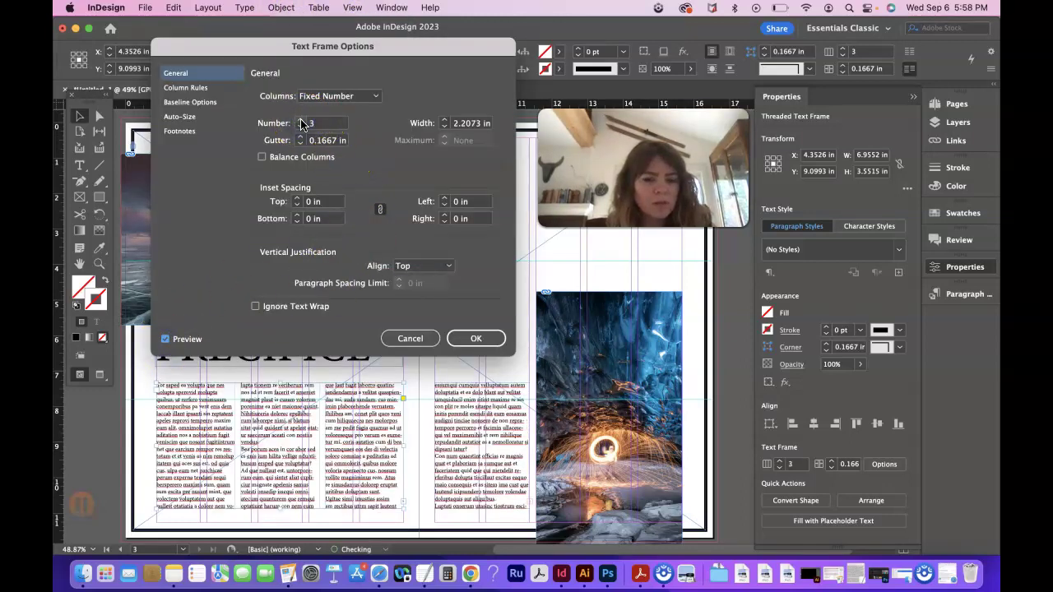
click(301, 120)
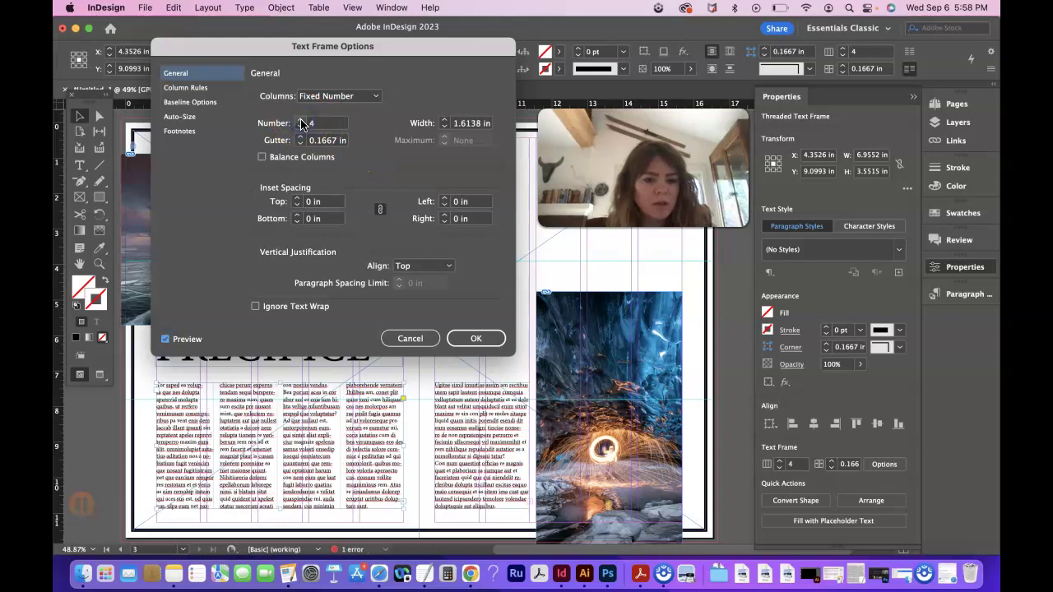
click(301, 121)
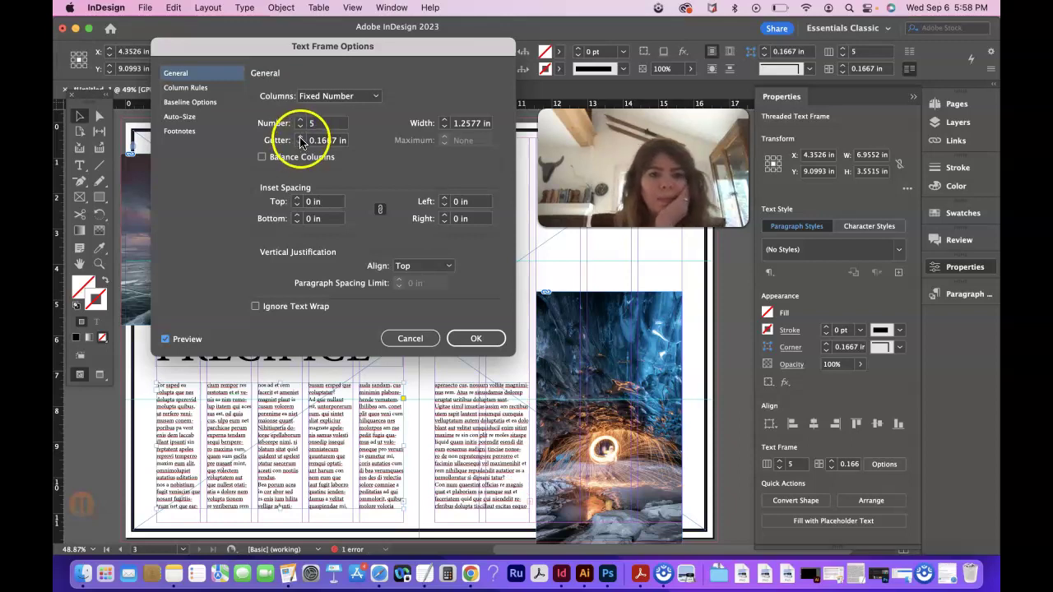
click(301, 137)
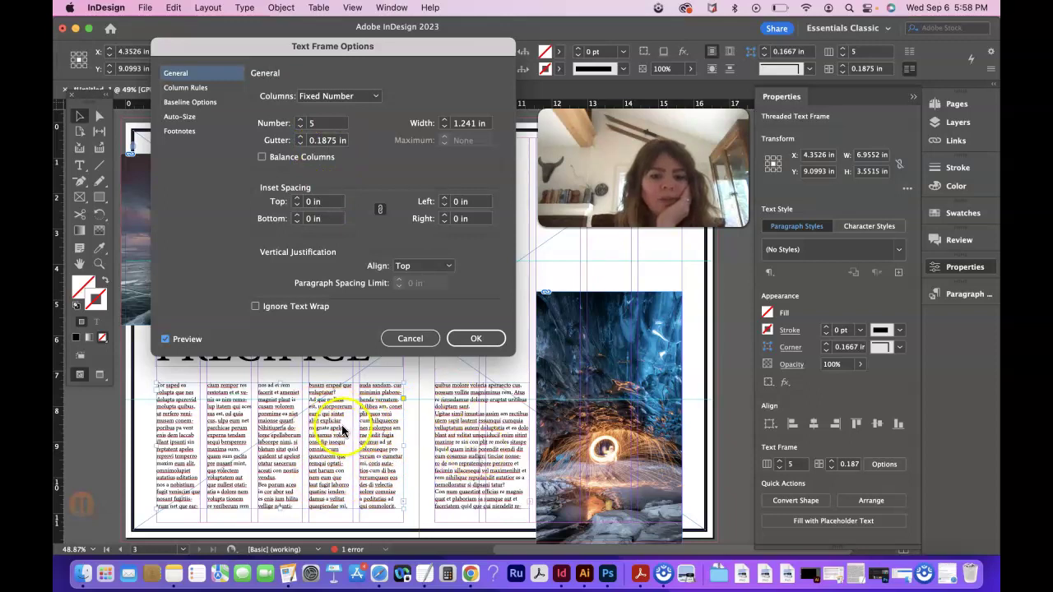
click(471, 338)
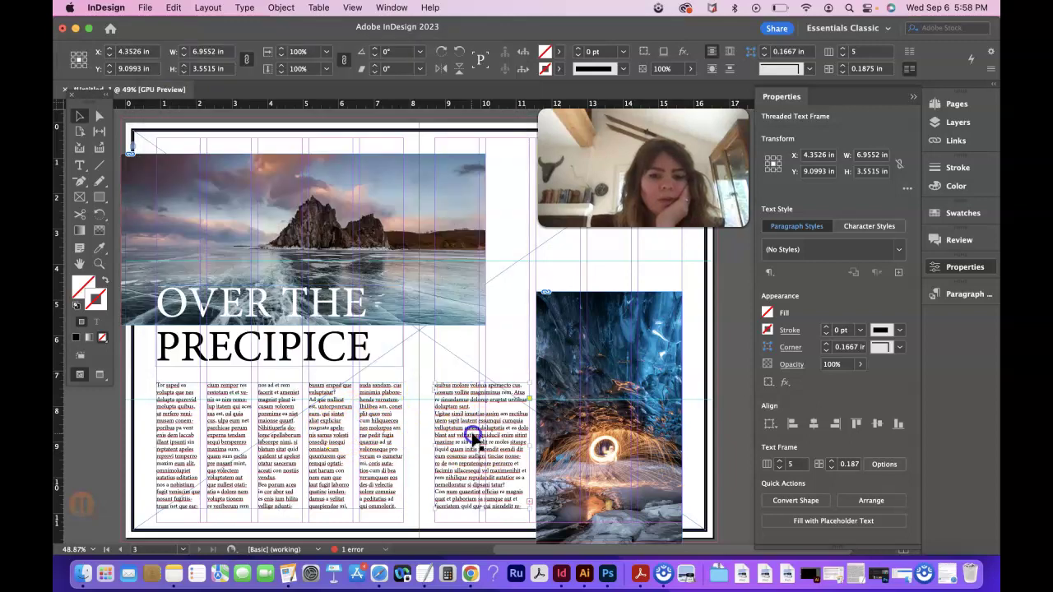
Set the narrower threaded frame's corner size to 0.125 in and divide it into 2 columns with a 0.1875 in gutter
click(764, 50)
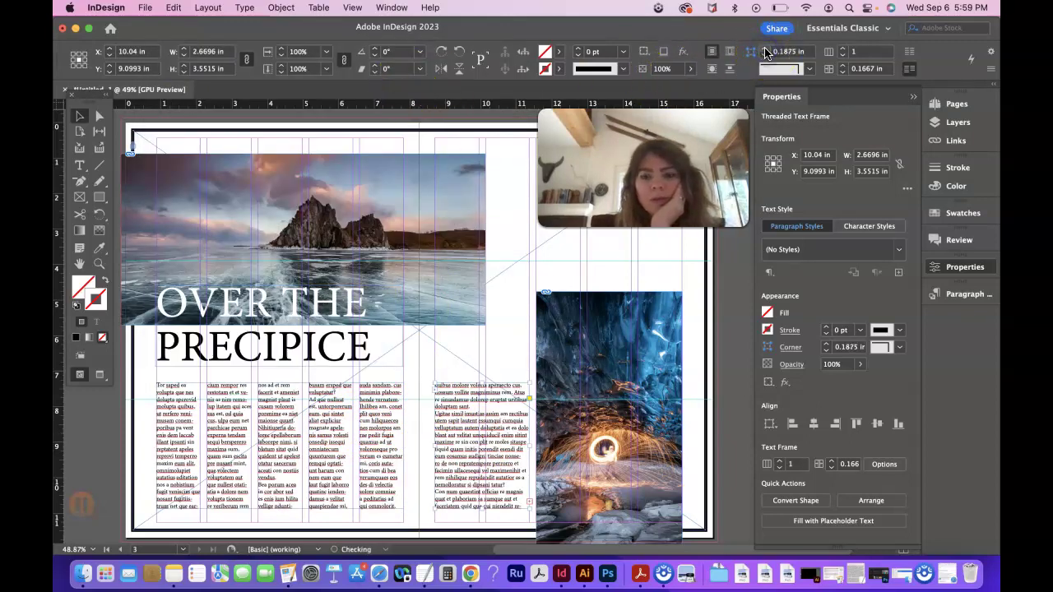
click(765, 55)
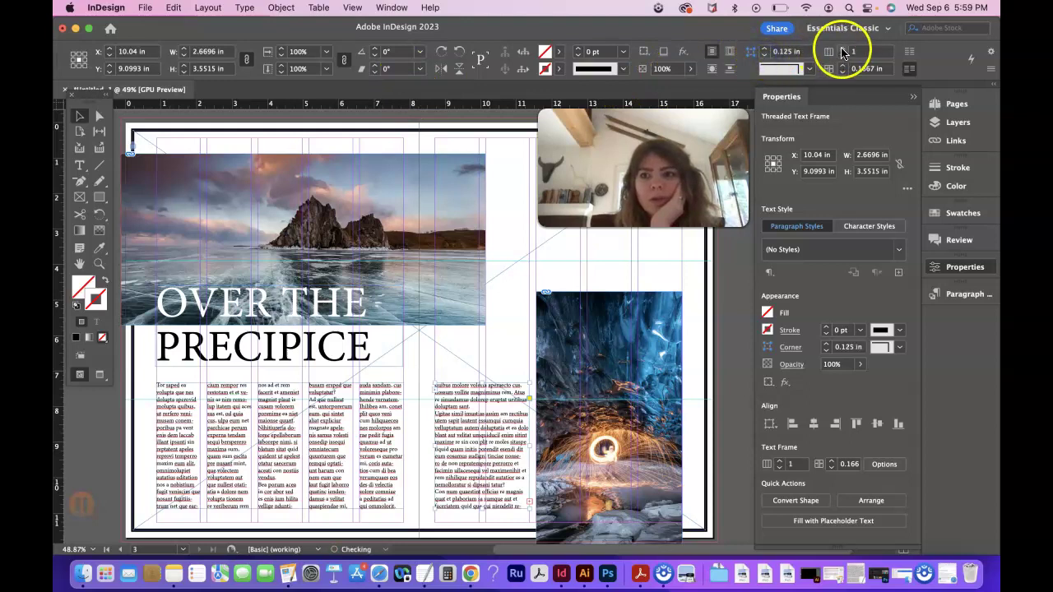
click(843, 49)
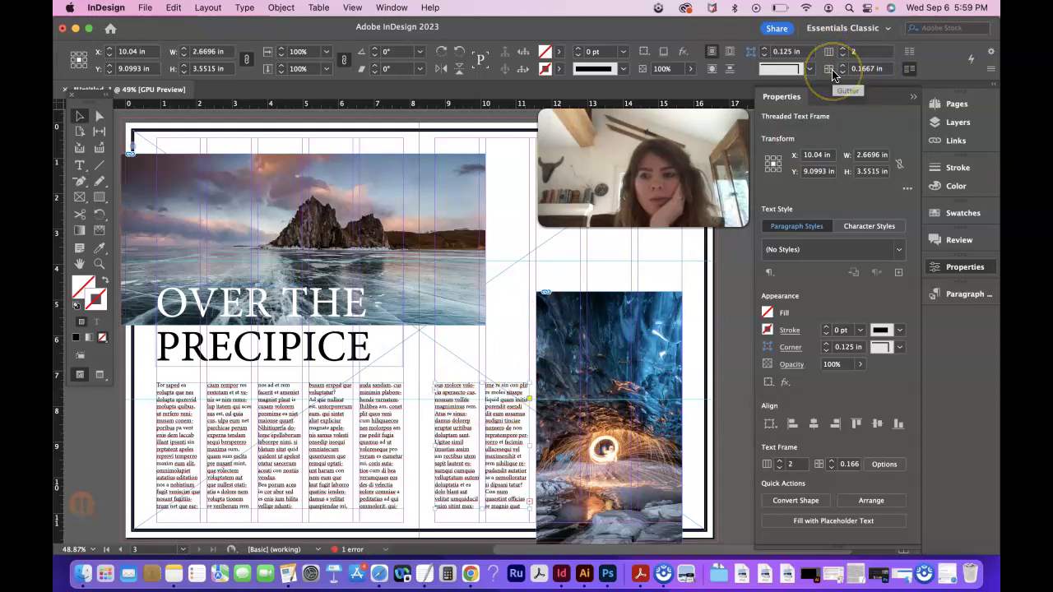
click(843, 66)
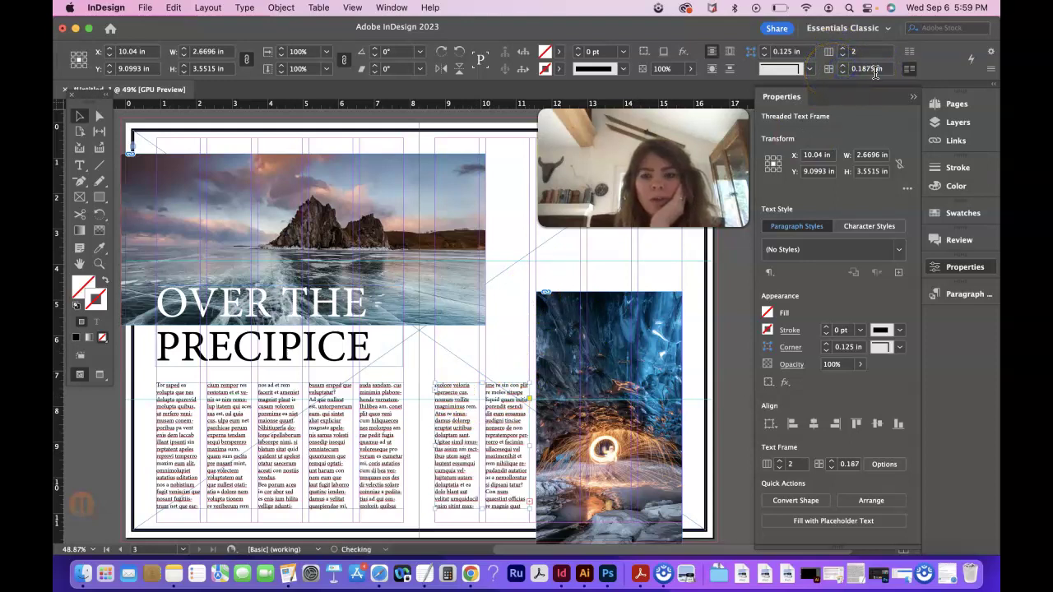